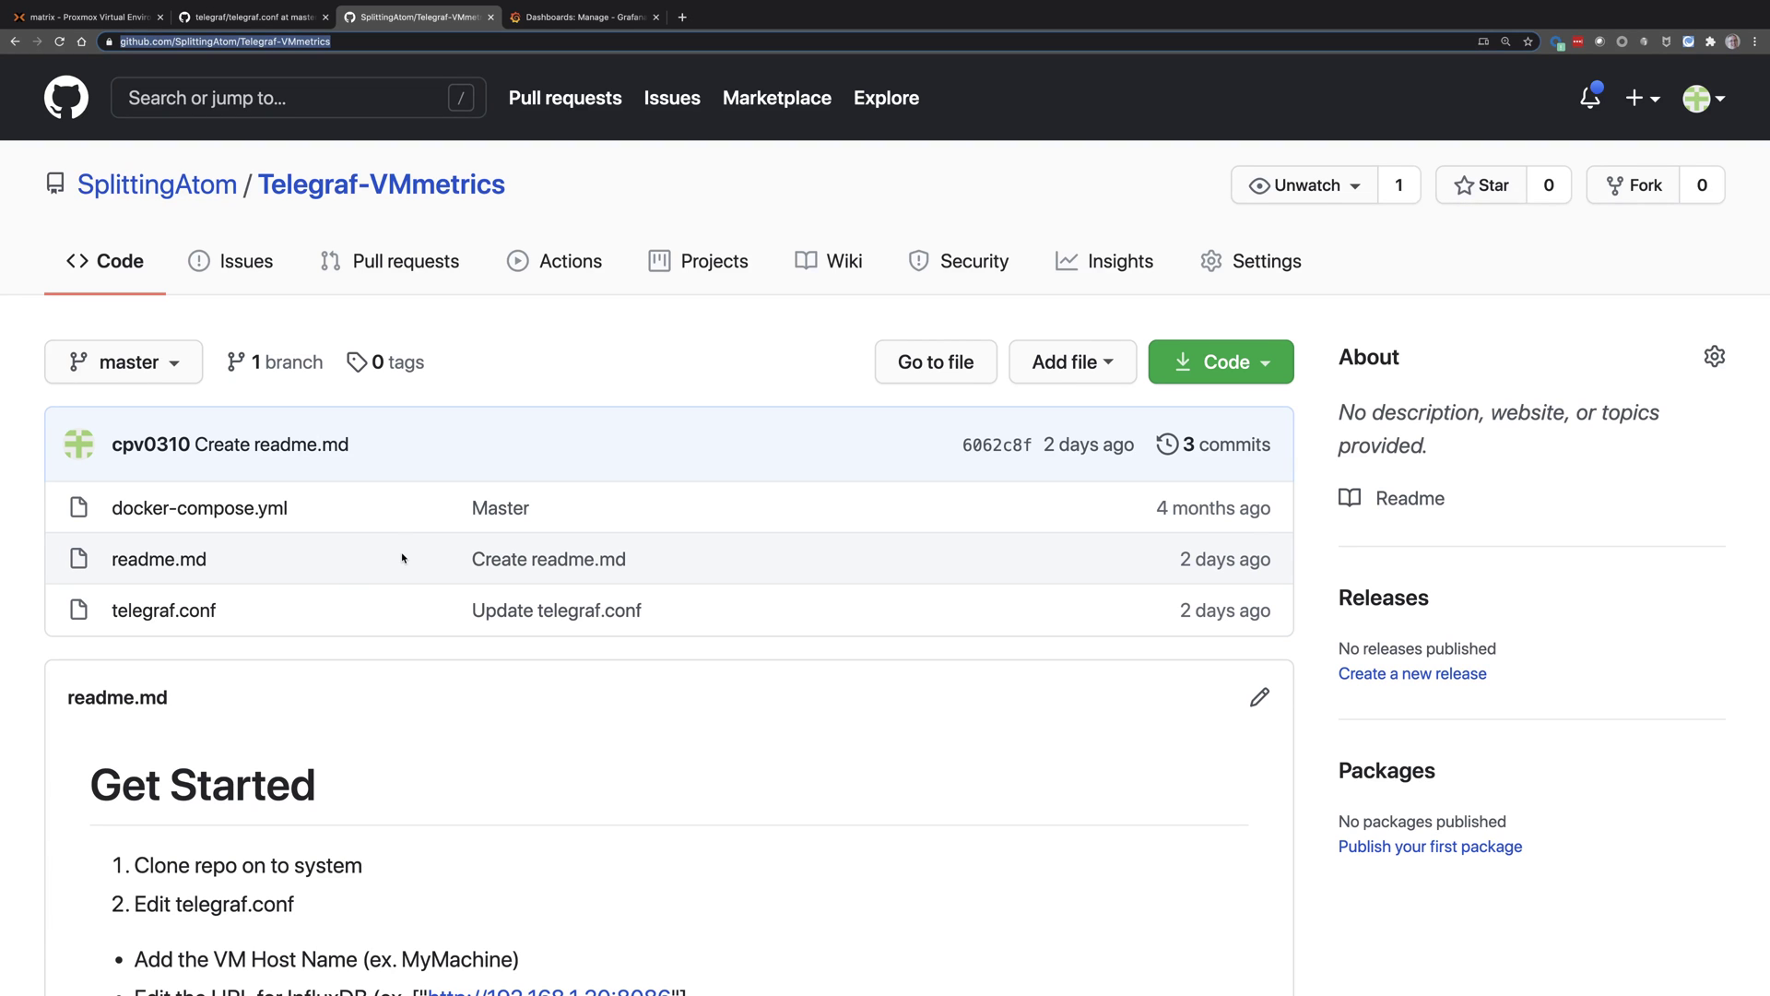
Scroll through the upstream telegraf.conf on GitHub, reviewing the agent and OUTPUT PLUGINS sections
{"action": "left_click", "coordinate": [291, 24]}
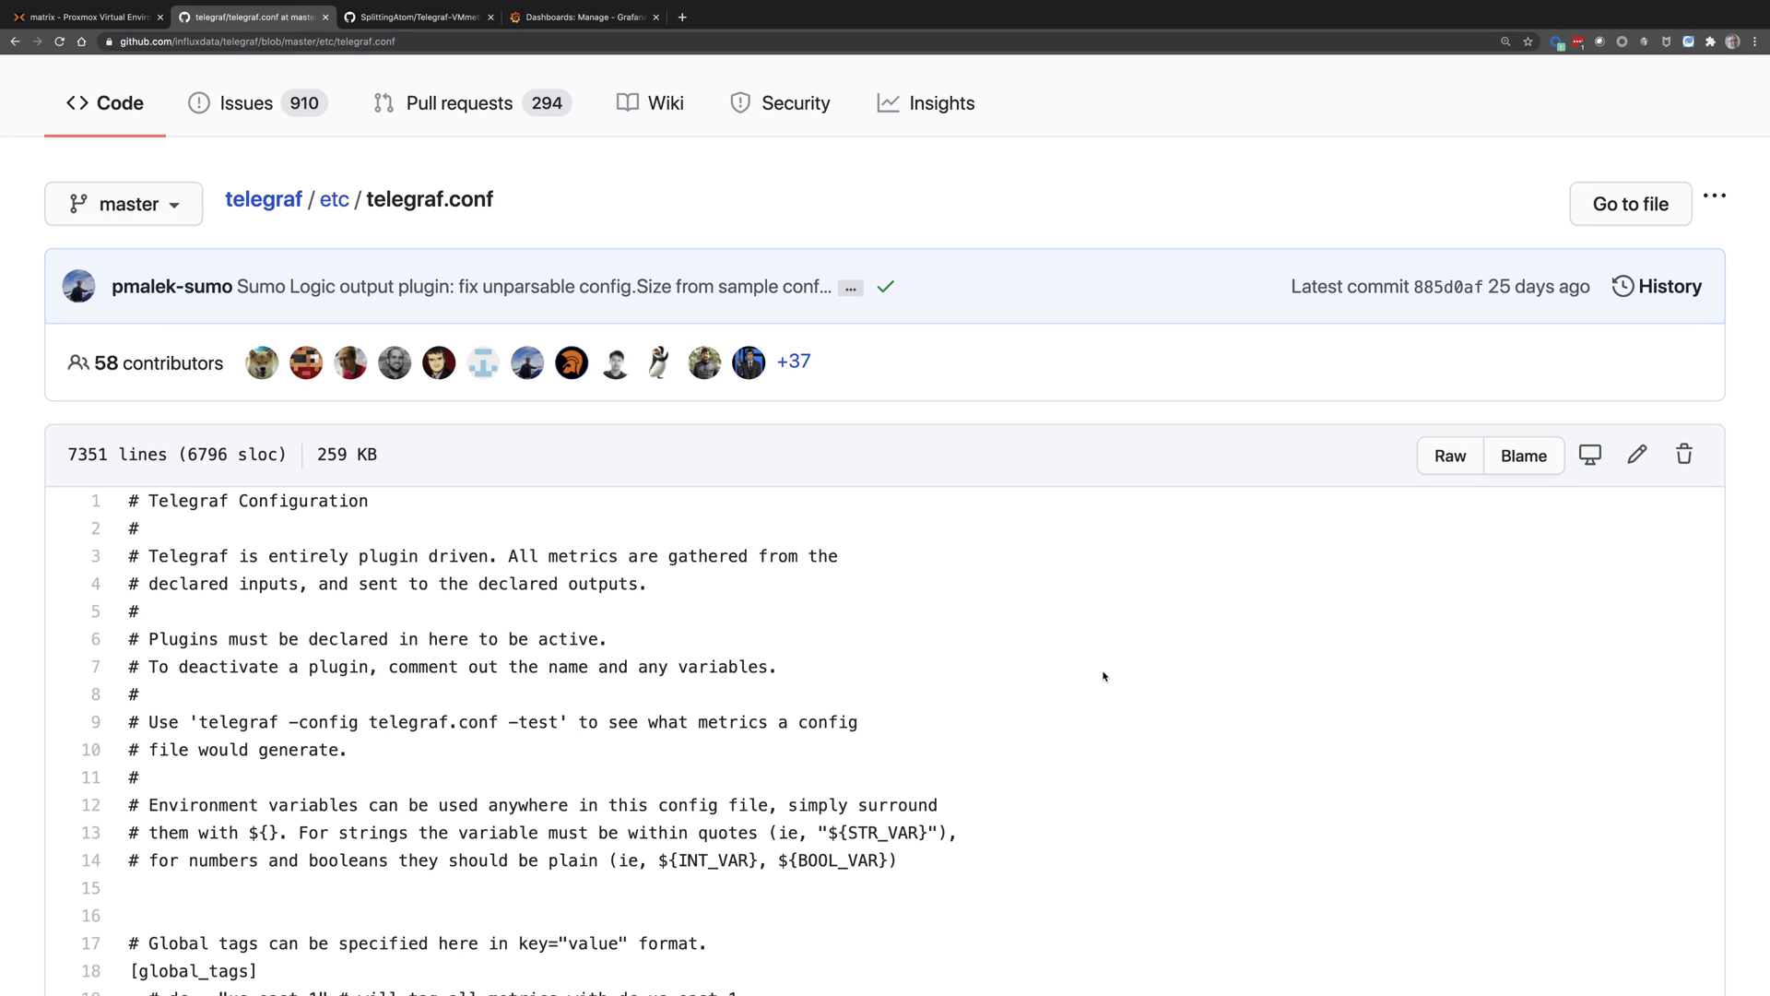
{"action": "scroll", "coordinate": [983, 630], "scroll_direction": "down", "scroll_amount": 2}
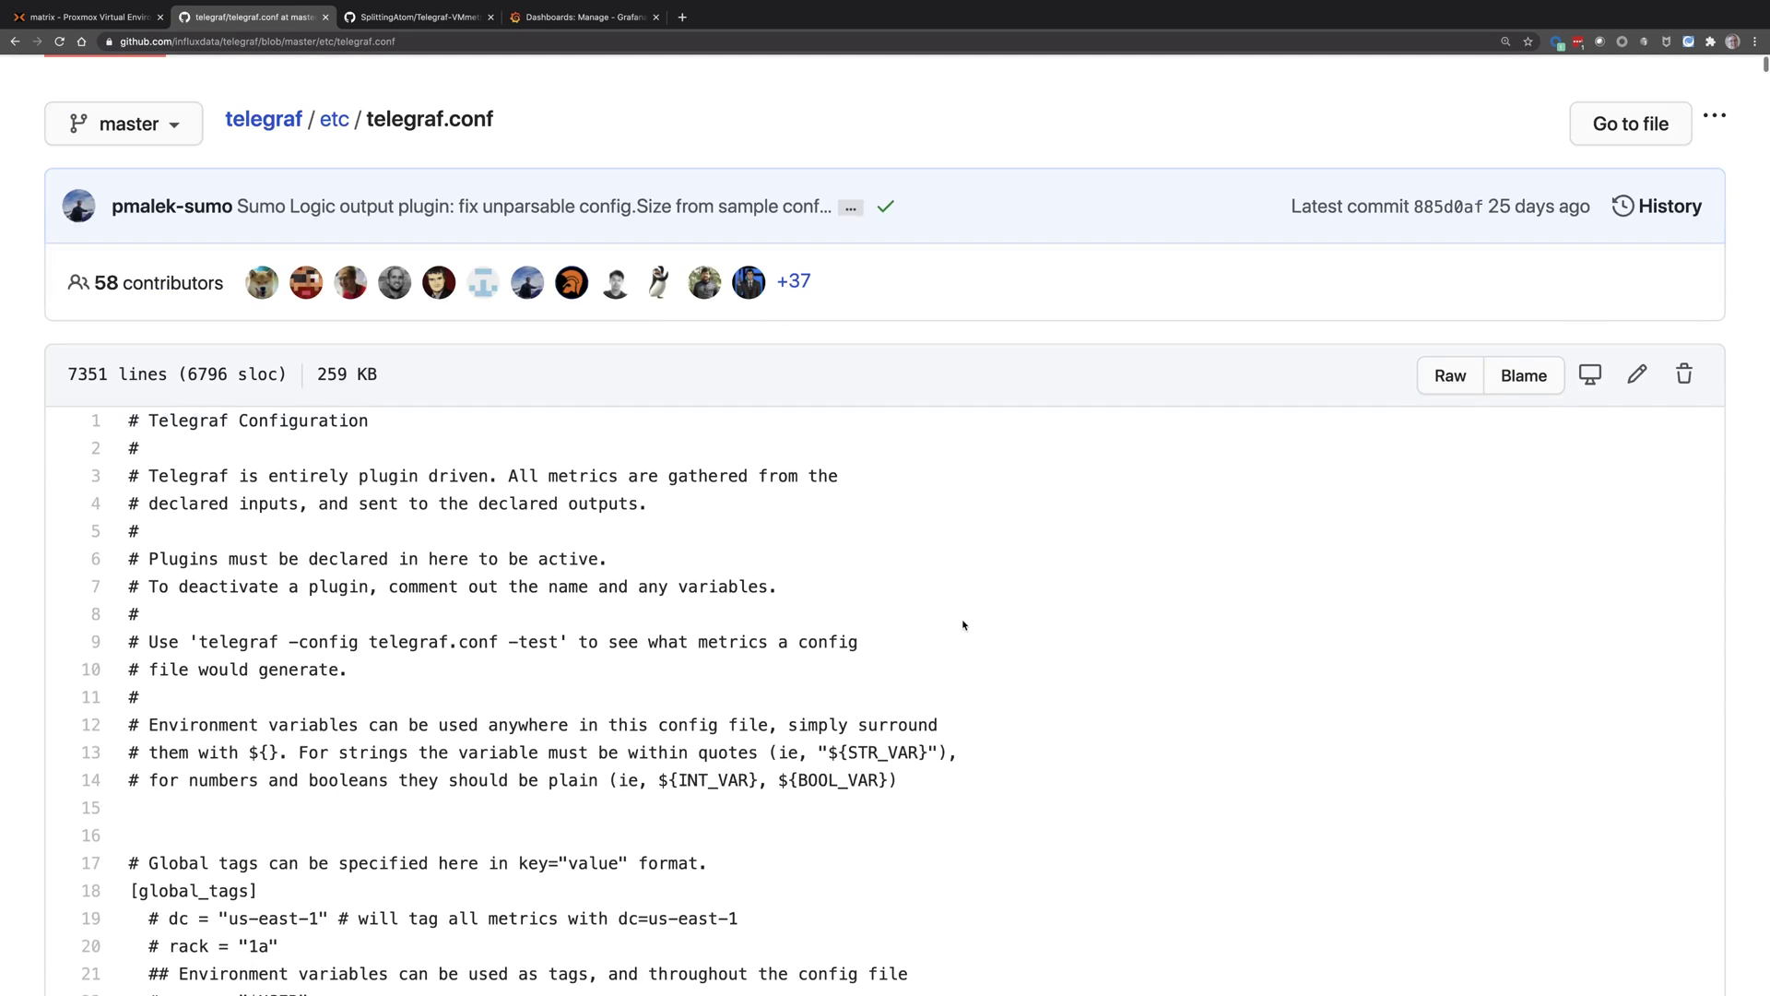
{"action": "scroll", "coordinate": [963, 625], "scroll_direction": "down", "scroll_amount": 1}
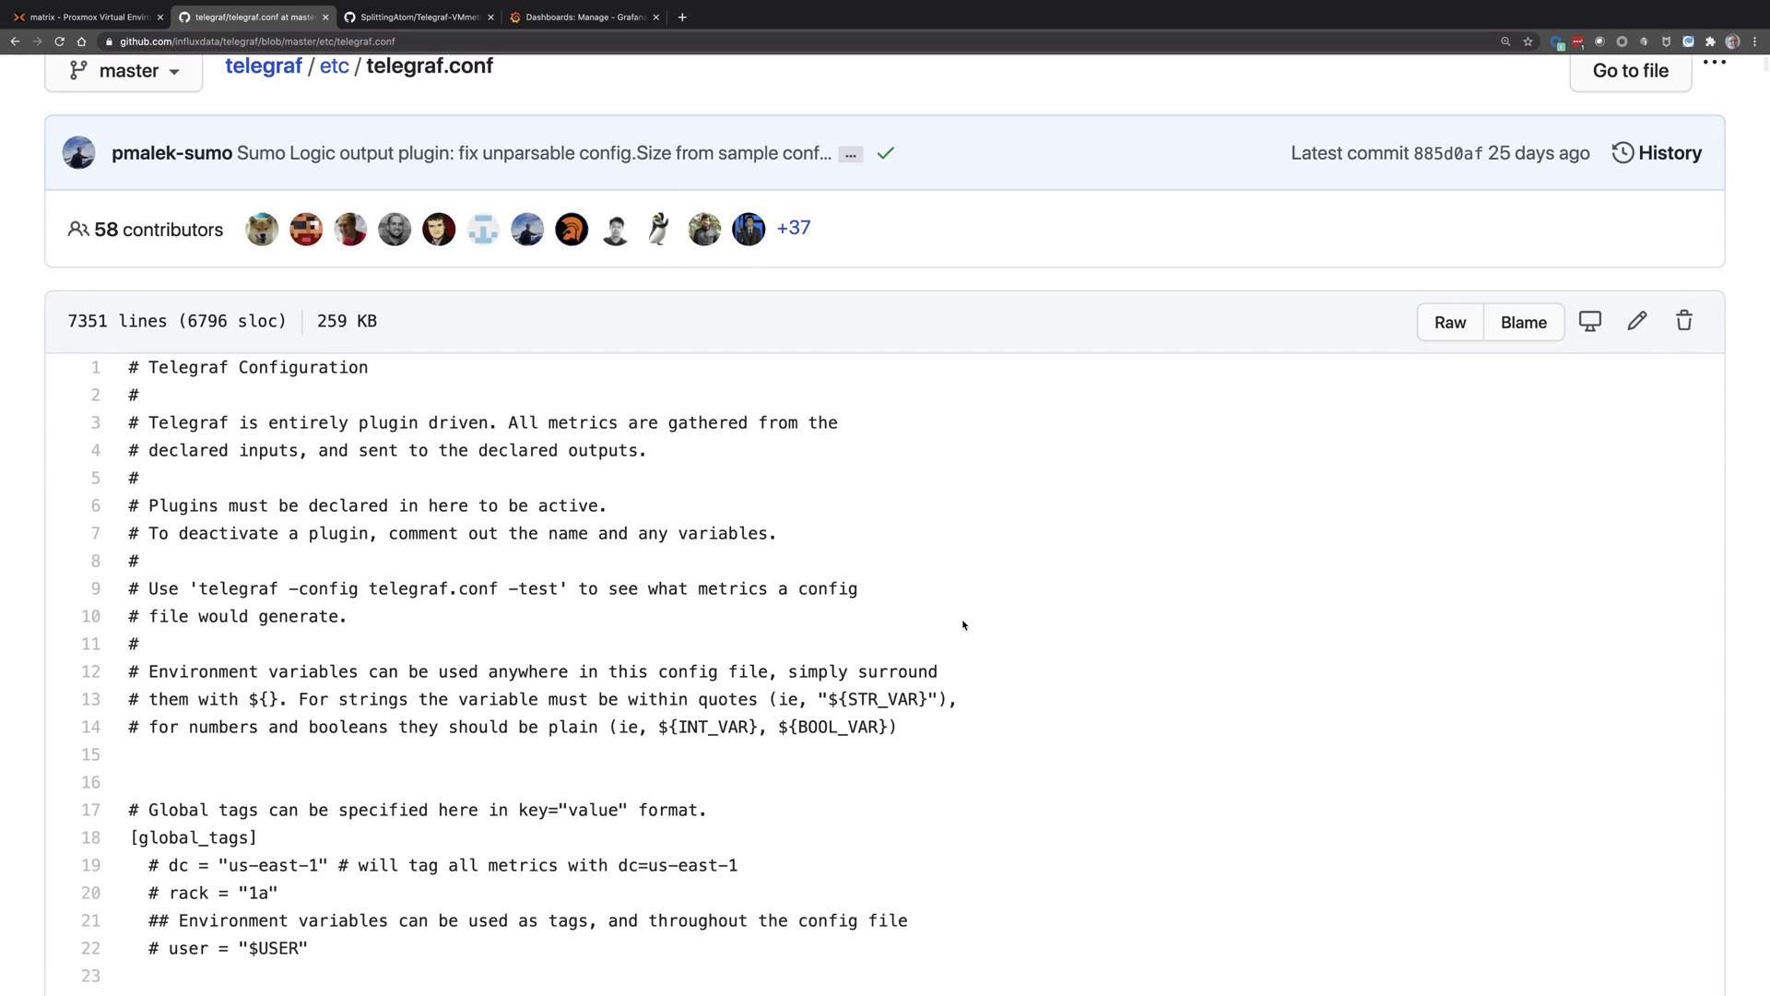
{"action": "scroll", "coordinate": [964, 625], "scroll_direction": "down", "scroll_amount": 3}
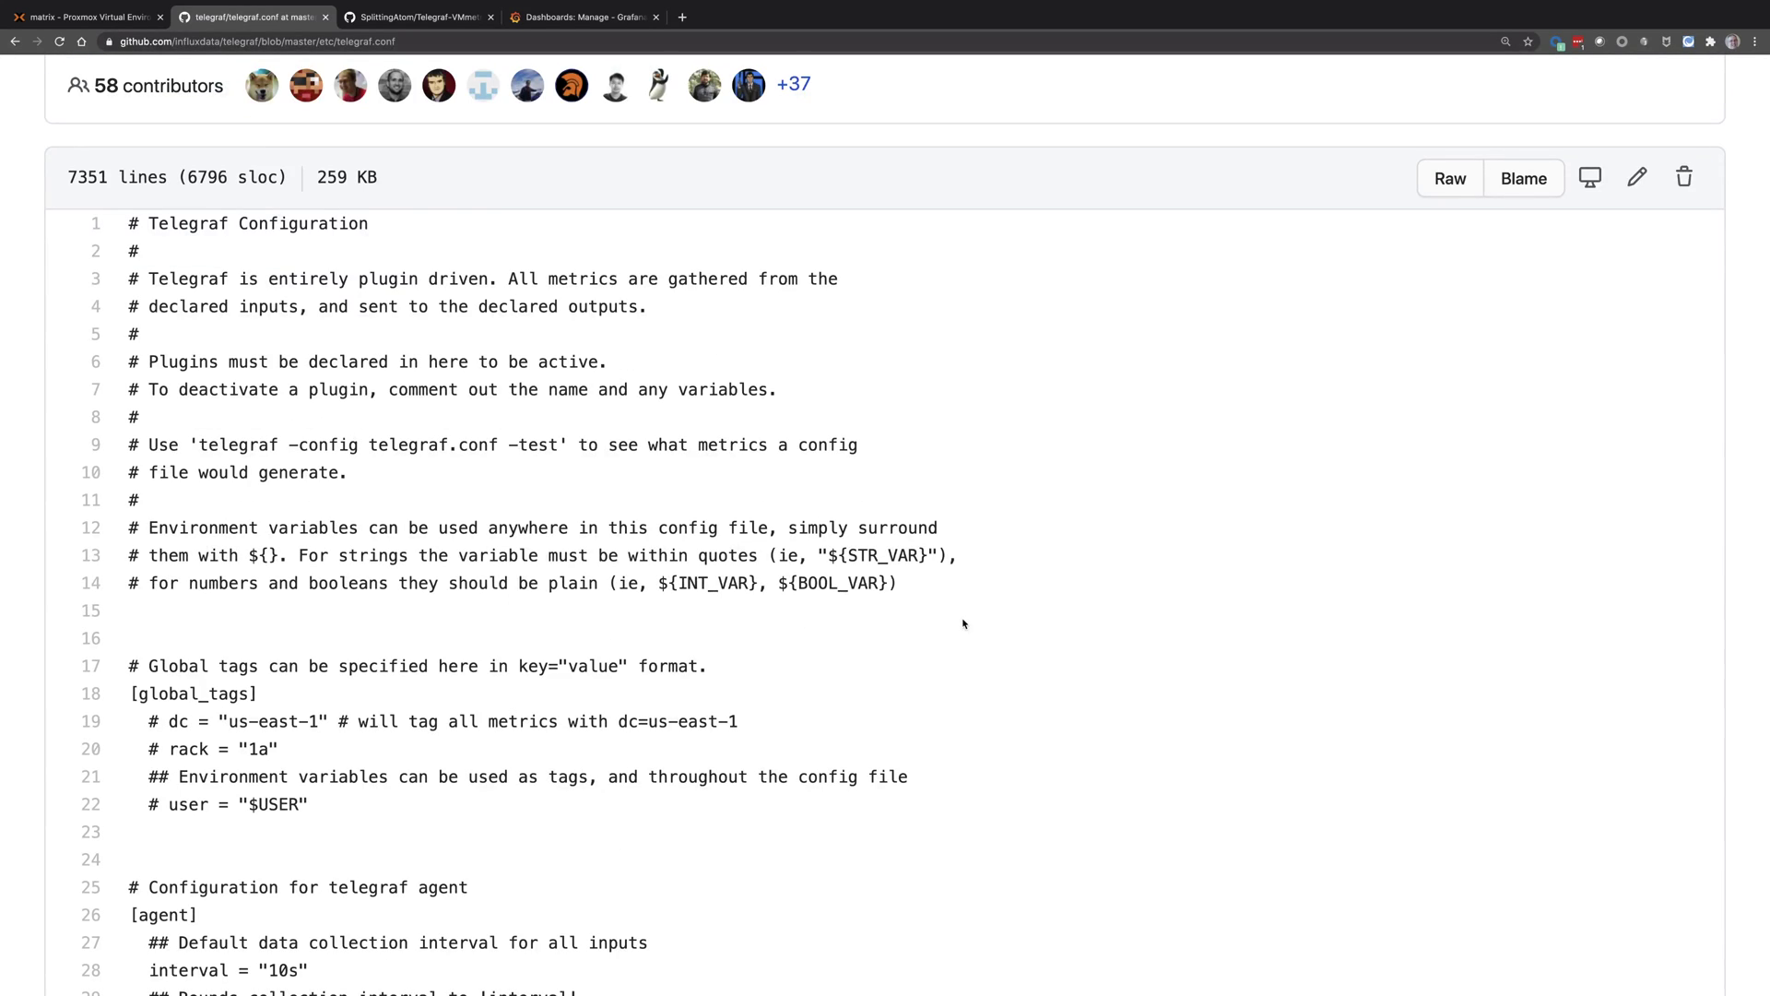
{"action": "scroll", "coordinate": [964, 624], "scroll_direction": "down", "scroll_amount": 2}
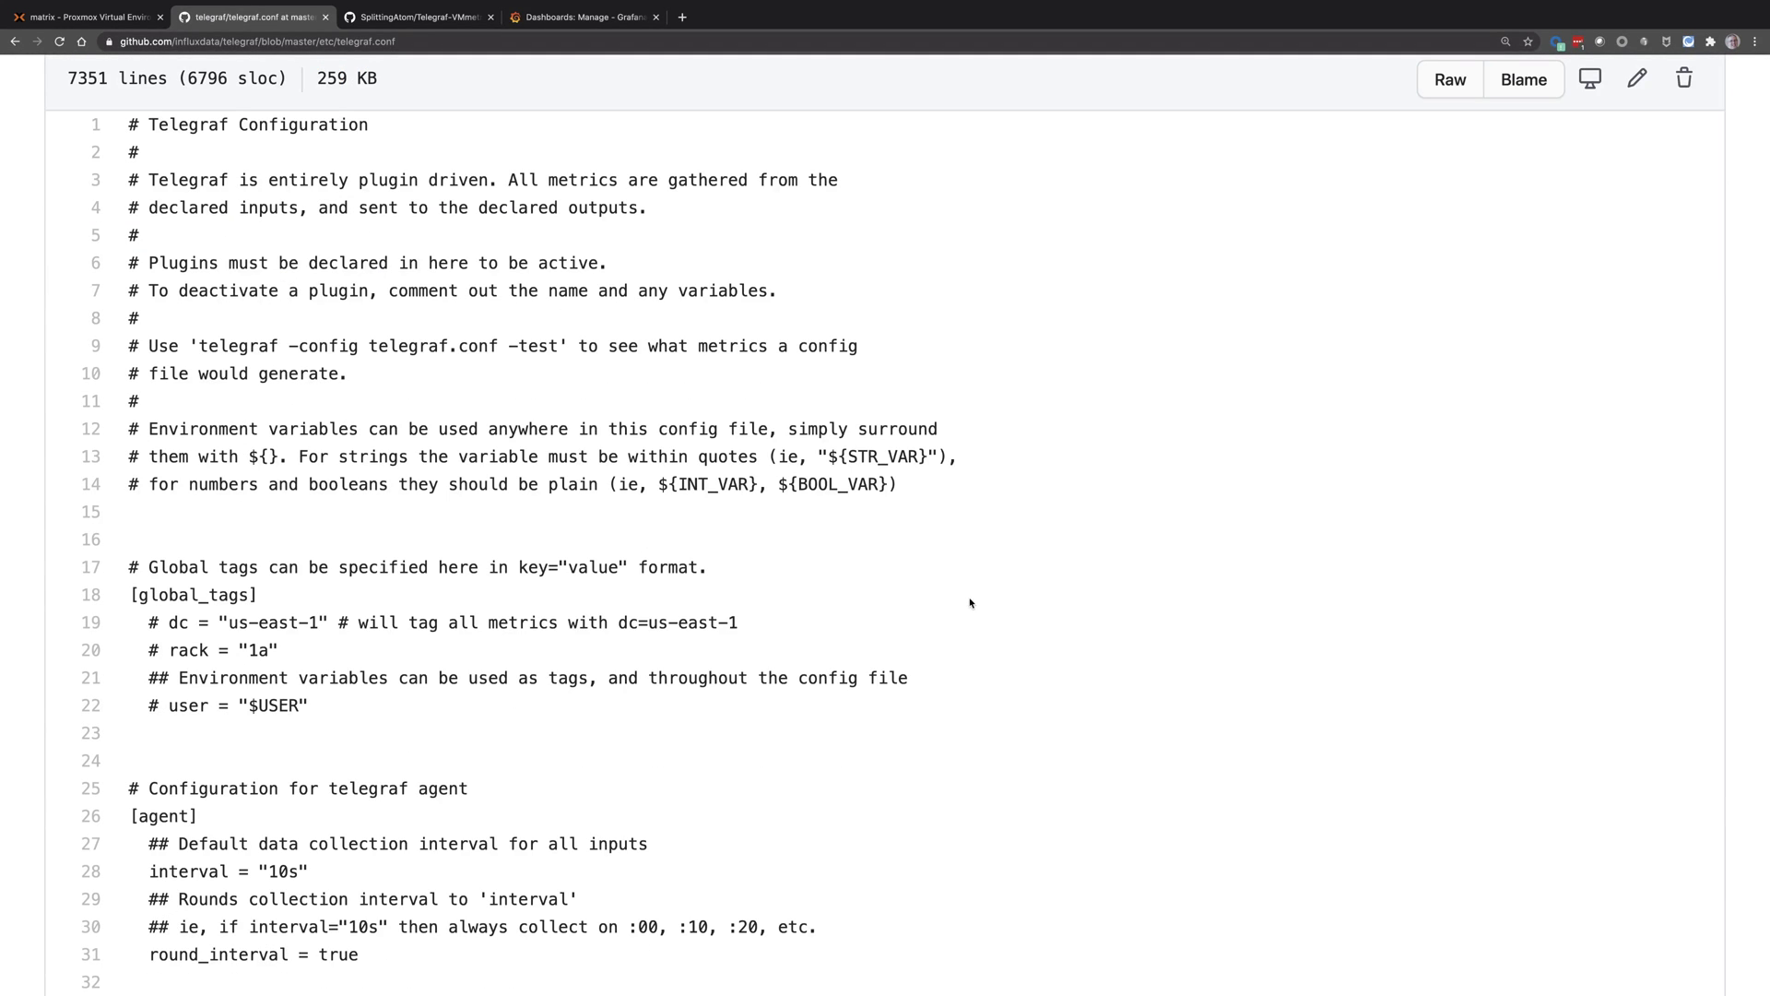
{"action": "scroll", "coordinate": [956, 575], "scroll_direction": "down", "scroll_amount": 2}
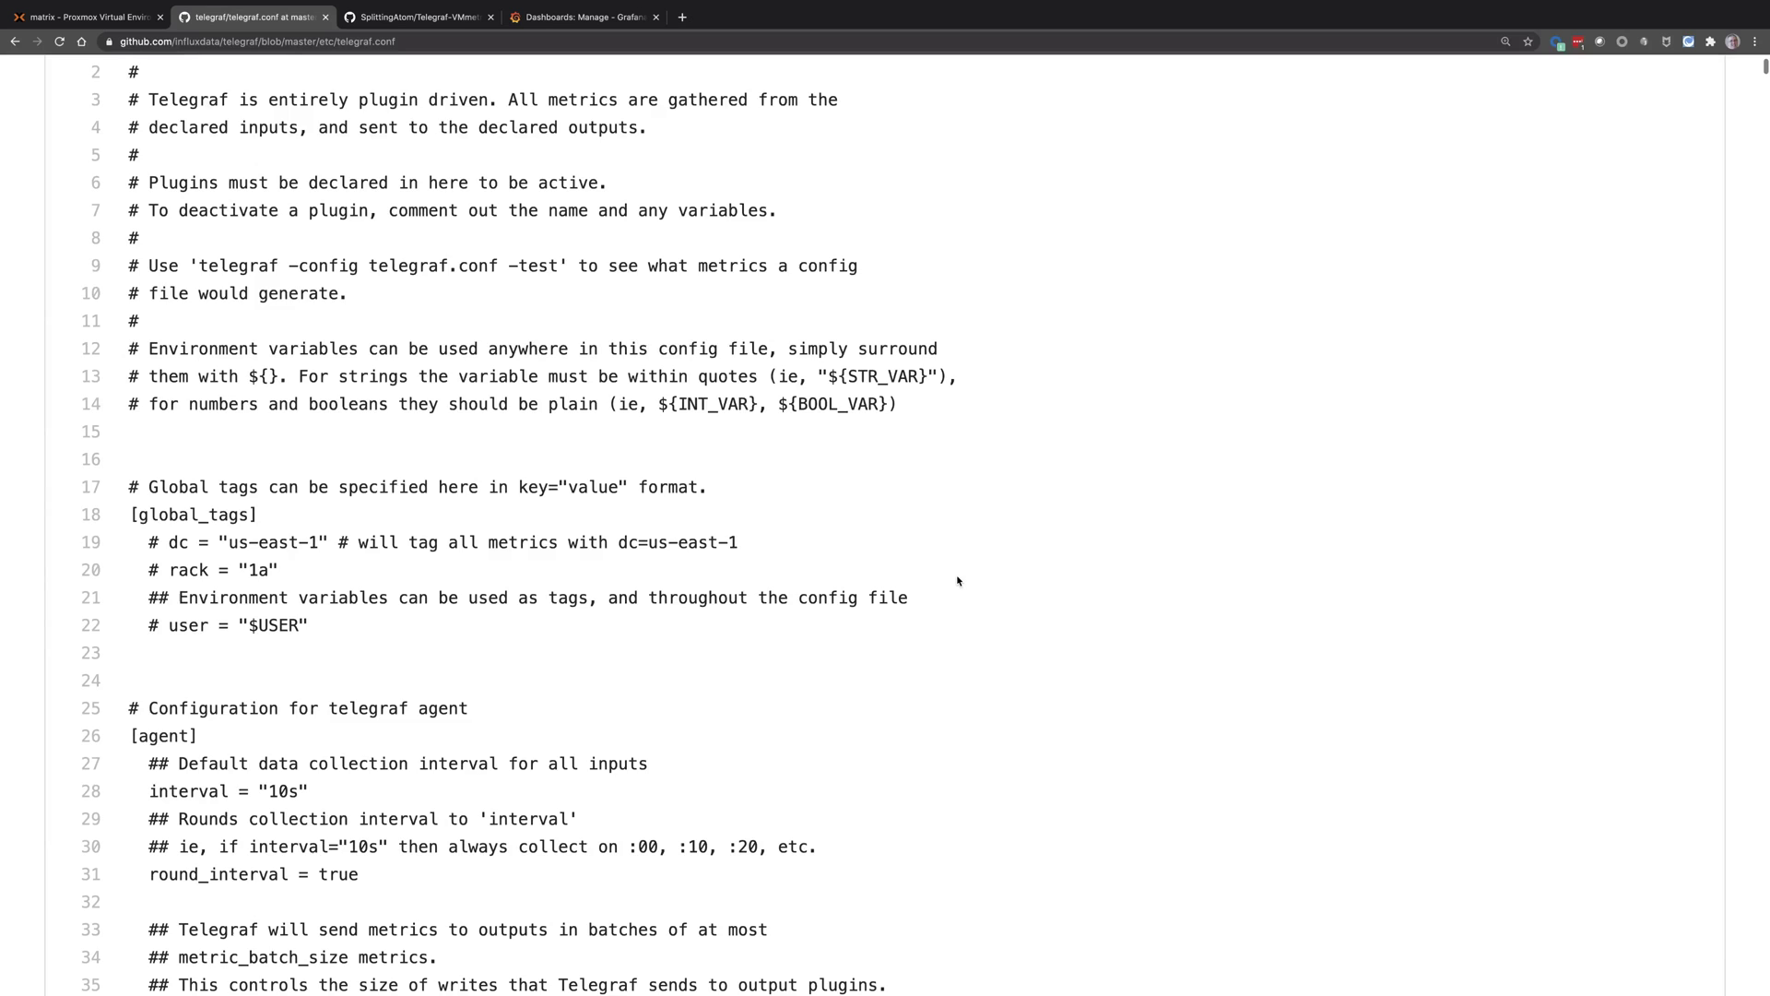
{"action": "scroll", "coordinate": [957, 579], "scroll_direction": "down", "scroll_amount": 4}
{"action": "scroll", "coordinate": [957, 581], "scroll_direction": "down", "scroll_amount": 7}
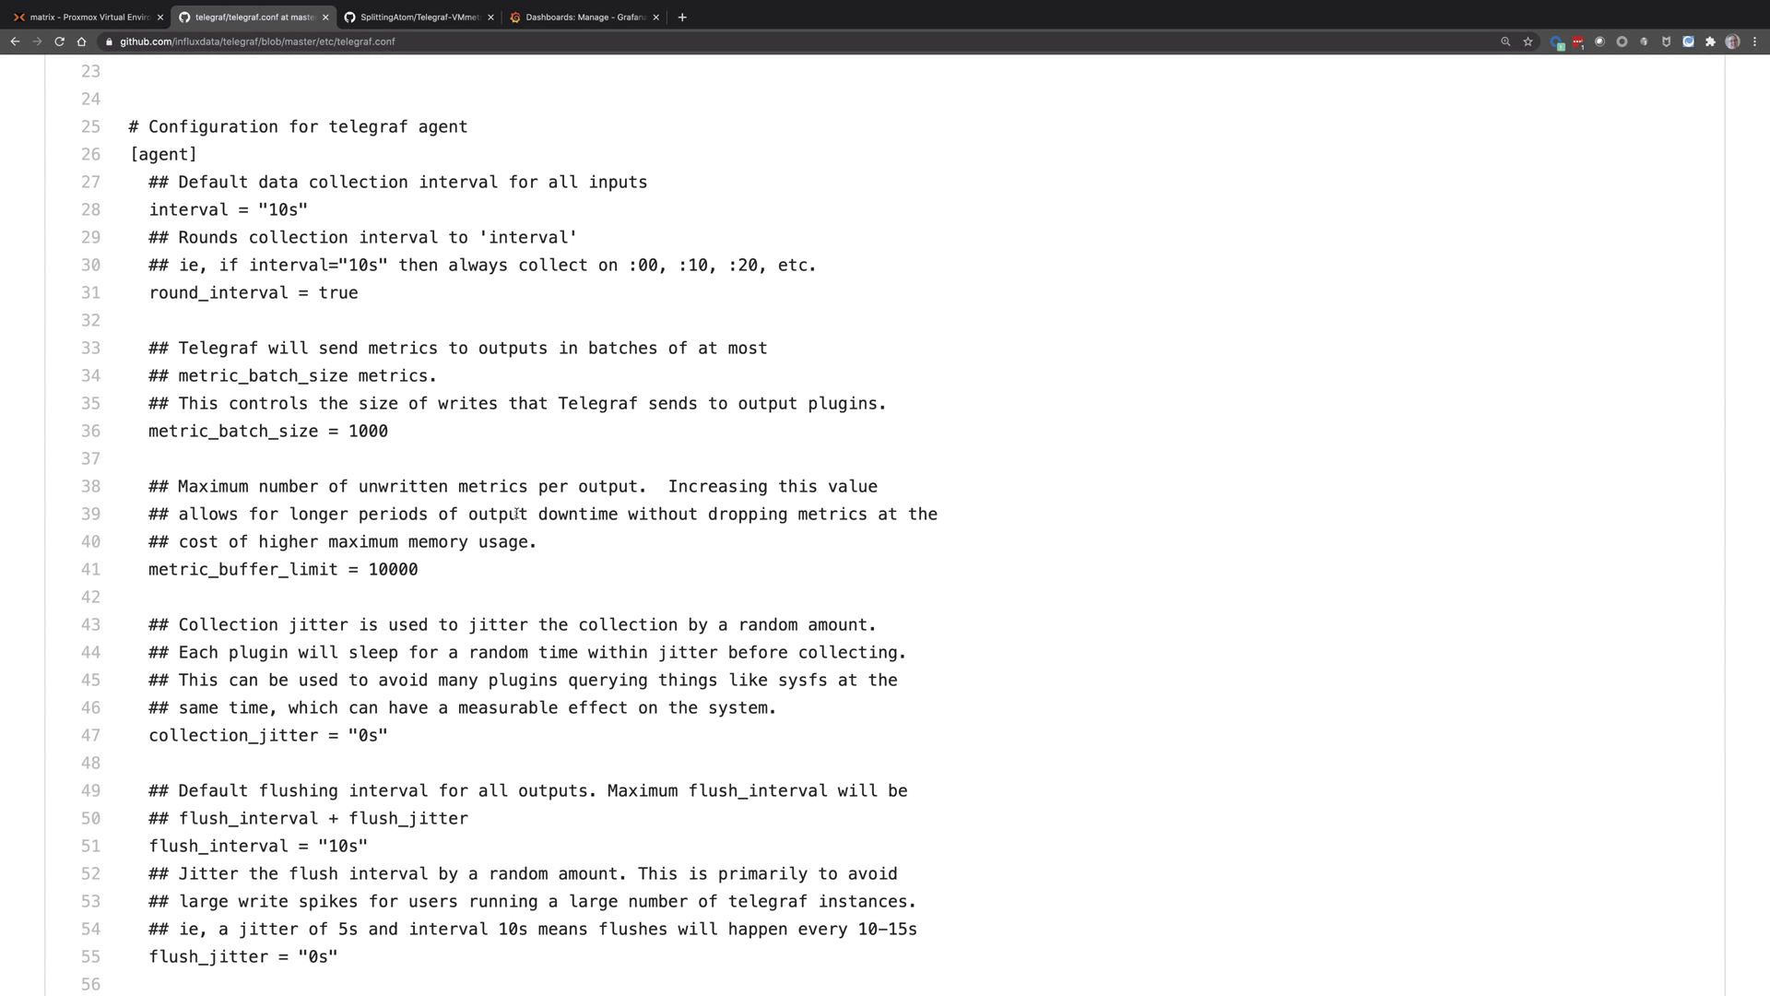
{"action": "scroll", "coordinate": [515, 513], "scroll_direction": "down", "scroll_amount": 20}
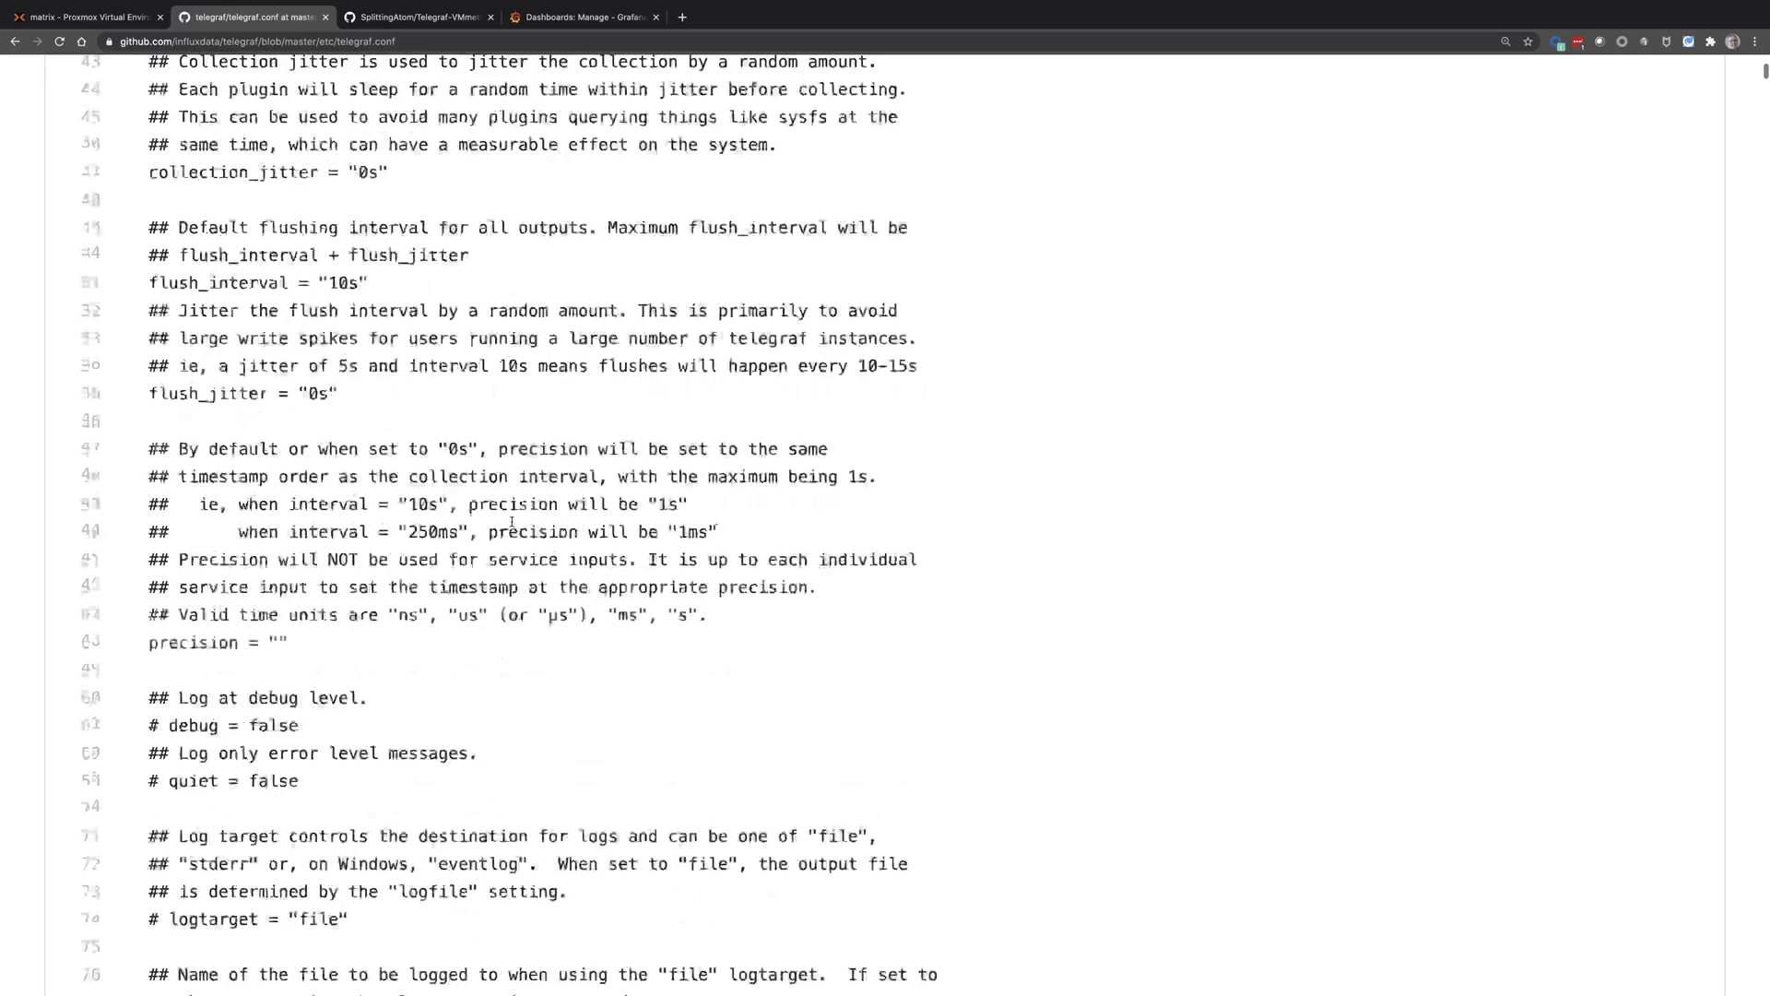
{"action": "scroll", "coordinate": [513, 519], "scroll_direction": "down", "scroll_amount": 11}
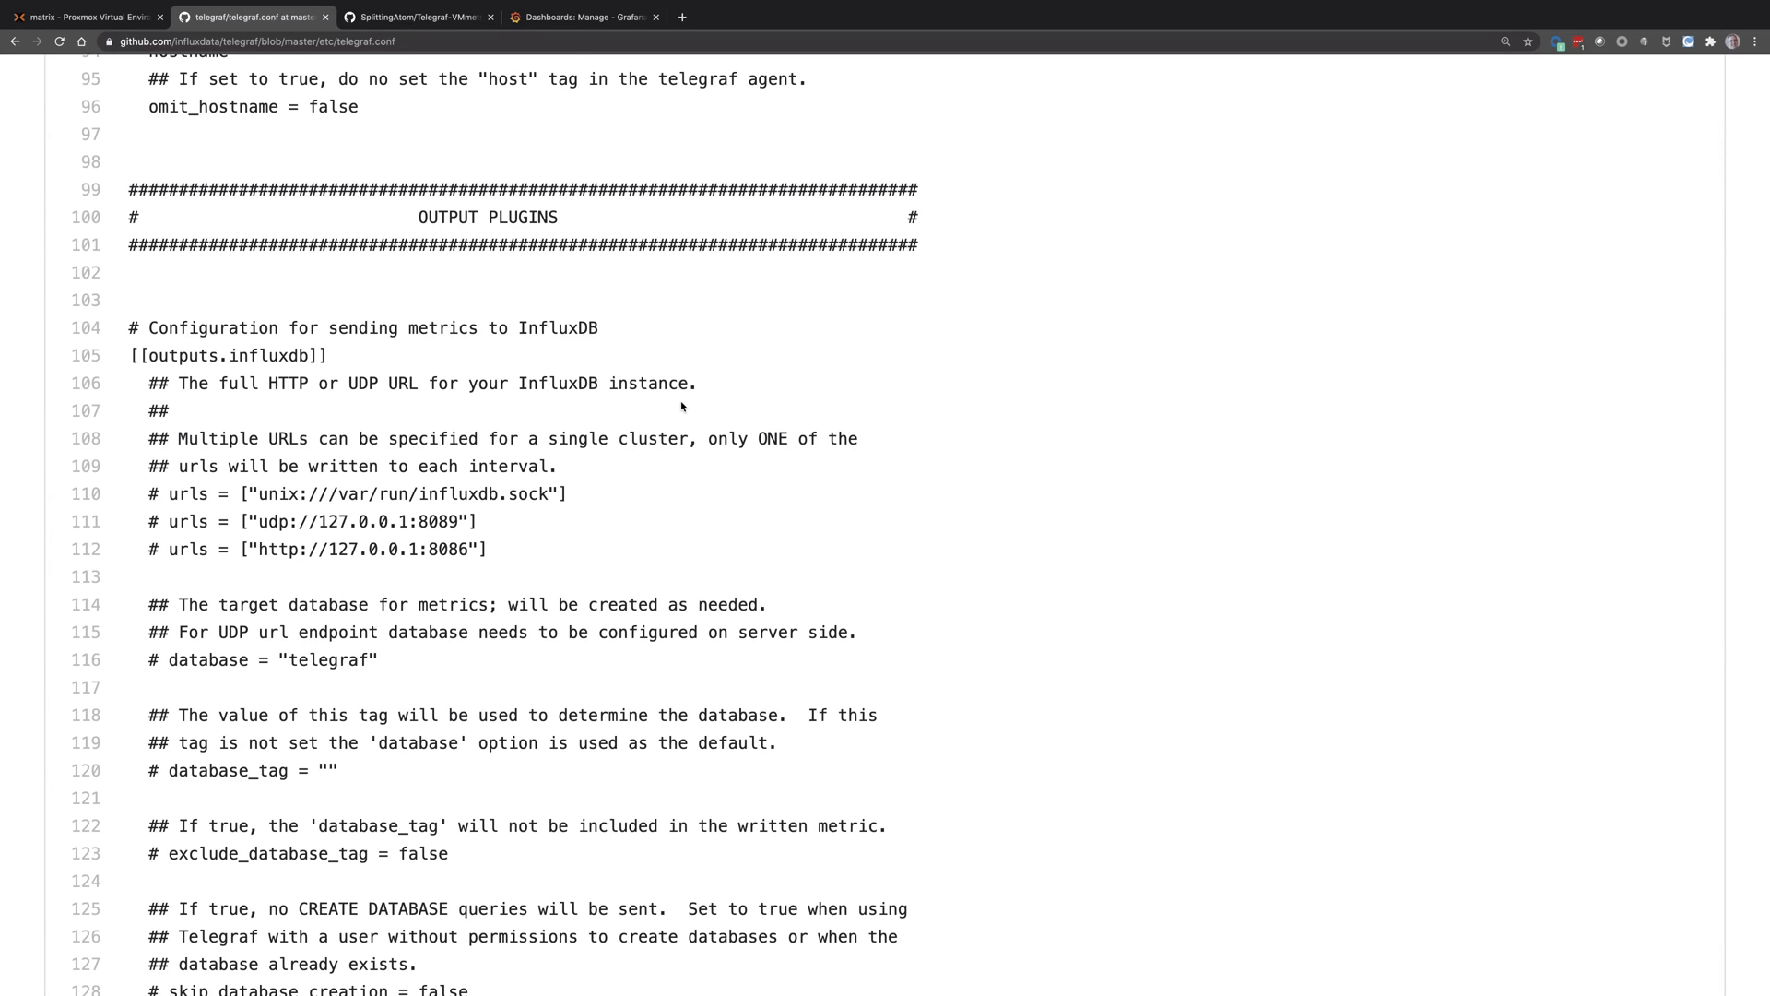
{"action": "scroll", "coordinate": [682, 406], "scroll_direction": "down", "scroll_amount": 2}
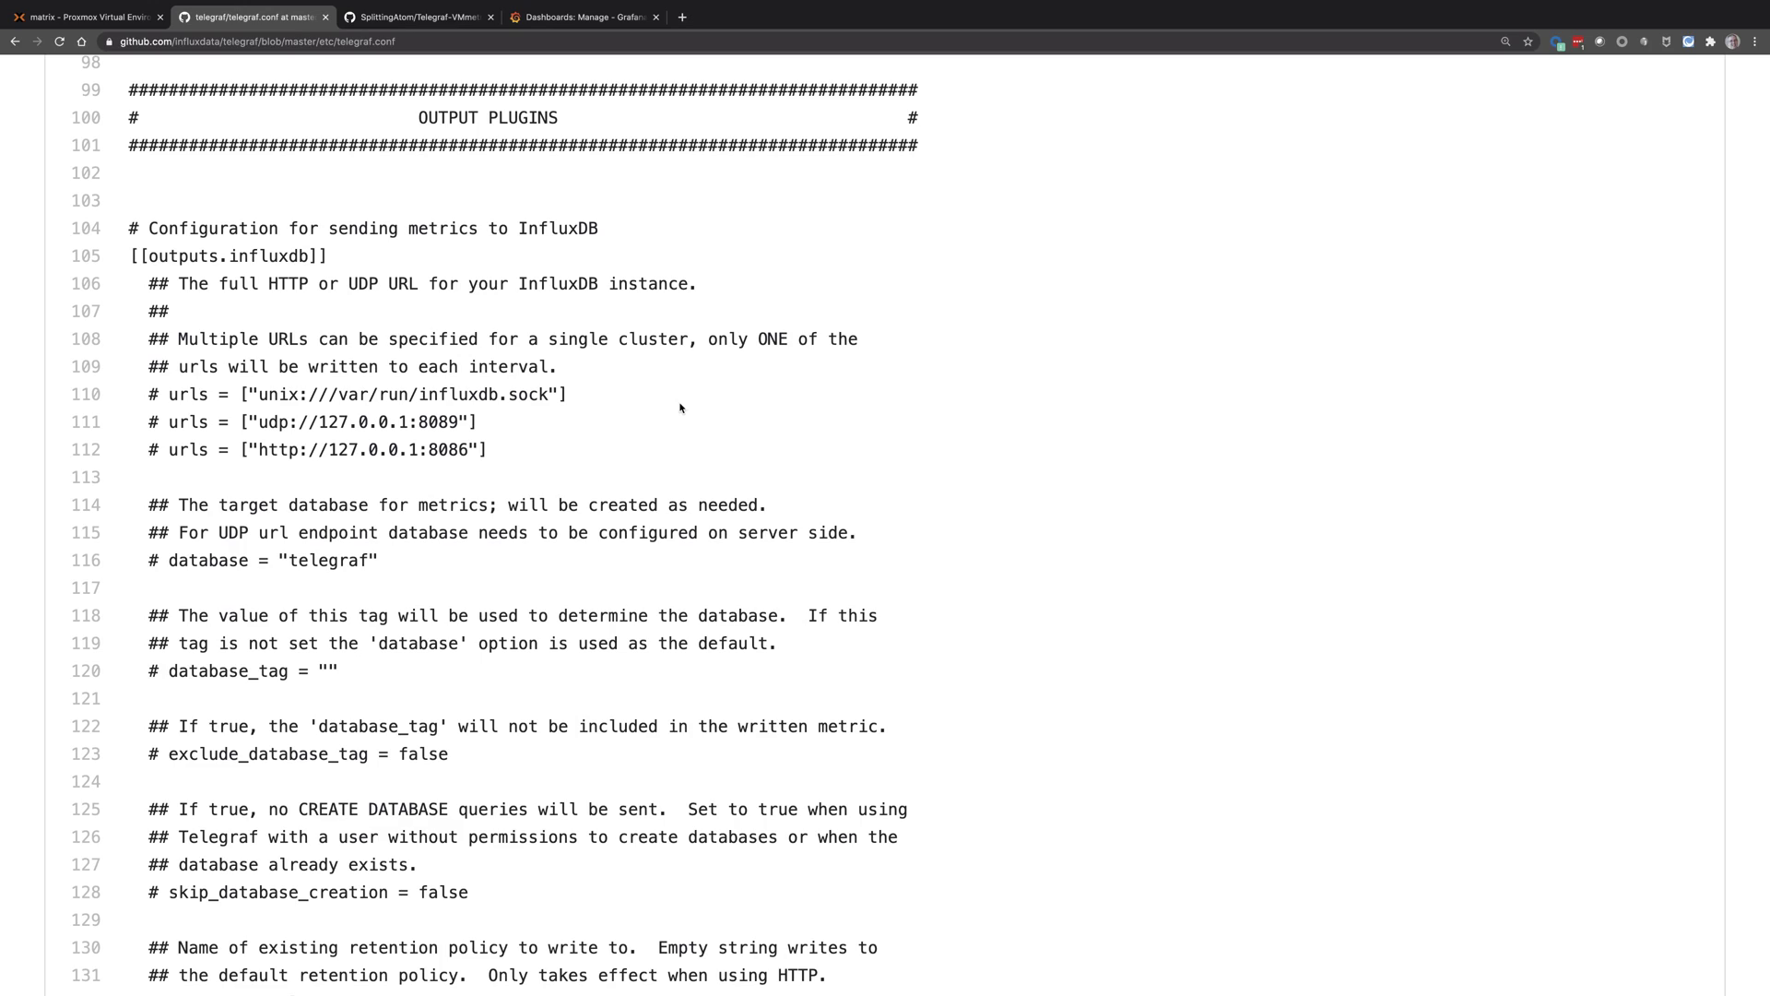
{"action": "scroll", "coordinate": [688, 307], "scroll_direction": "down", "scroll_amount": 20}
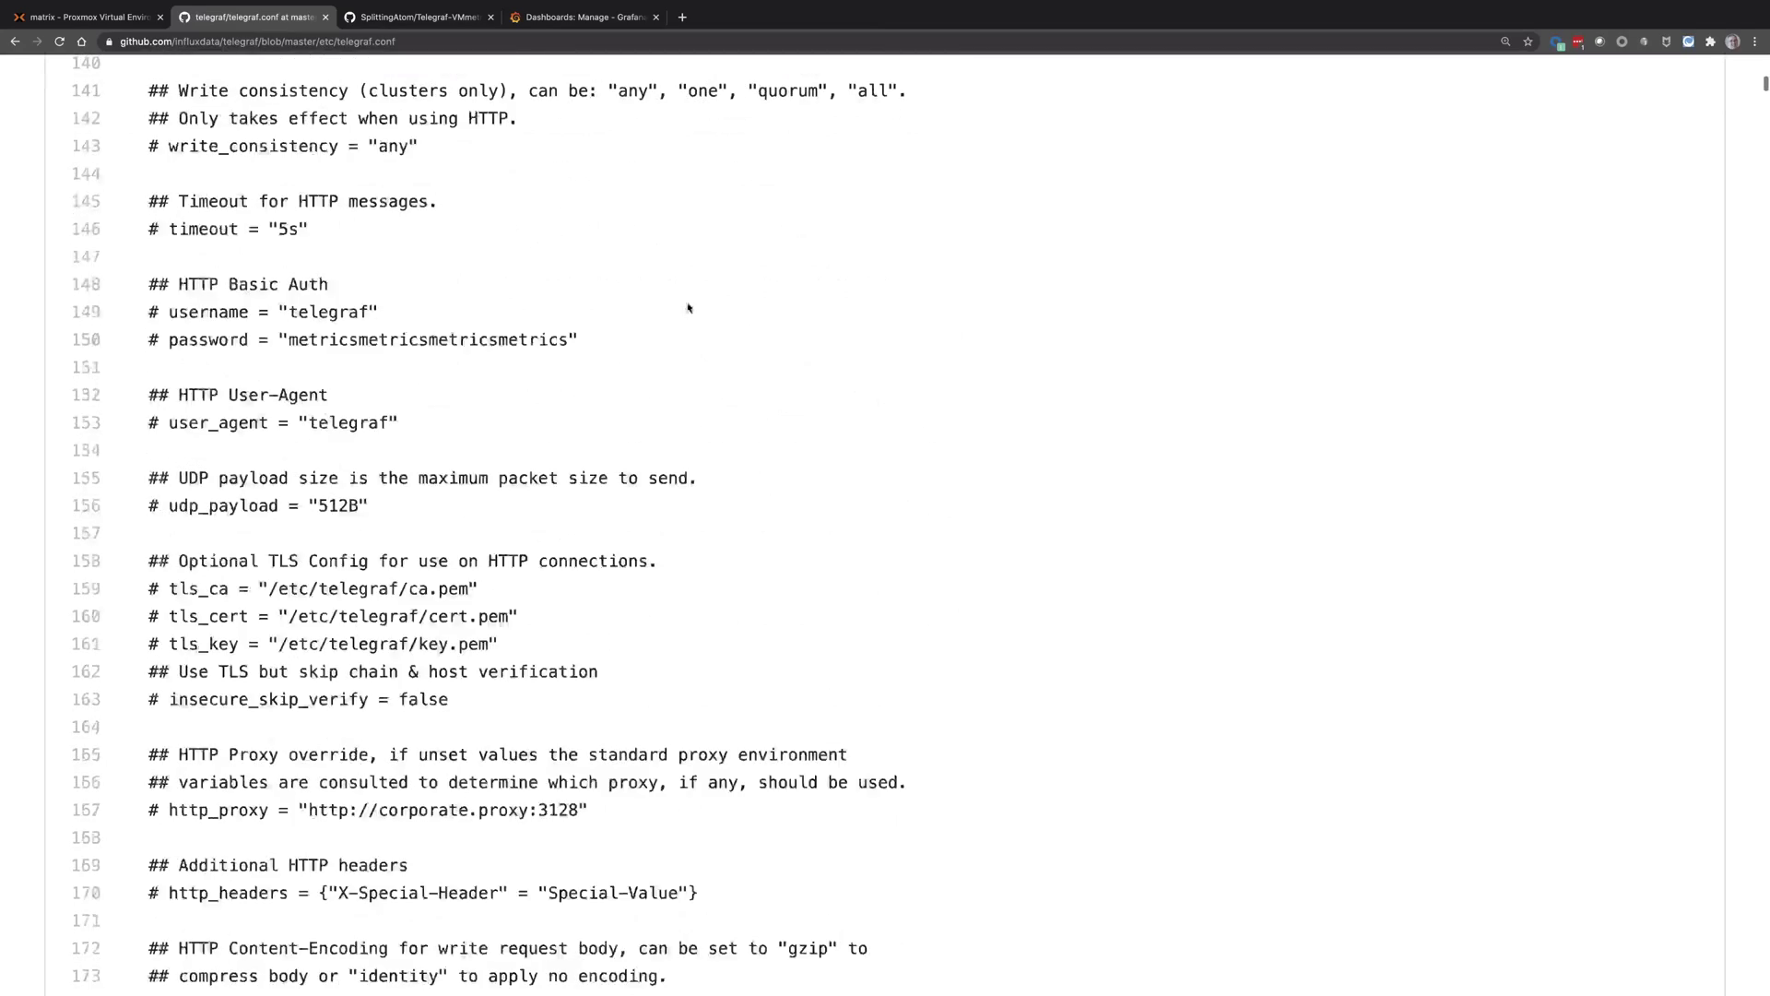
{"action": "scroll", "coordinate": [688, 307], "scroll_direction": "down", "scroll_amount": 17}
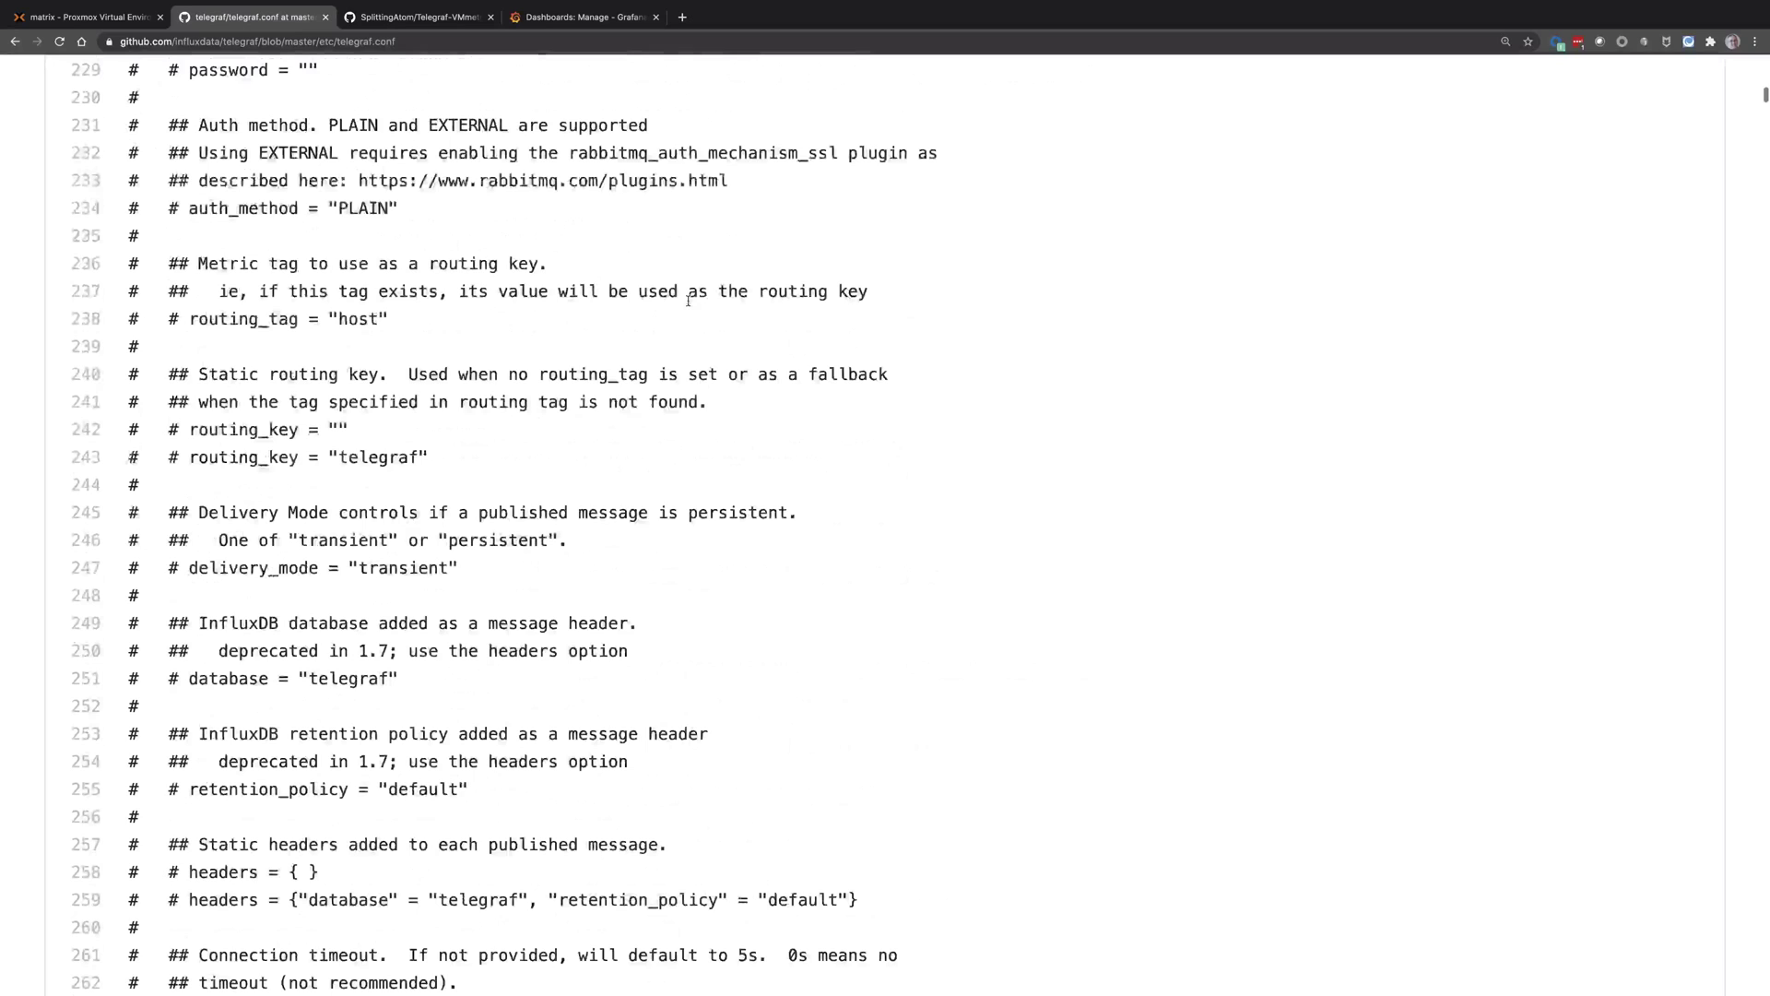
{"action": "scroll", "coordinate": [690, 295], "scroll_direction": "down", "scroll_amount": 2}
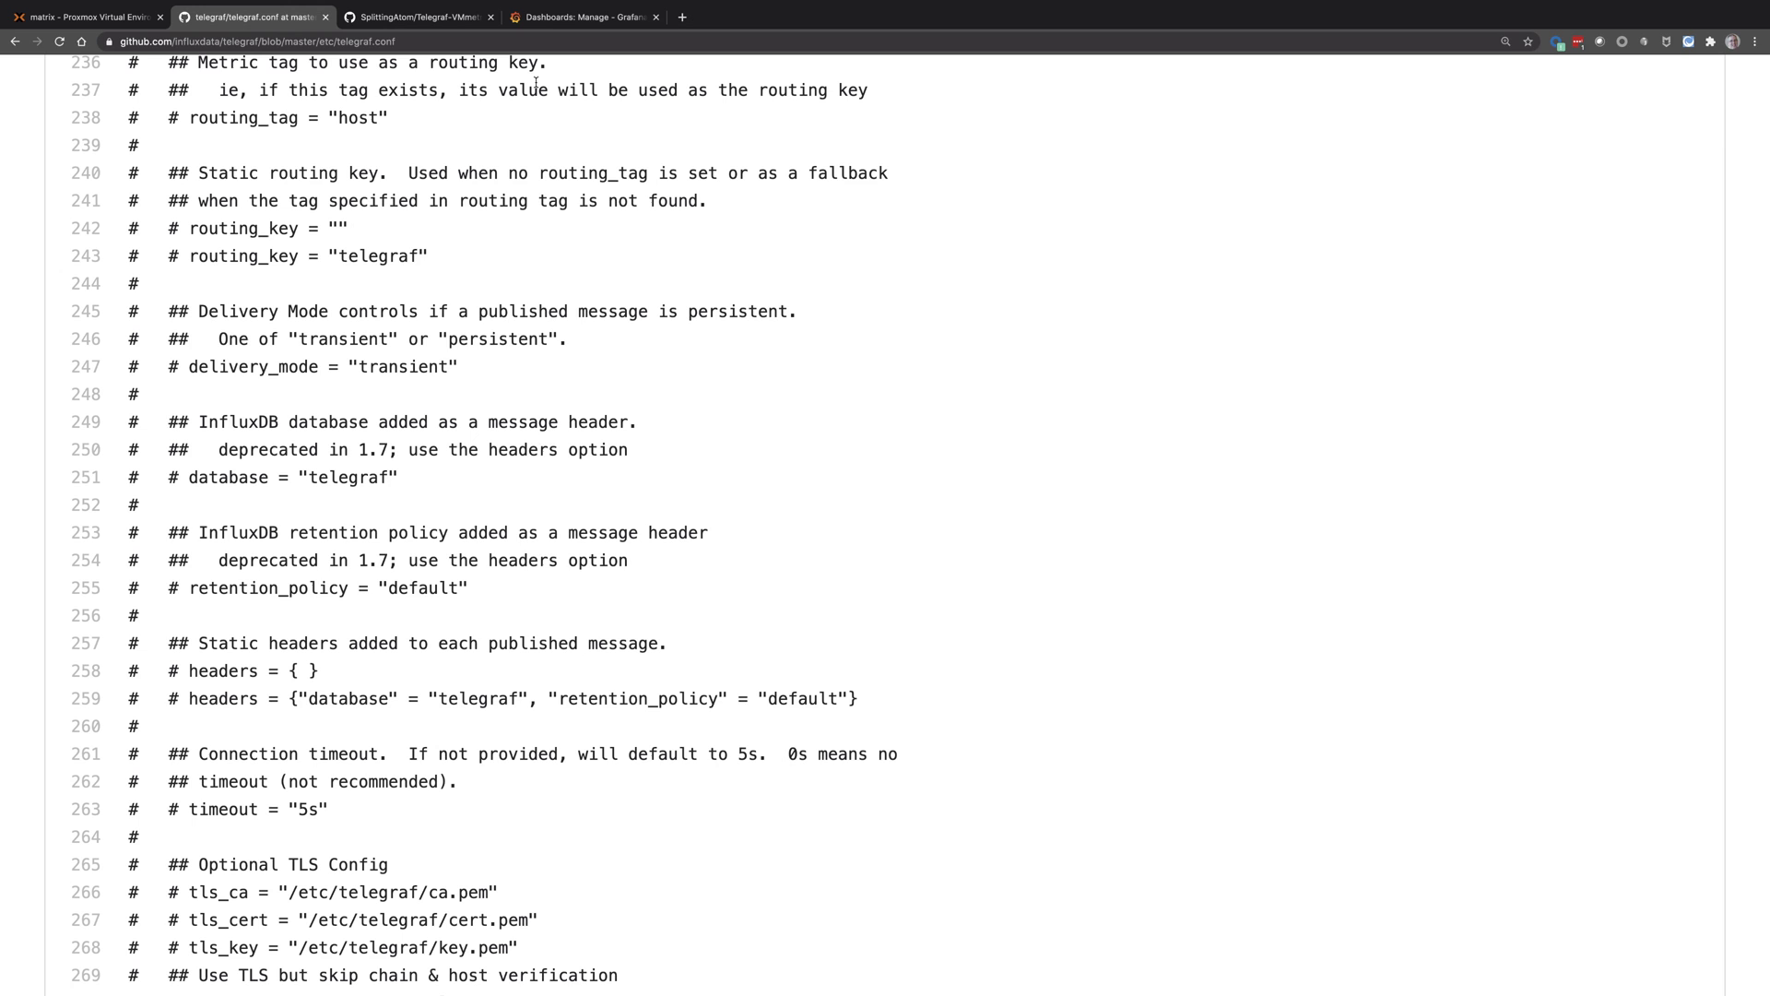
Clone the Telegraf-VMmetrics repository in the VS Code terminal with git clone and the pasted URL
{"action": "key", "text": "super+Tab"}
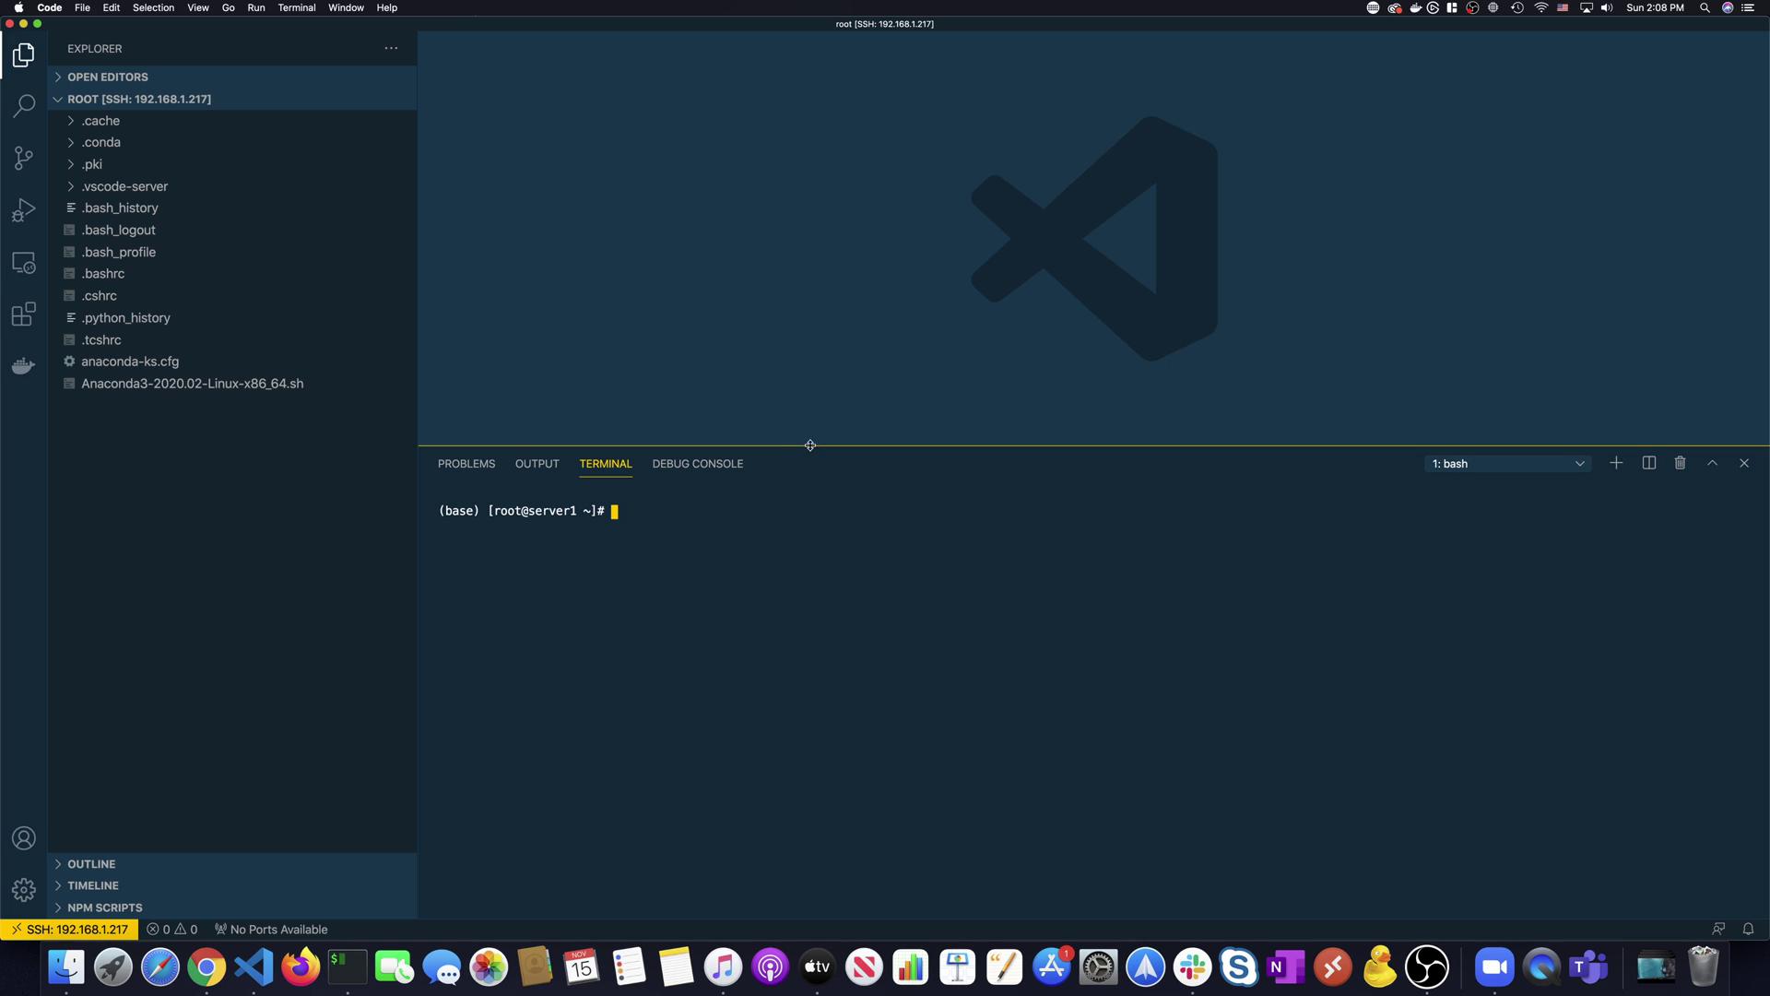
{"action": "left_click_drag", "start_coordinate": [810, 444], "coordinate": [820, 294]}
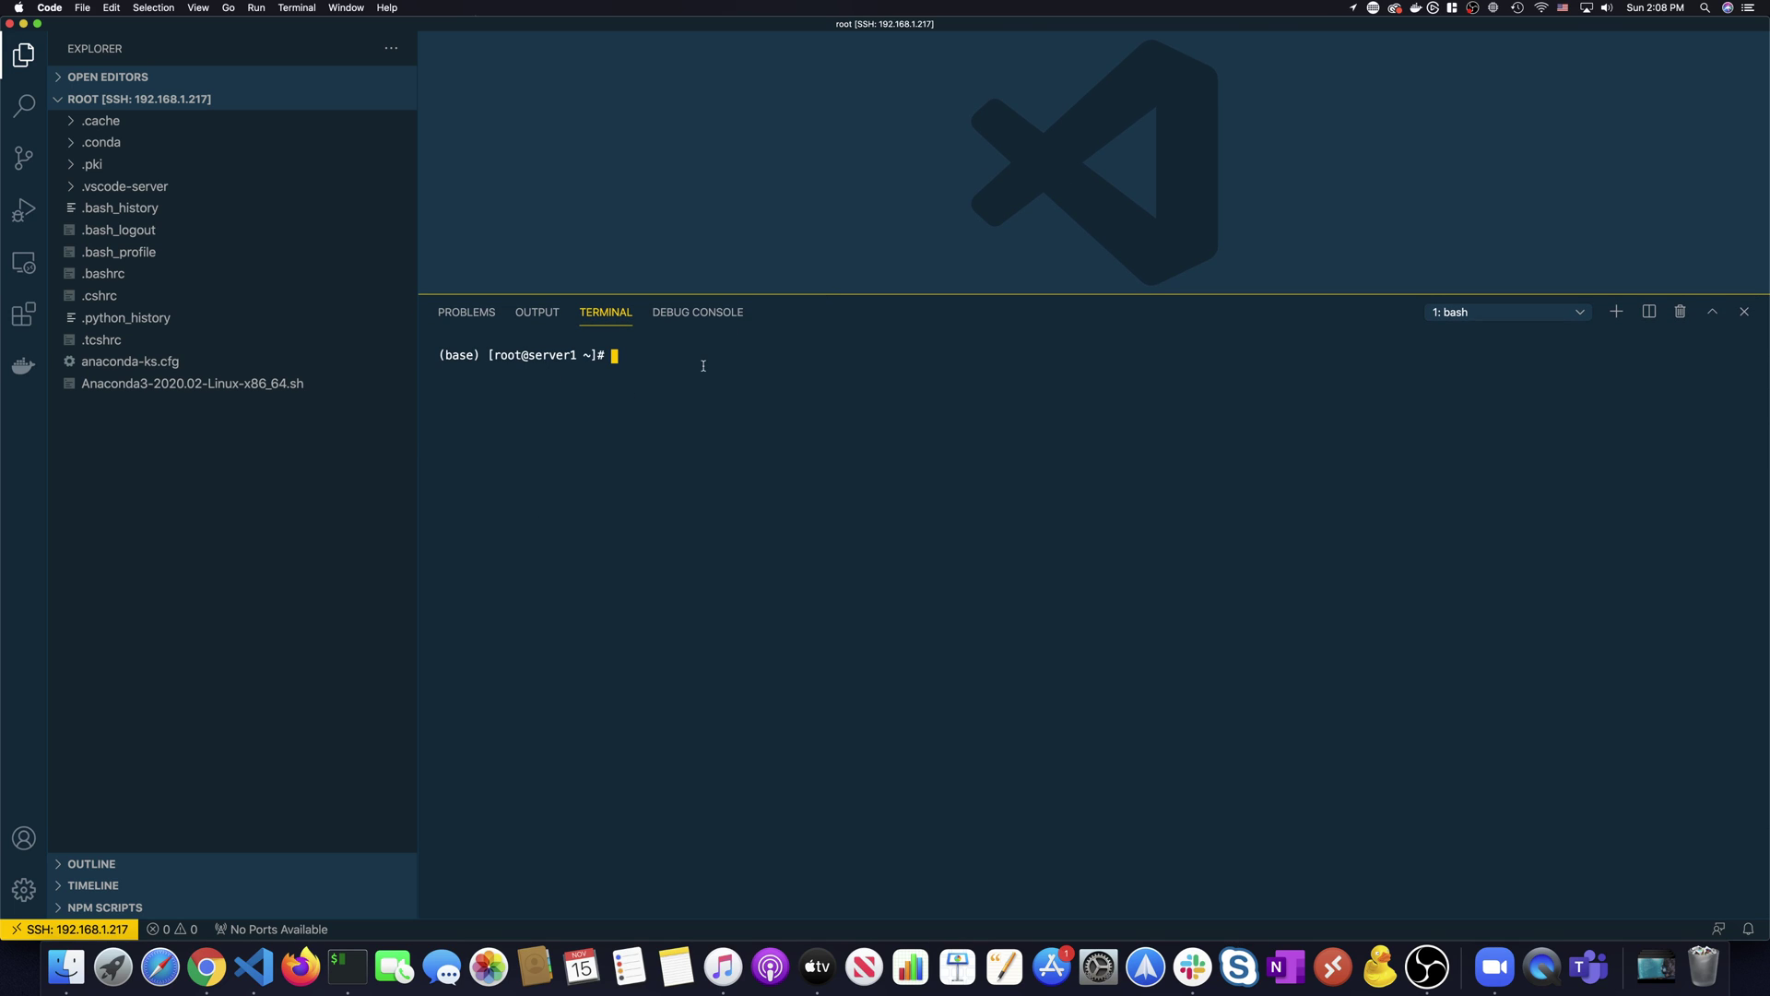
{"action": "type", "text": "git clone"}
{"action": "key", "text": "super+Tab"}
{"action": "type", "text": "https://github.com/SplittingAtom/Telegraf-VMmetrics.git"}
{"action": "key", "text": "Return"}
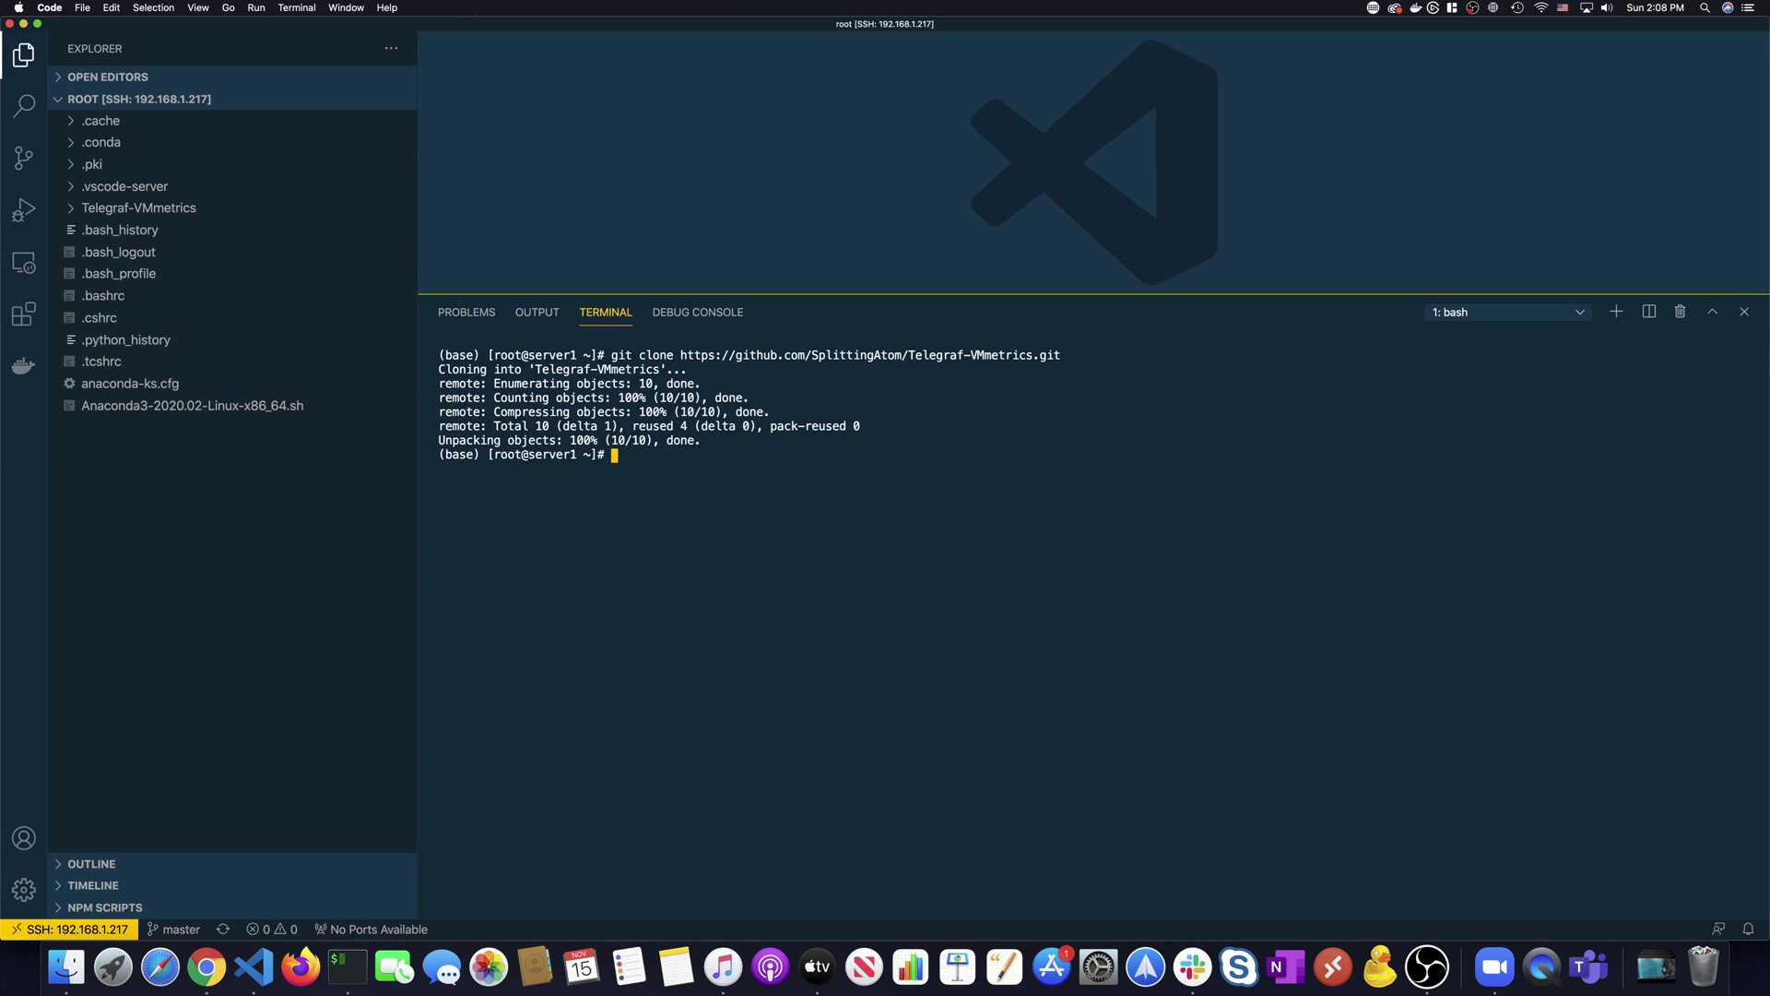
Enter the Telegraf-VMmetrics folder, list its files, and open its telegraf.conf in the editor
{"action": "type", "text": "ls "}
{"action": "type", "text": "T"}
{"action": "key", "text": "Tab"}
{"action": "key", "text": "Left"}
{"action": "key", "text": "Left"}
{"action": "key", "text": "Left"}
{"action": "key", "text": "Left"}
{"action": "key", "text": "Left"}
{"action": "key", "text": "Left"}
{"action": "key", "text": "Left"}
{"action": "key", "text": "Left"}
{"action": "key", "text": "Left"}
{"action": "key", "text": "Left"}
{"action": "key", "text": "Left"}
{"action": "key", "text": "Left"}
{"action": "key", "text": "Left"}
{"action": "key", "text": "Left"}
{"action": "key", "text": "Left"}
{"action": "key", "text": "Left"}
{"action": "key", "text": "Left"}
{"action": "key", "text": "Left"}
{"action": "key", "text": "BackSpace"}
{"action": "key", "text": "BackSpace"}
{"action": "type", "text": "cd"}
{"action": "key", "text": "Return"}
{"action": "type", "text": "ls"}
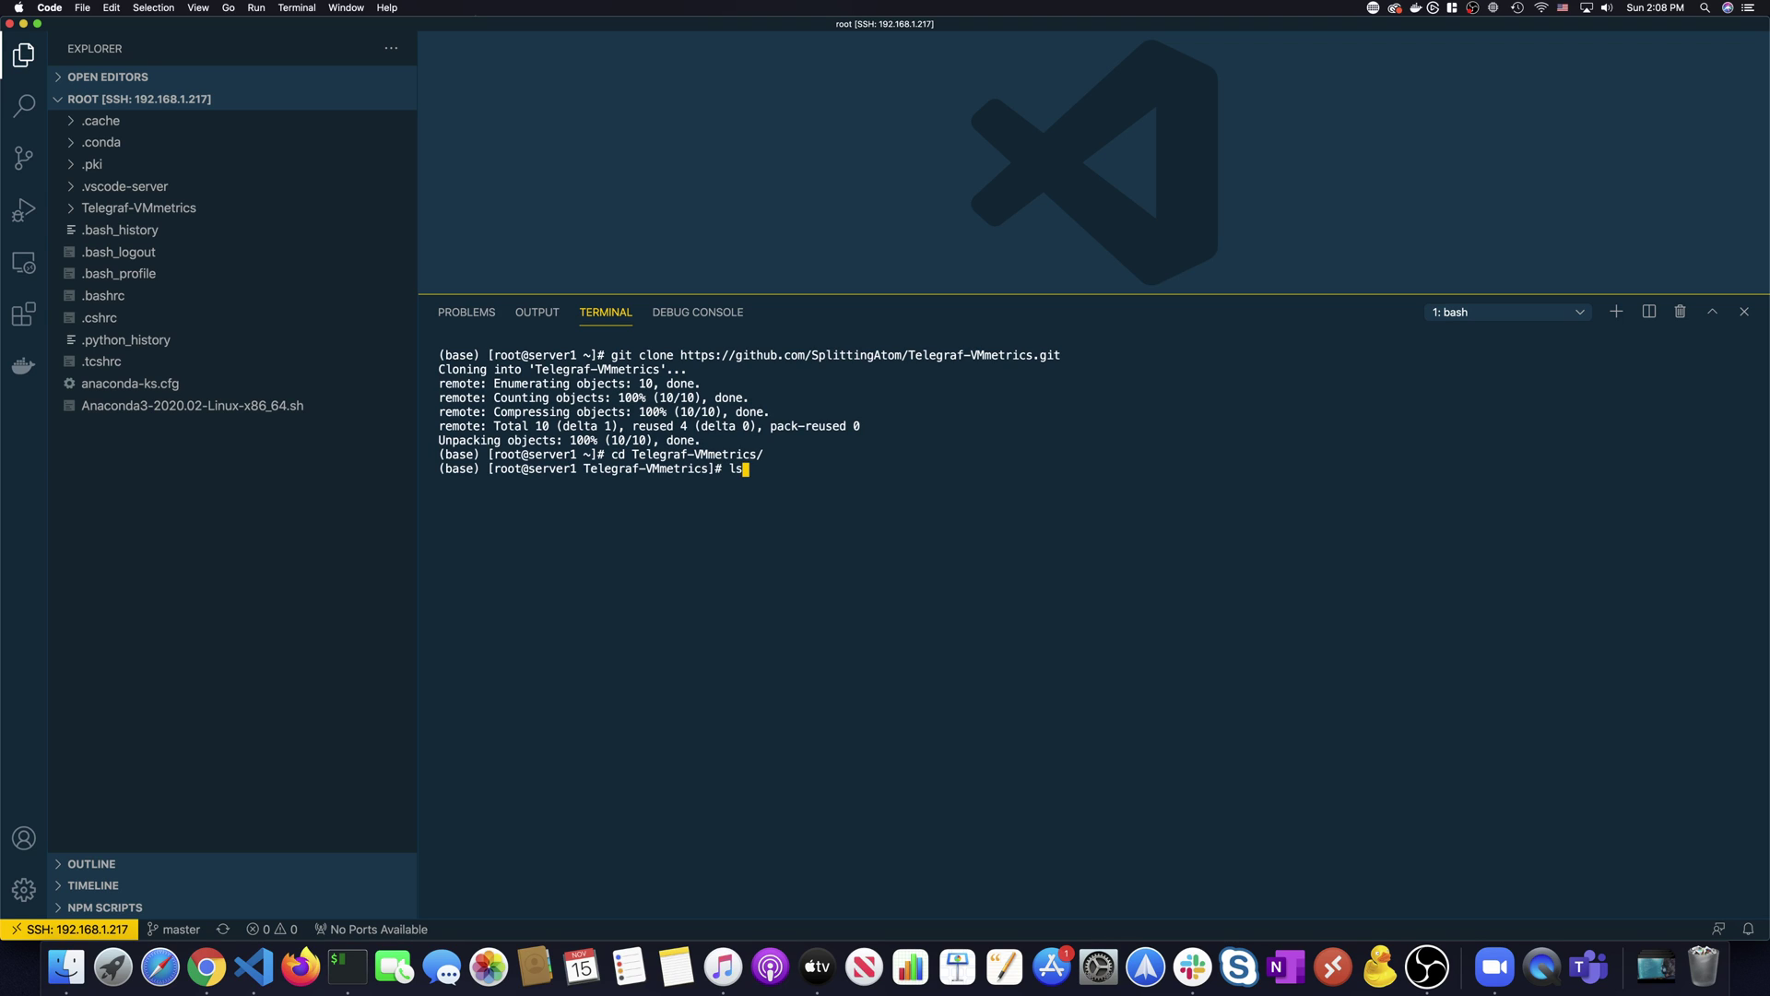
{"action": "key", "text": "Return"}
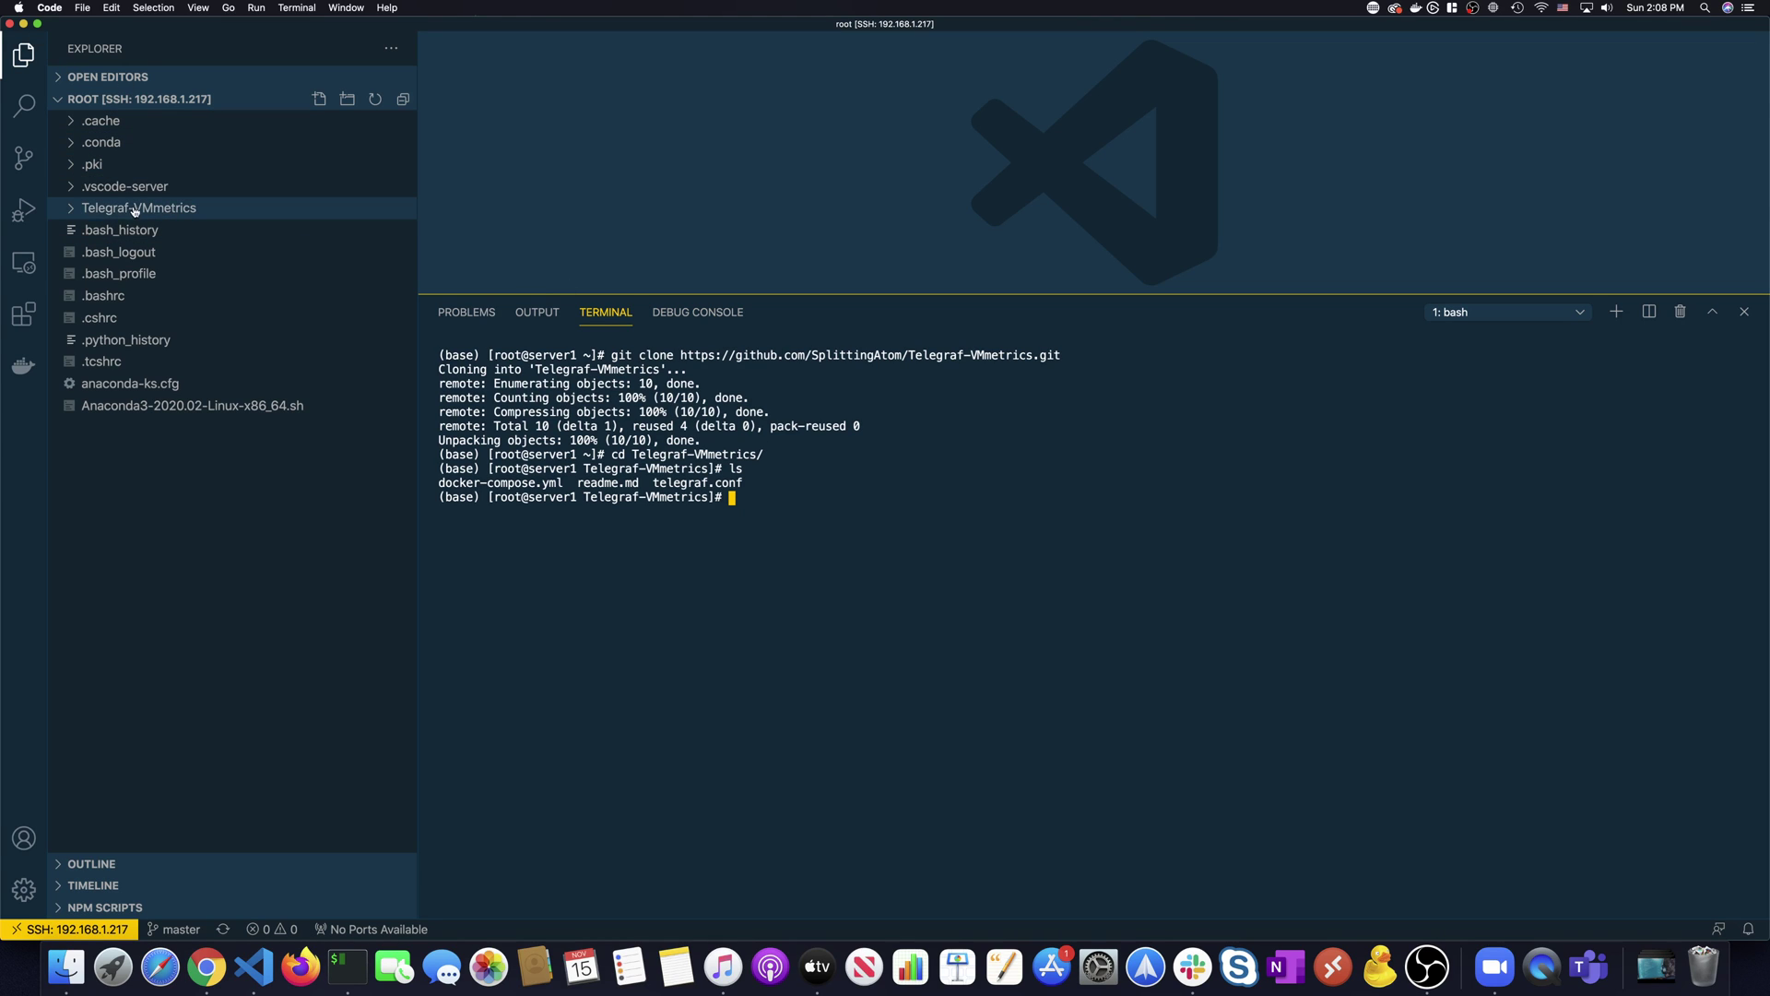
{"action": "left_click", "coordinate": [77, 212]}
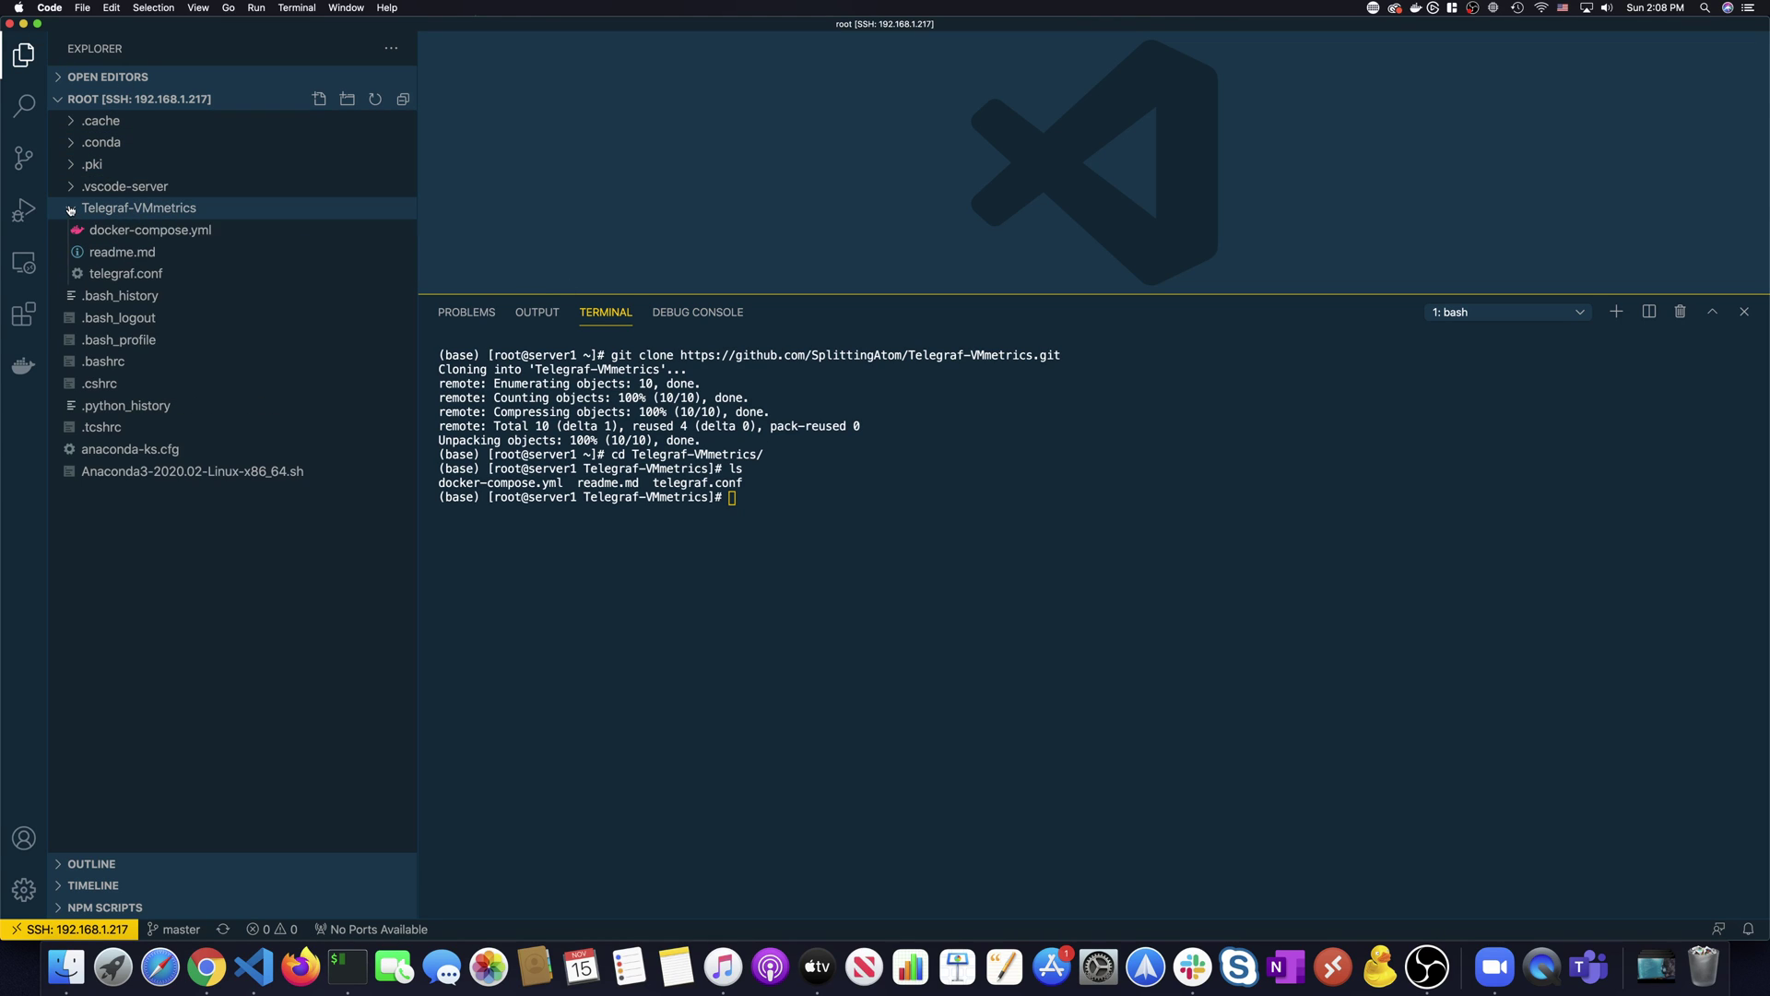
{"action": "left_click", "coordinate": [129, 279]}
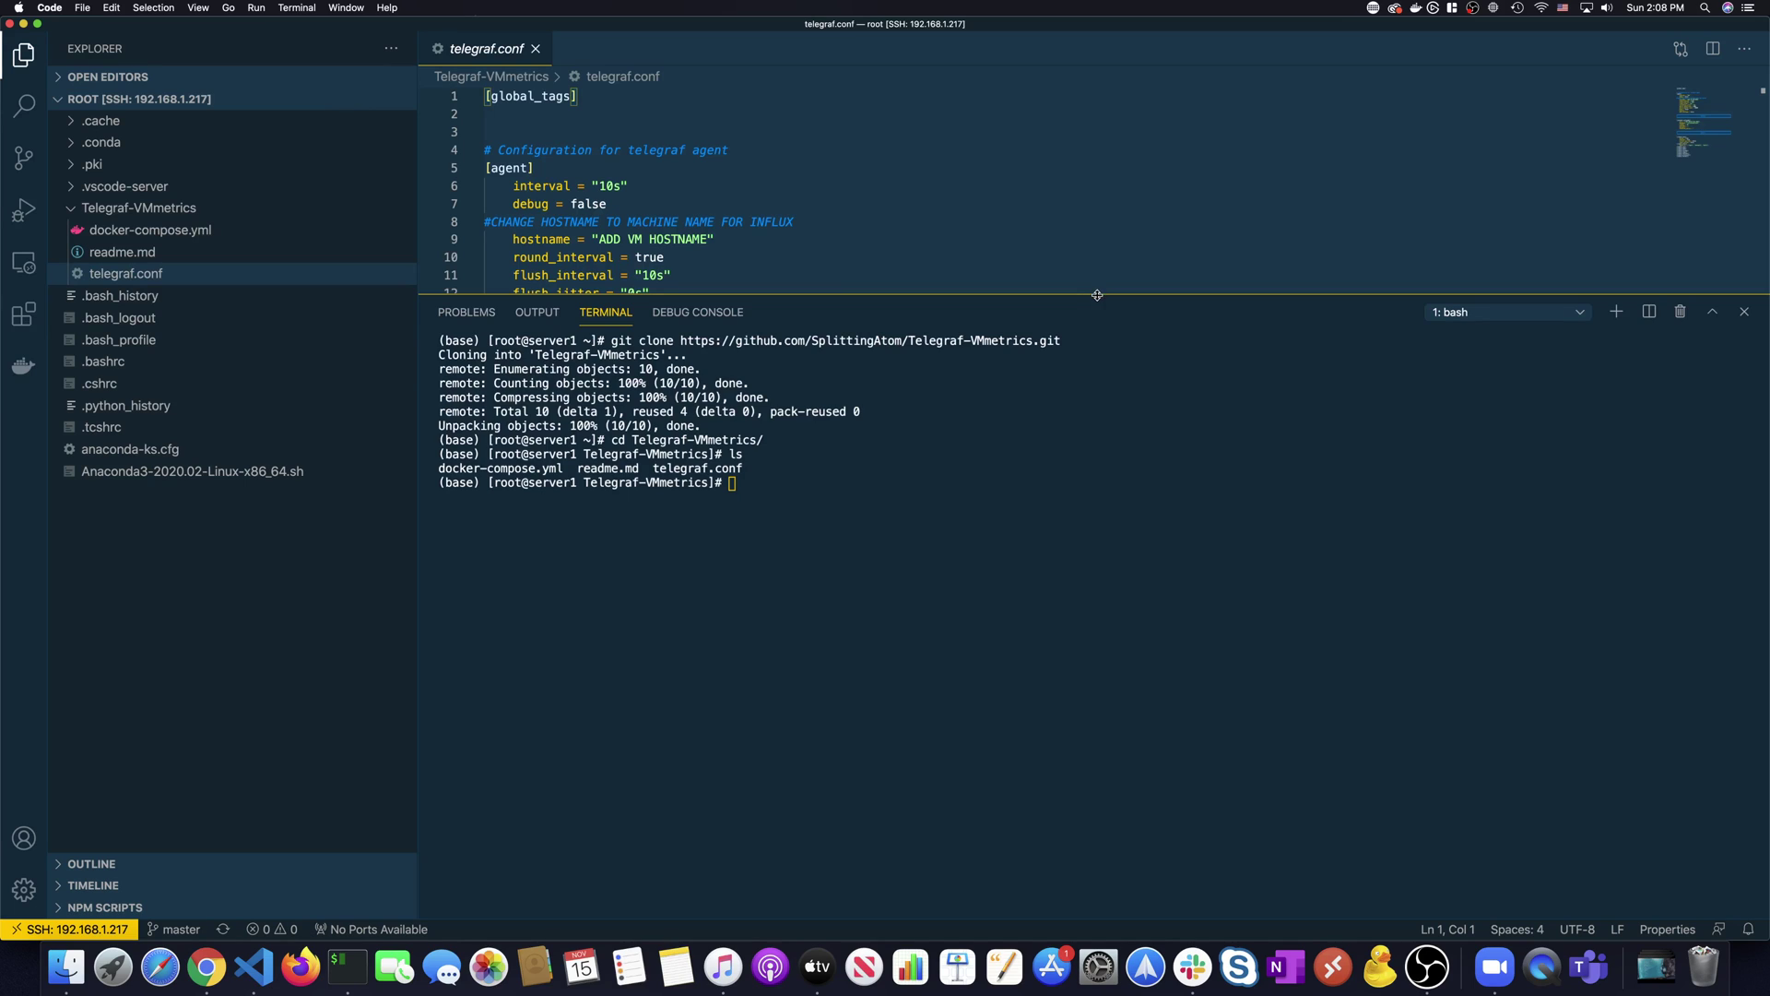
Replace the ADD VM HOSTNAME placeholder on line 9 with 'Server1', then switch to the browser
{"action": "left_click_drag", "start_coordinate": [1097, 295], "coordinate": [1092, 738]}
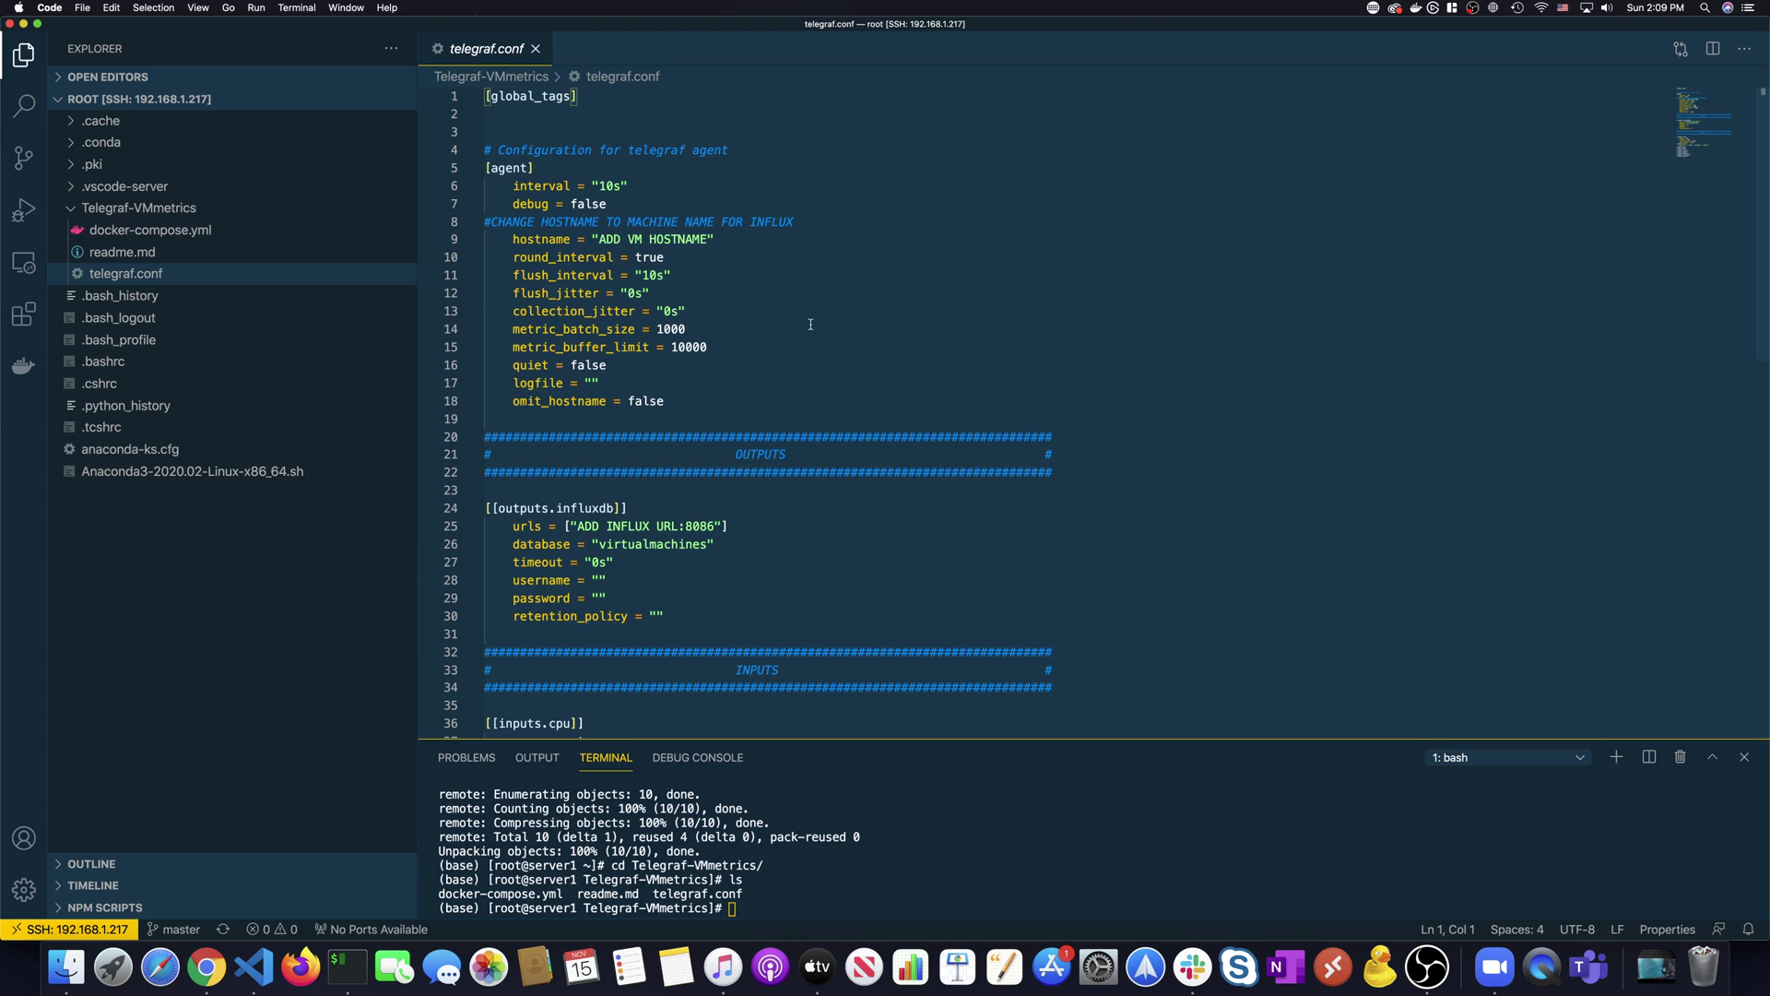
{"action": "scroll", "coordinate": [810, 324], "scroll_direction": "down", "scroll_amount": 3}
{"action": "scroll", "coordinate": [813, 319], "scroll_direction": "up", "scroll_amount": 2}
{"action": "scroll", "coordinate": [815, 315], "scroll_direction": "down", "scroll_amount": 3}
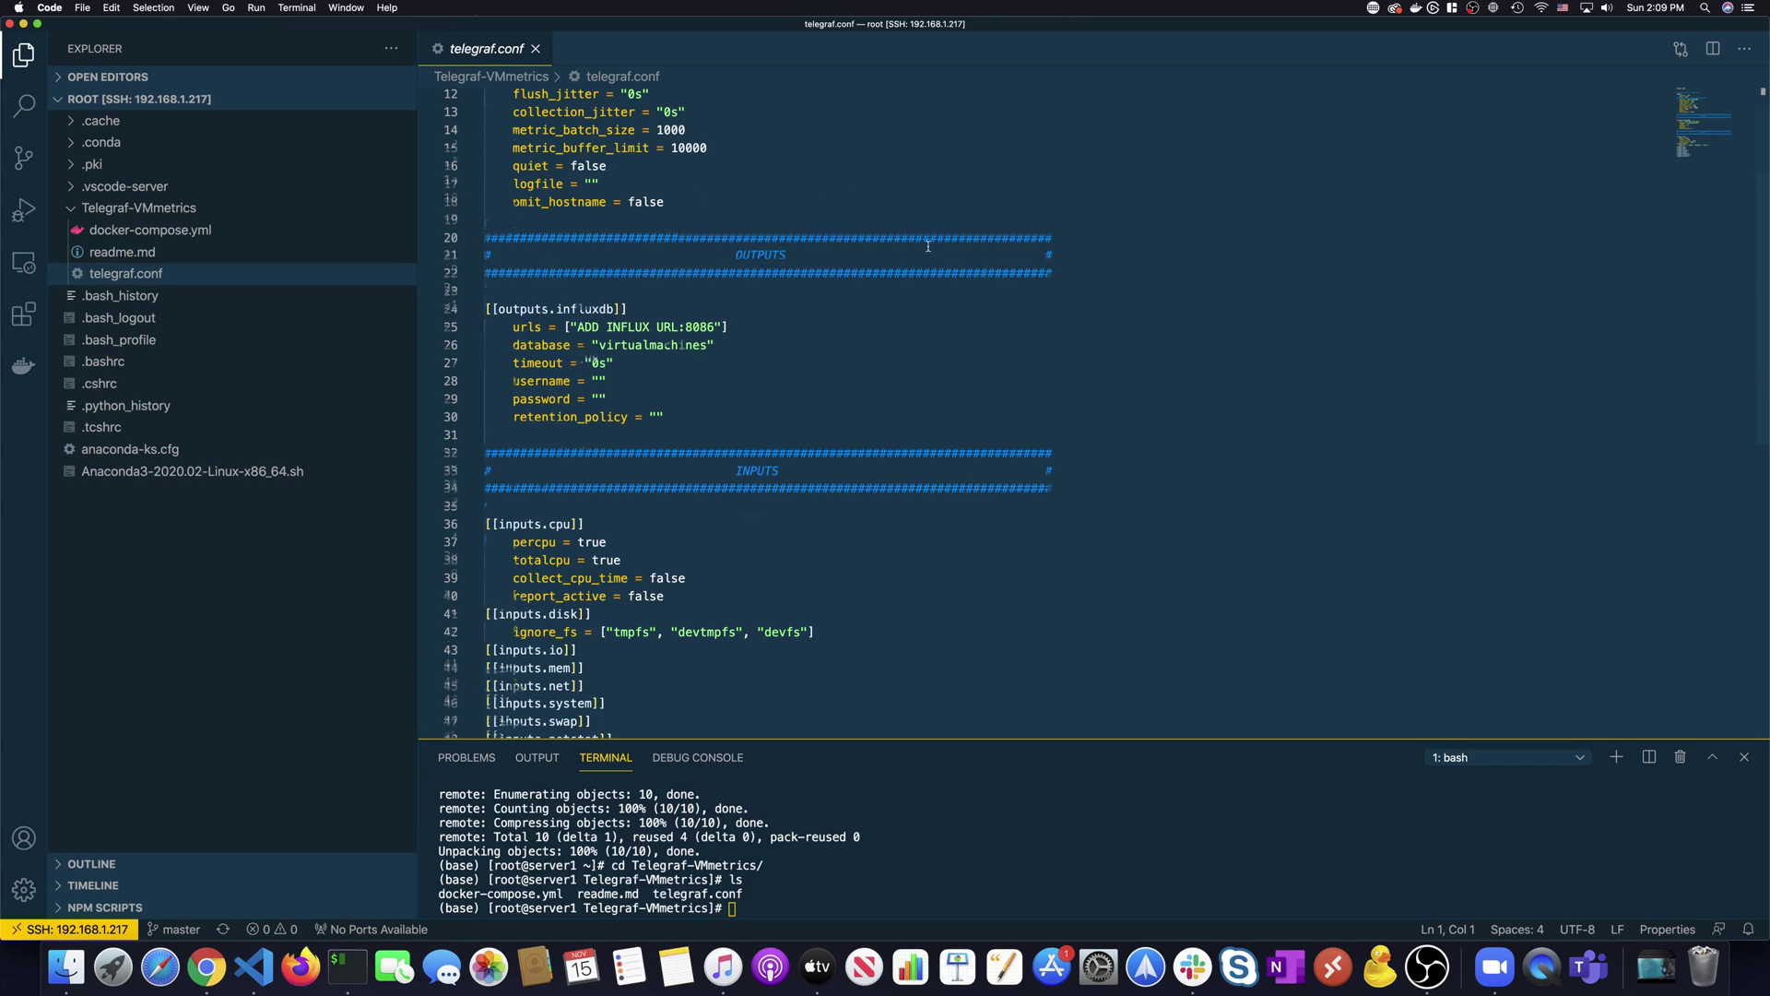
{"action": "scroll", "coordinate": [536, 243], "scroll_direction": "up", "scroll_amount": 3}
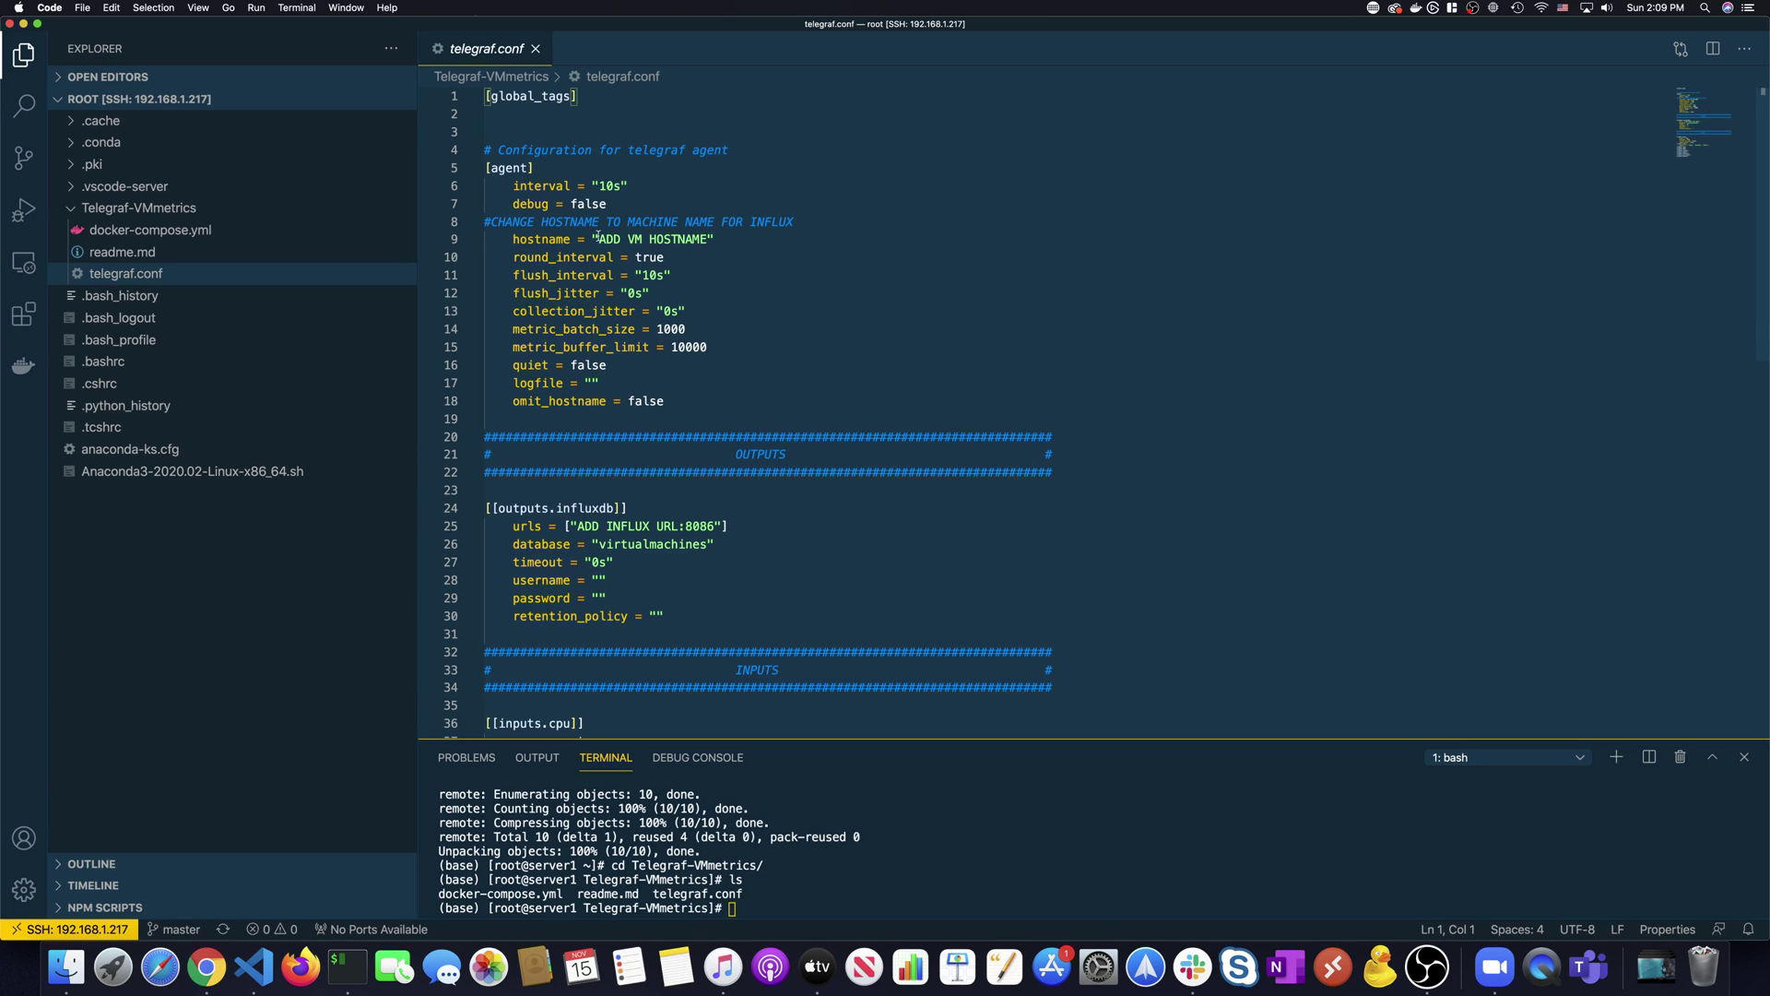
{"action": "left_click_drag", "start_coordinate": [599, 239], "coordinate": [709, 239]}
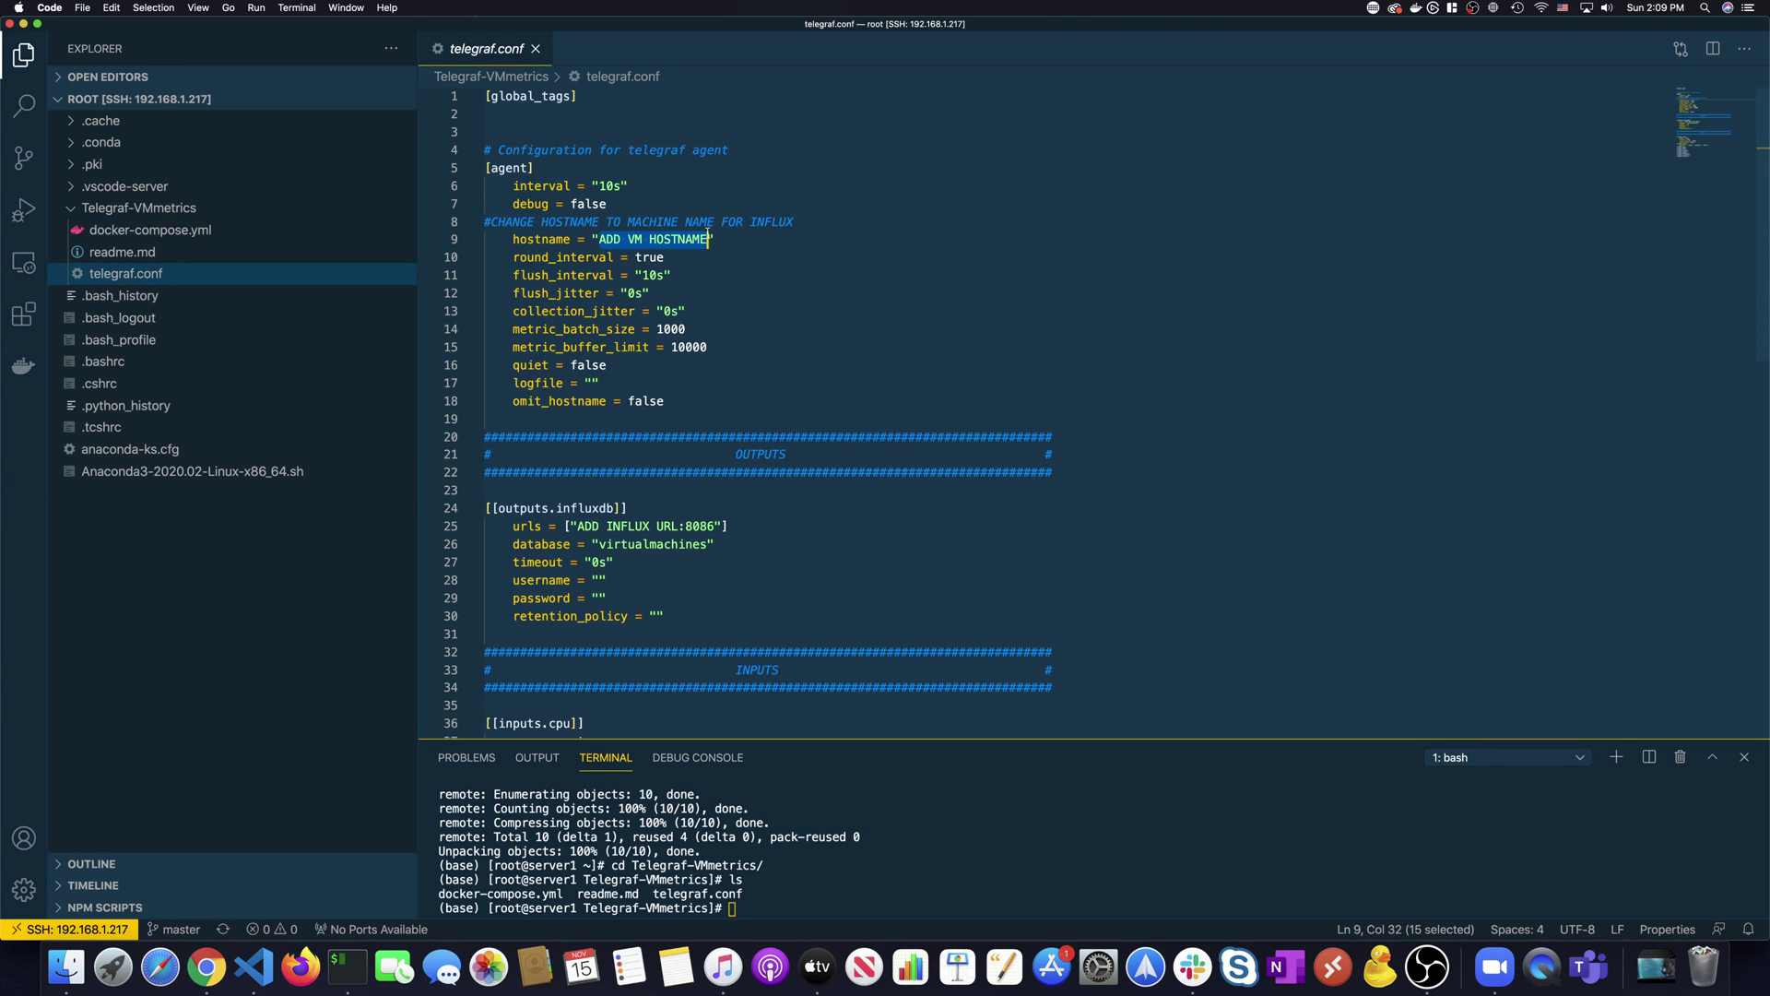
{"action": "type", "text": "Ser"}
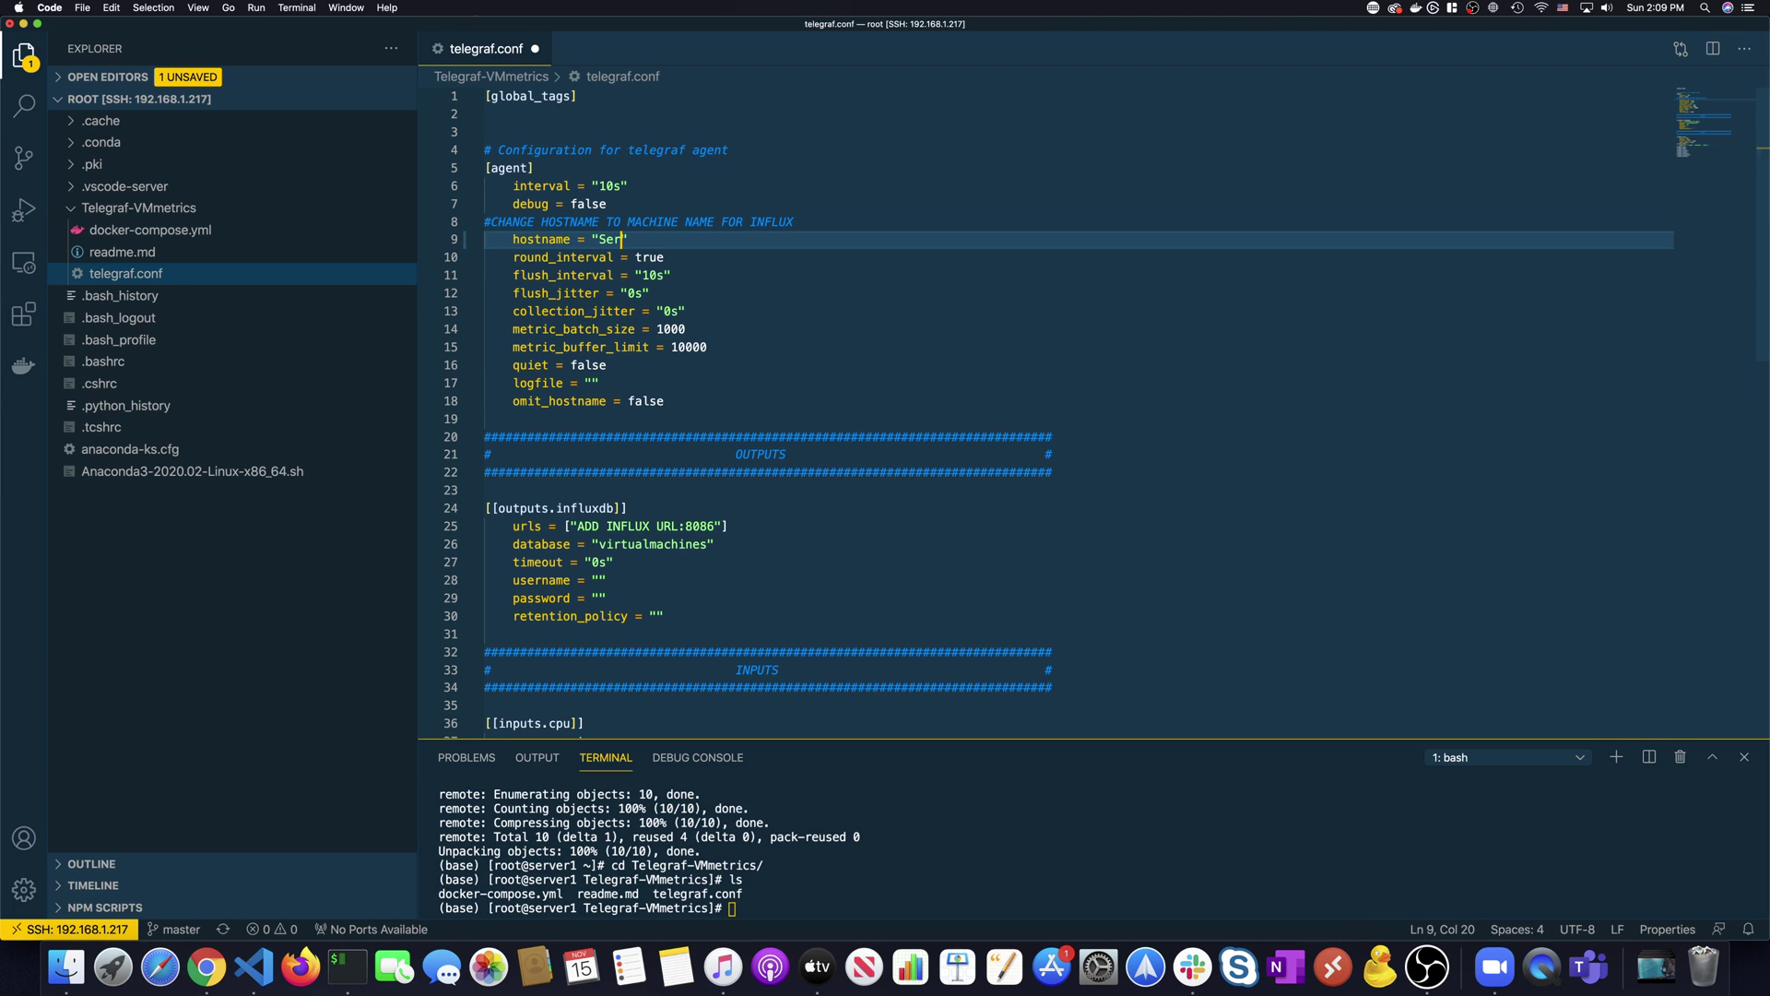
{"action": "type", "text": "ver1"}
{"action": "scroll", "coordinate": [733, 482], "scroll_direction": "down", "scroll_amount": 5}
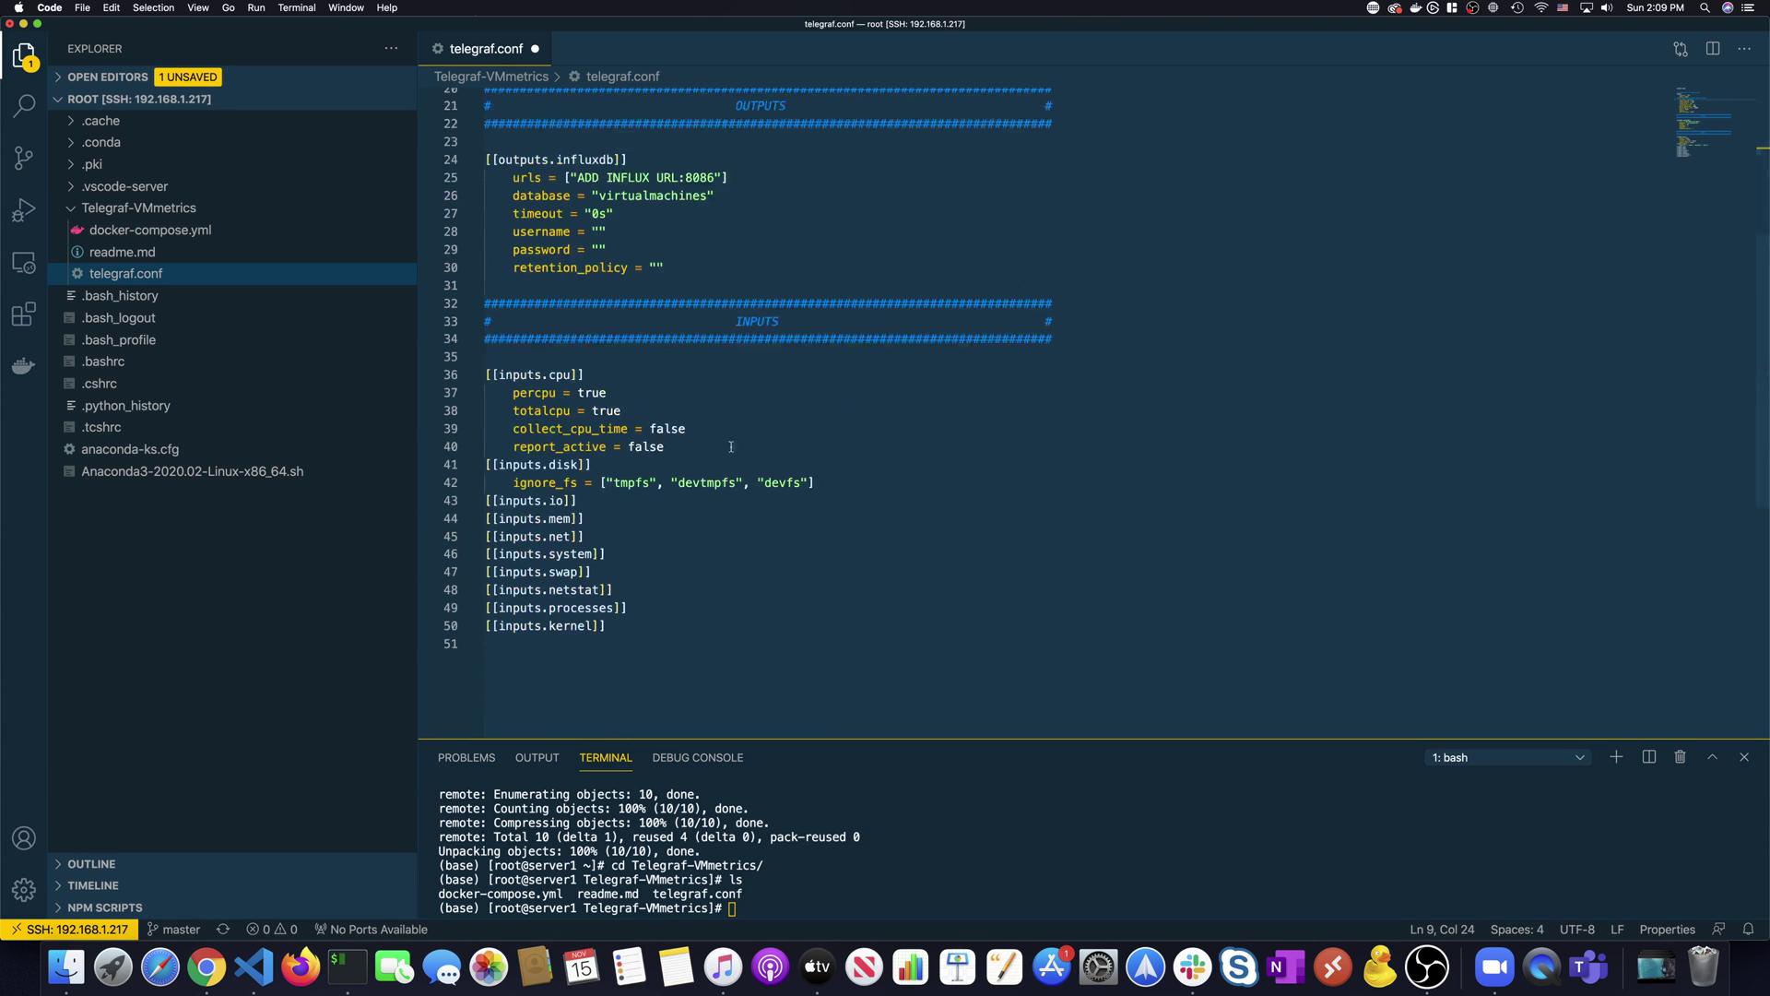
{"action": "scroll", "coordinate": [733, 381], "scroll_direction": "up", "scroll_amount": 2}
{"action": "scroll", "coordinate": [732, 381], "scroll_direction": "up", "scroll_amount": 1}
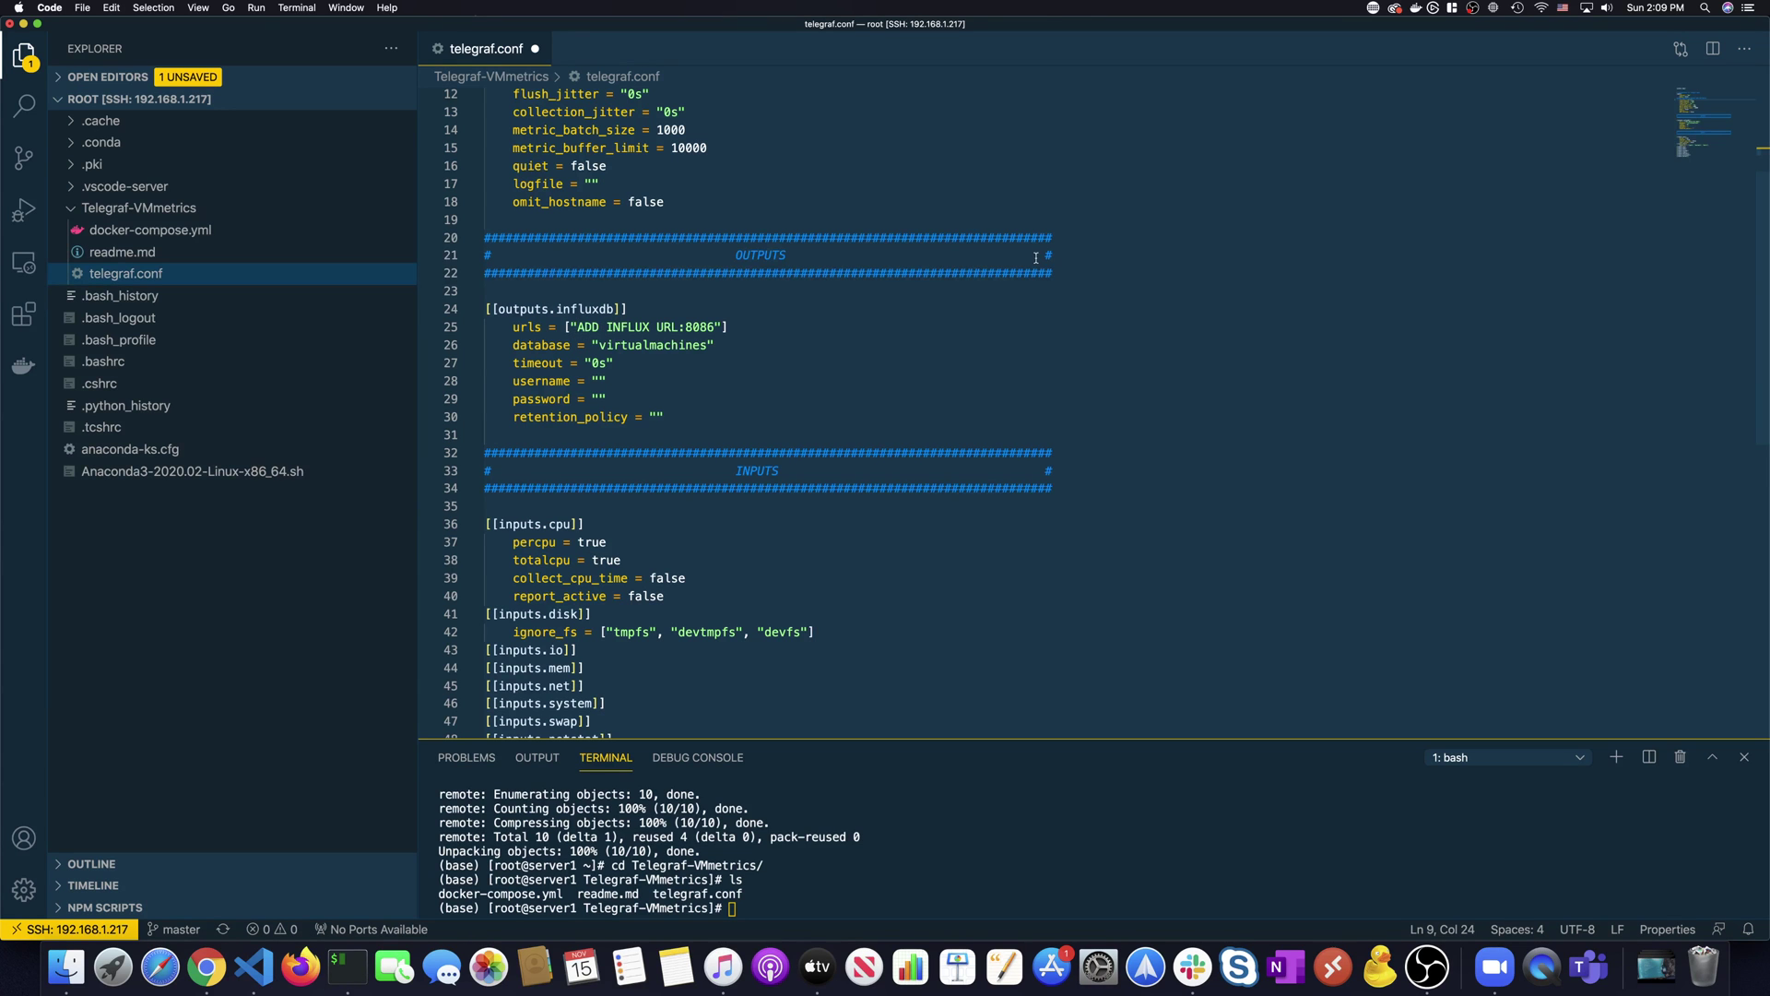
{"action": "key", "text": "ctrl+Right"}
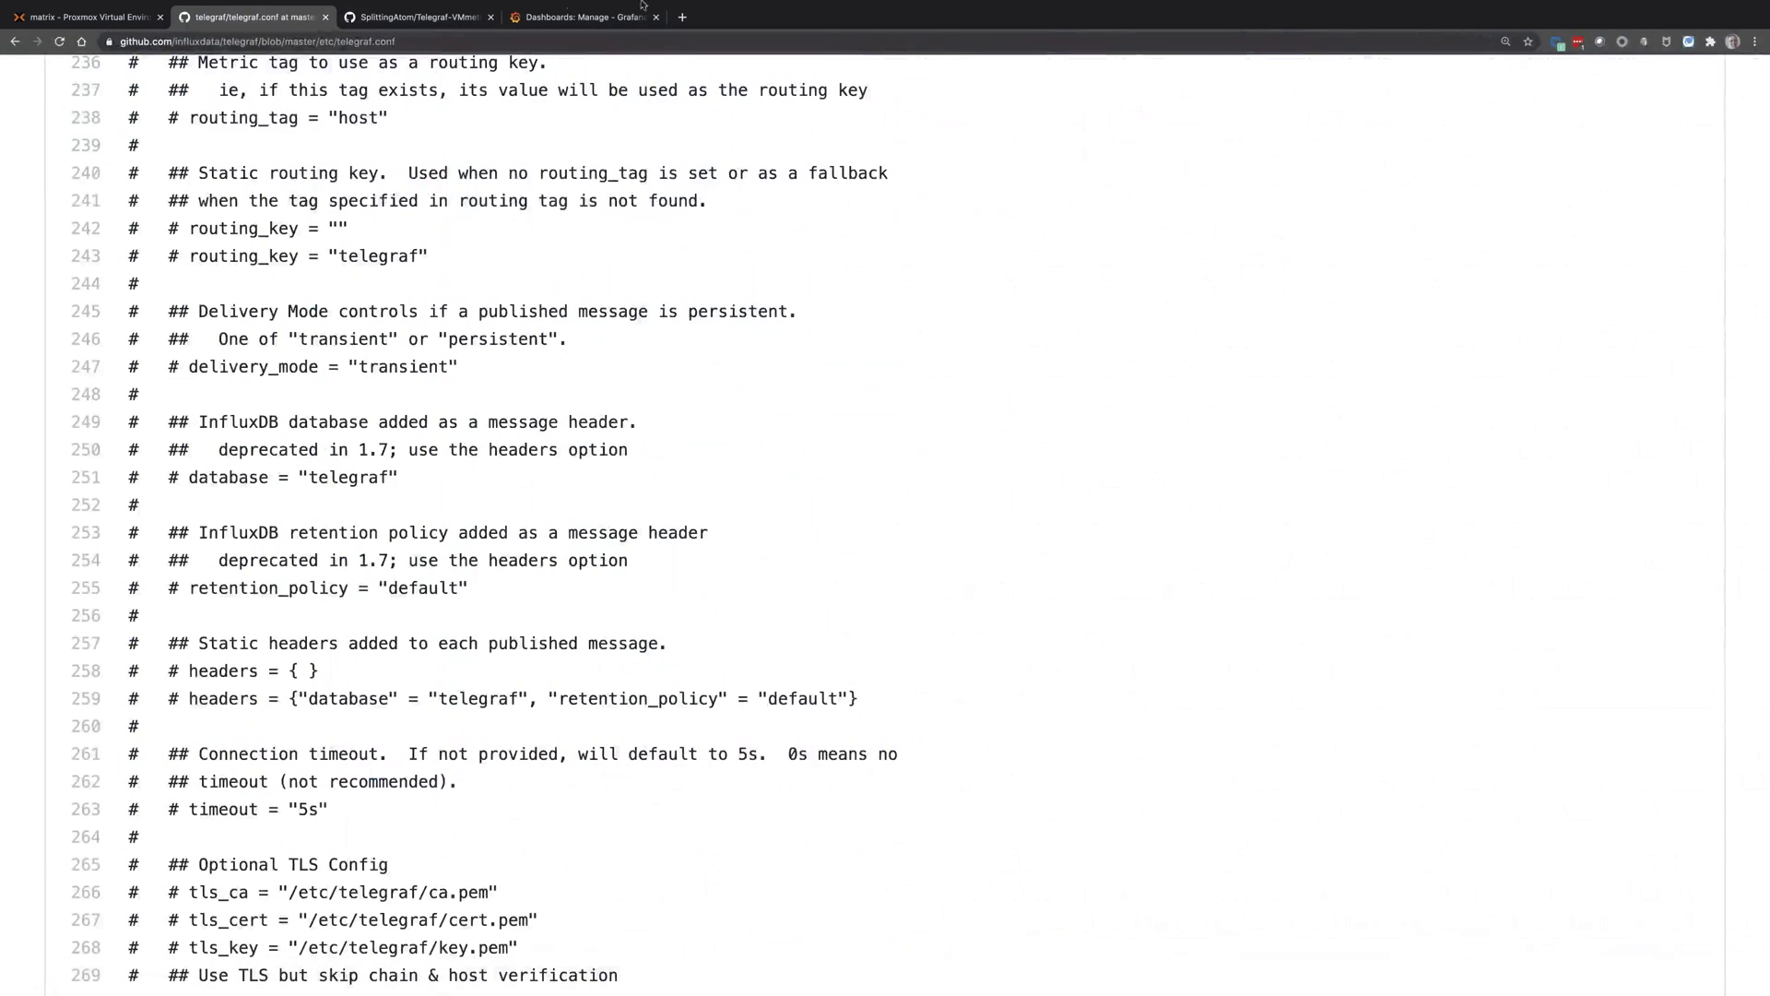
Copy the IP 192.168.1.216 from VM 501 (MONITORING)'s Proxmox summary, then return to VS Code
{"action": "left_click", "coordinate": [60, 17]}
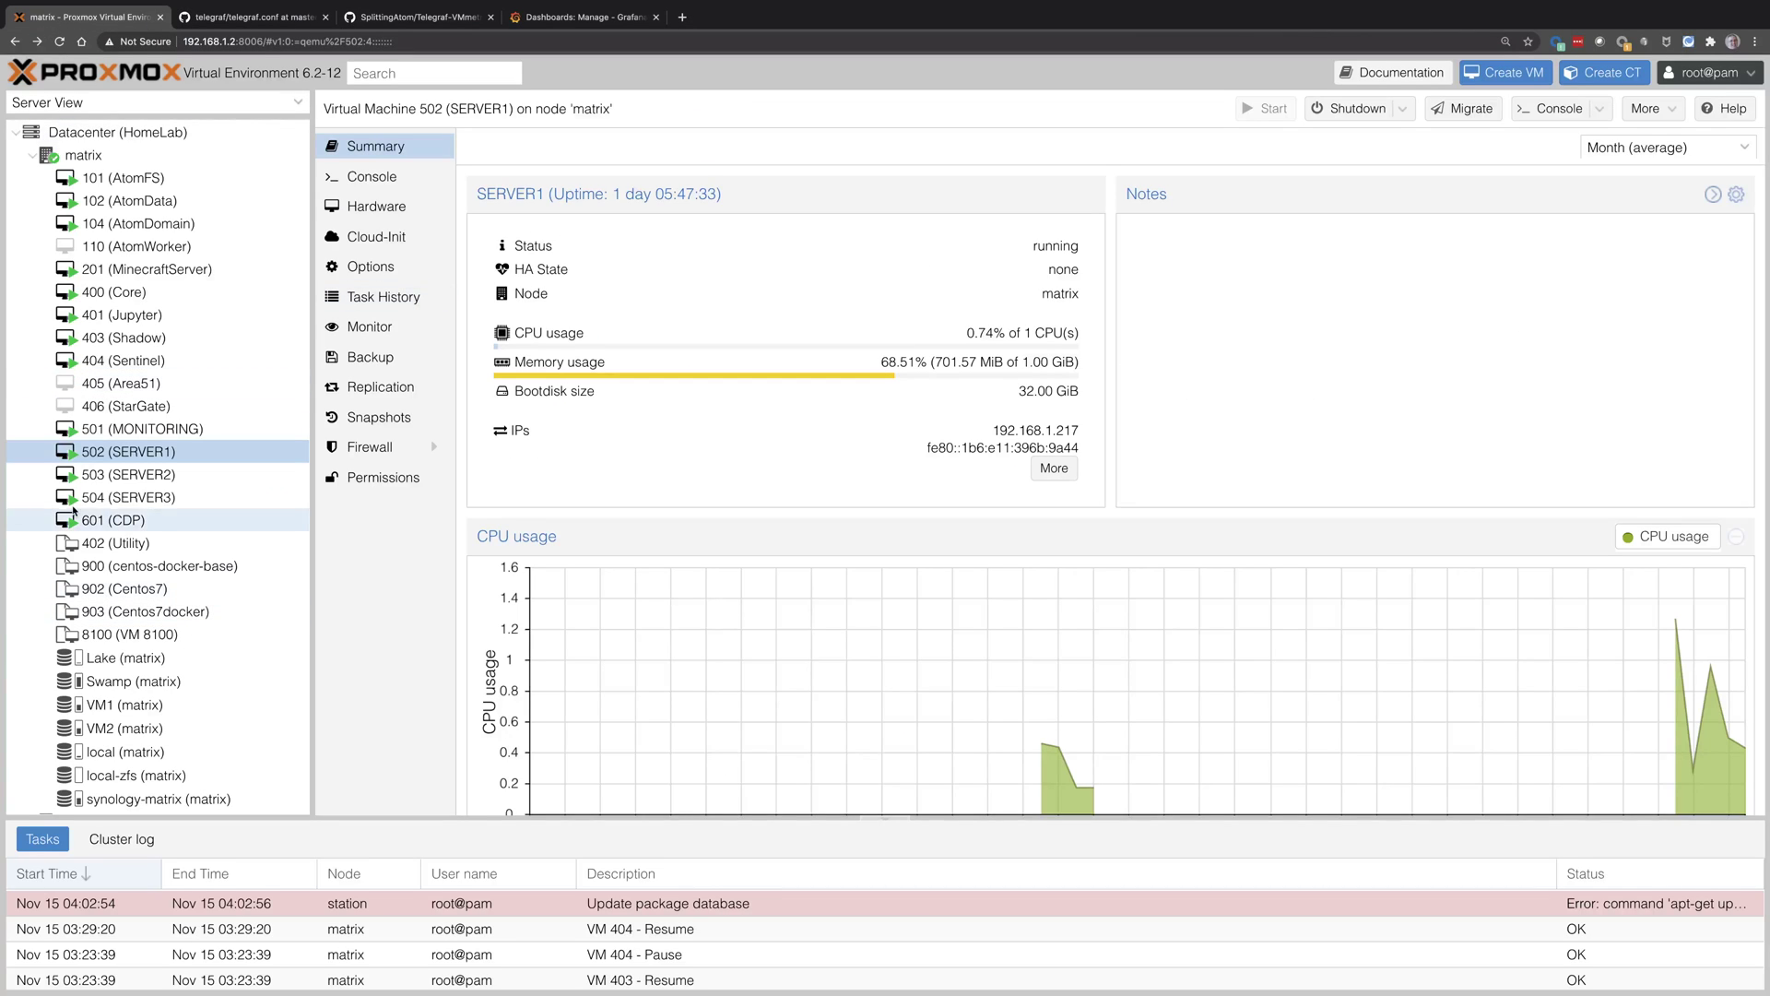
{"action": "left_click", "coordinate": [108, 431]}
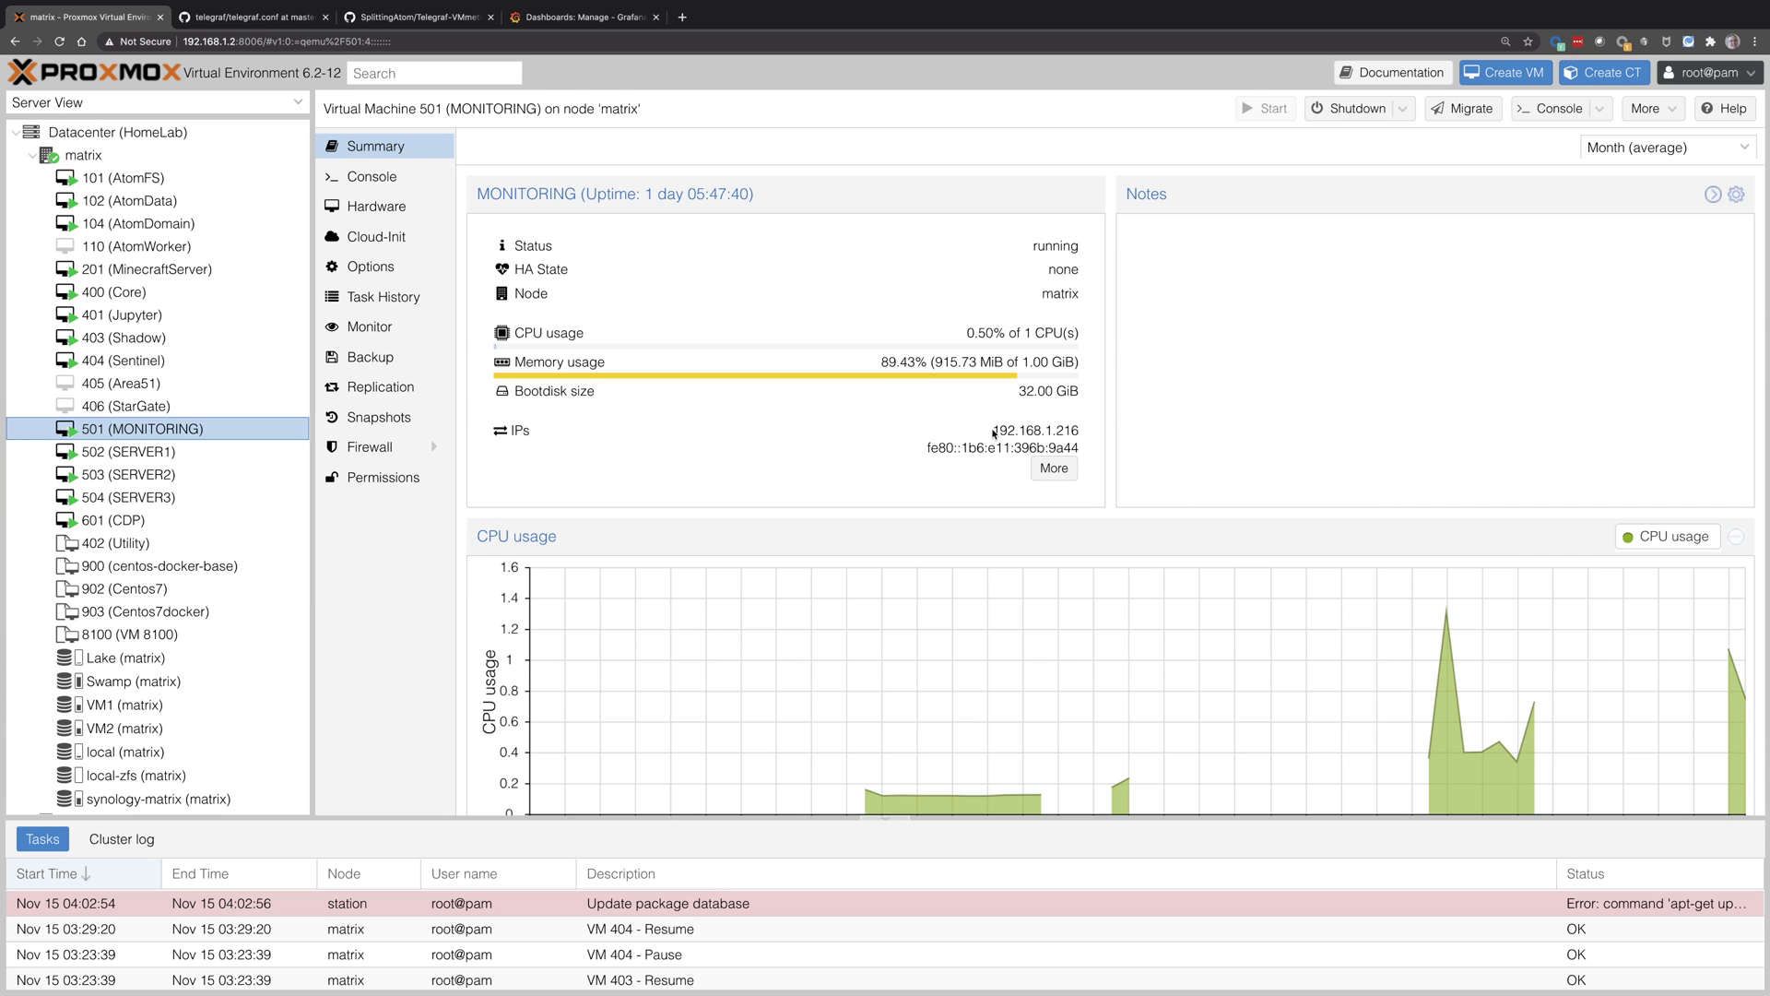
{"action": "left_click_drag", "start_coordinate": [992, 430], "coordinate": [1077, 439]}
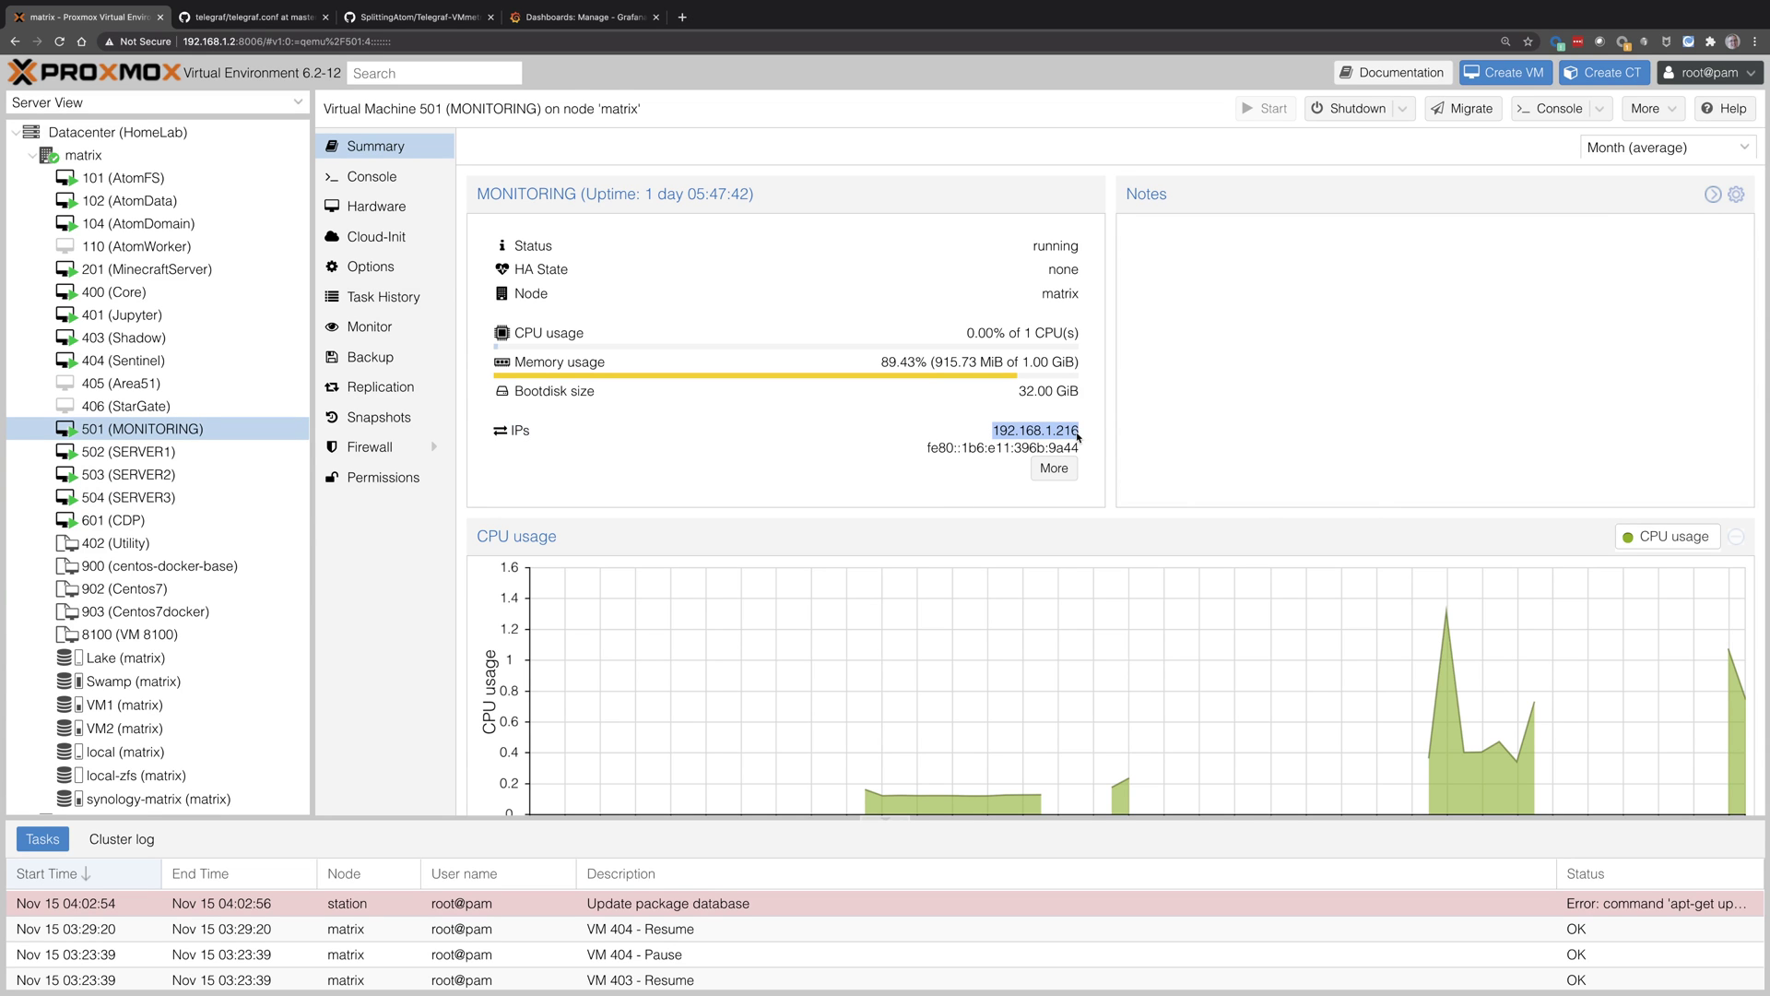
{"action": "right_click", "coordinate": [1077, 436]}
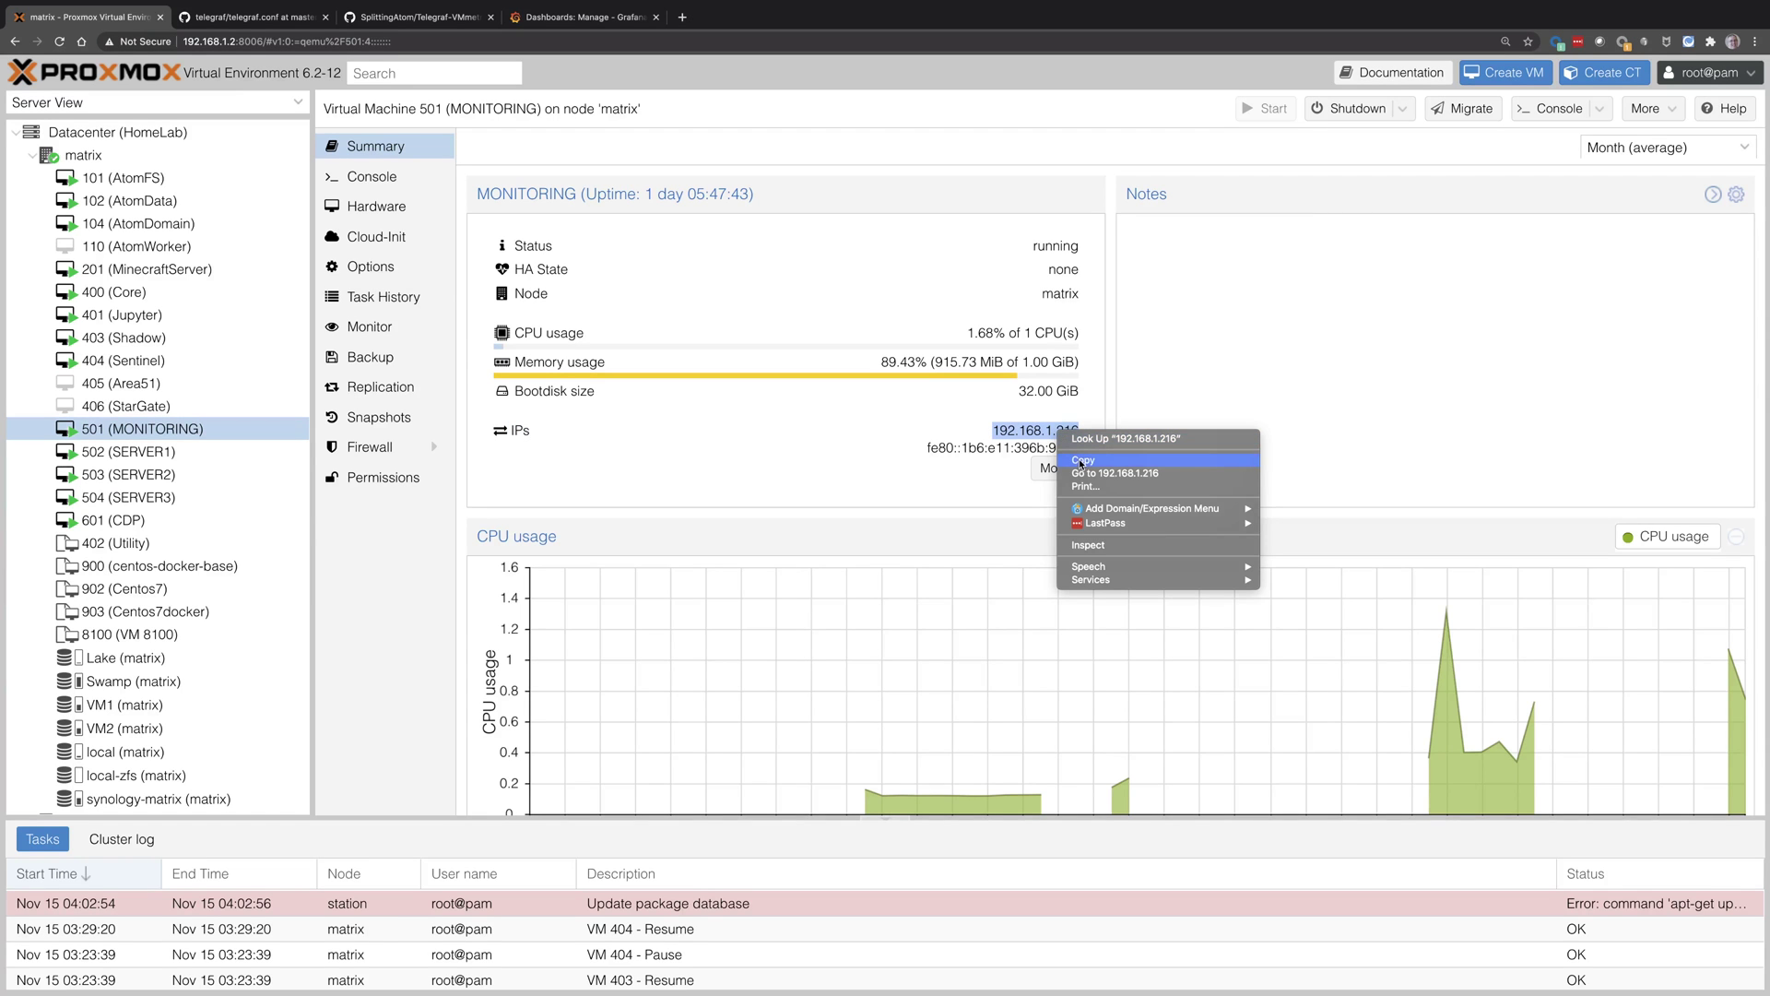
{"action": "left_click", "coordinate": [1079, 461]}
{"action": "key", "text": "super+Tab"}
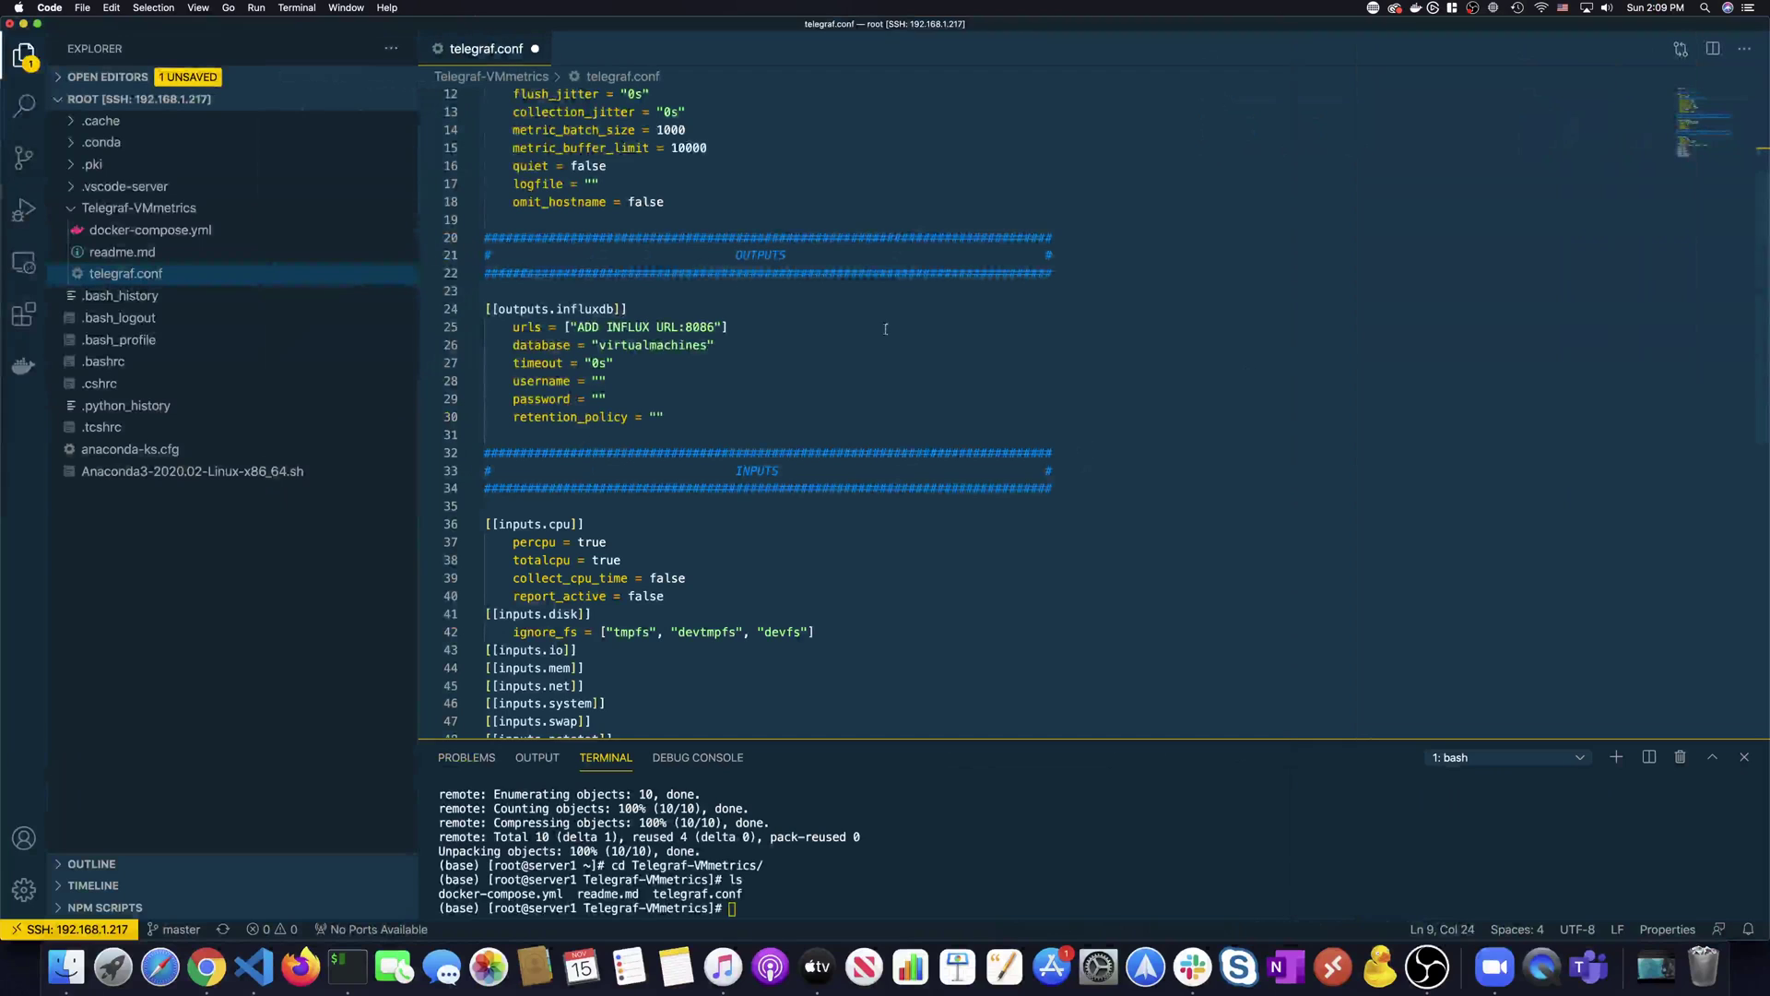
{"action": "left_click_drag", "start_coordinate": [576, 328], "coordinate": [681, 327]}
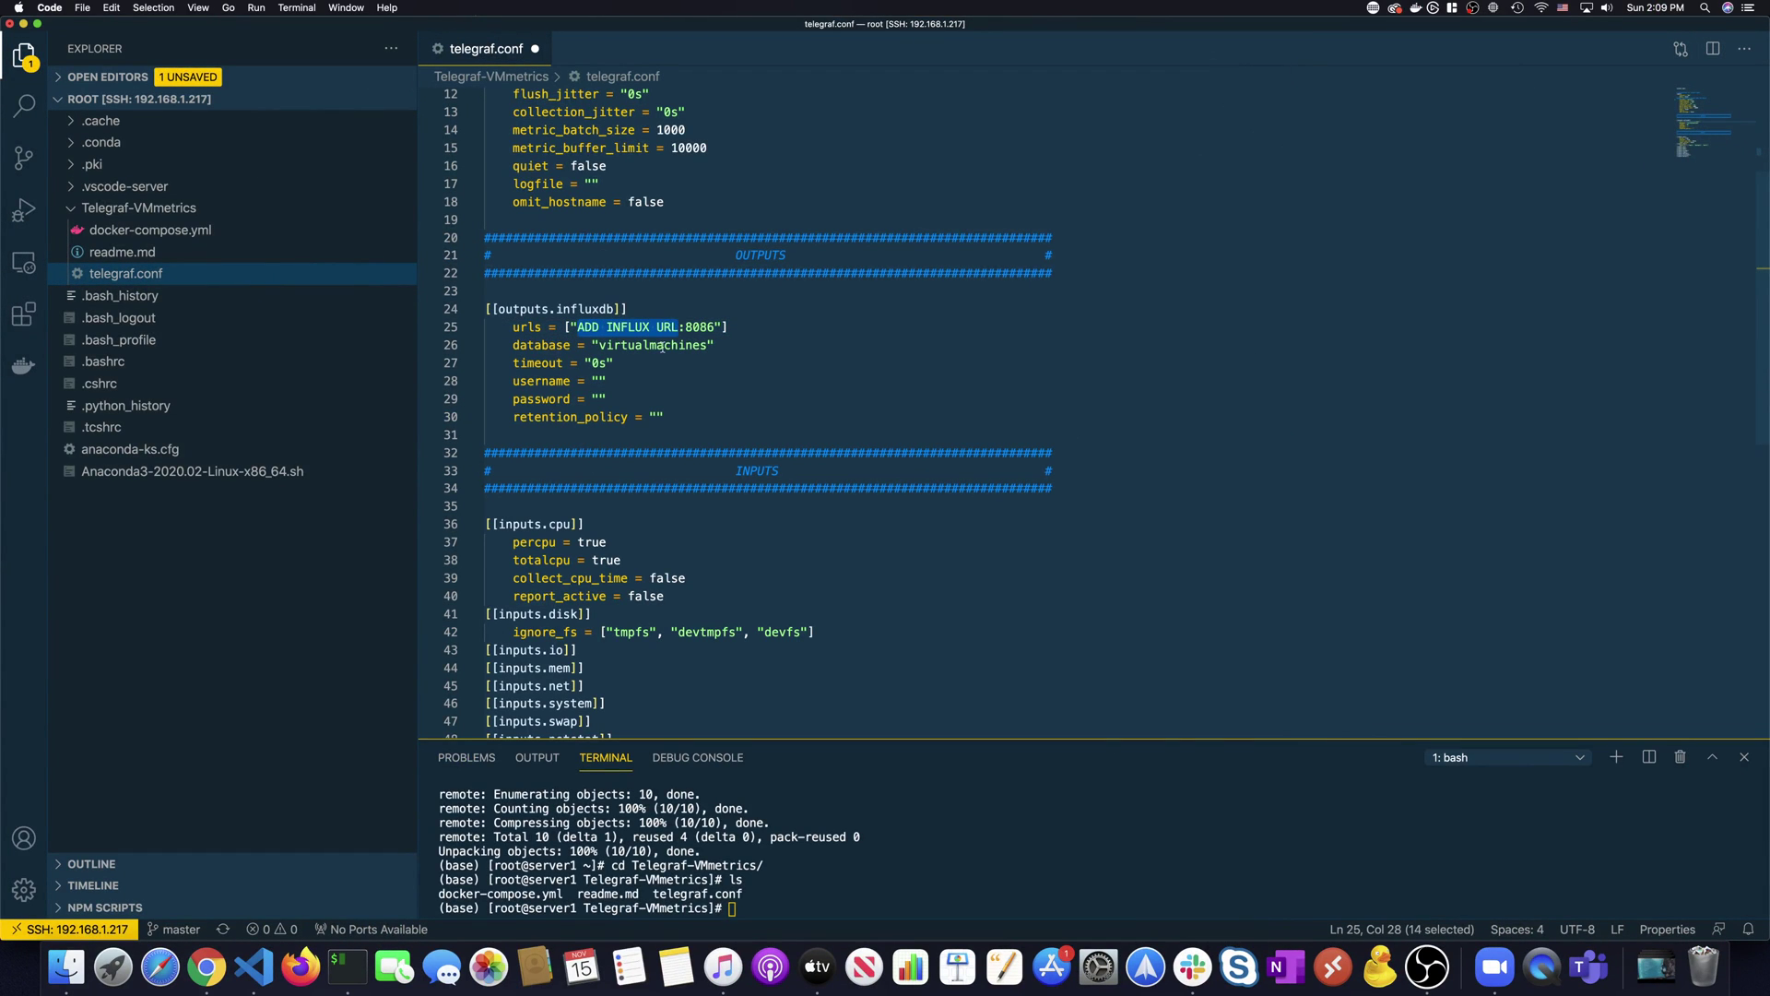
{"action": "type", "text": "http:/"}
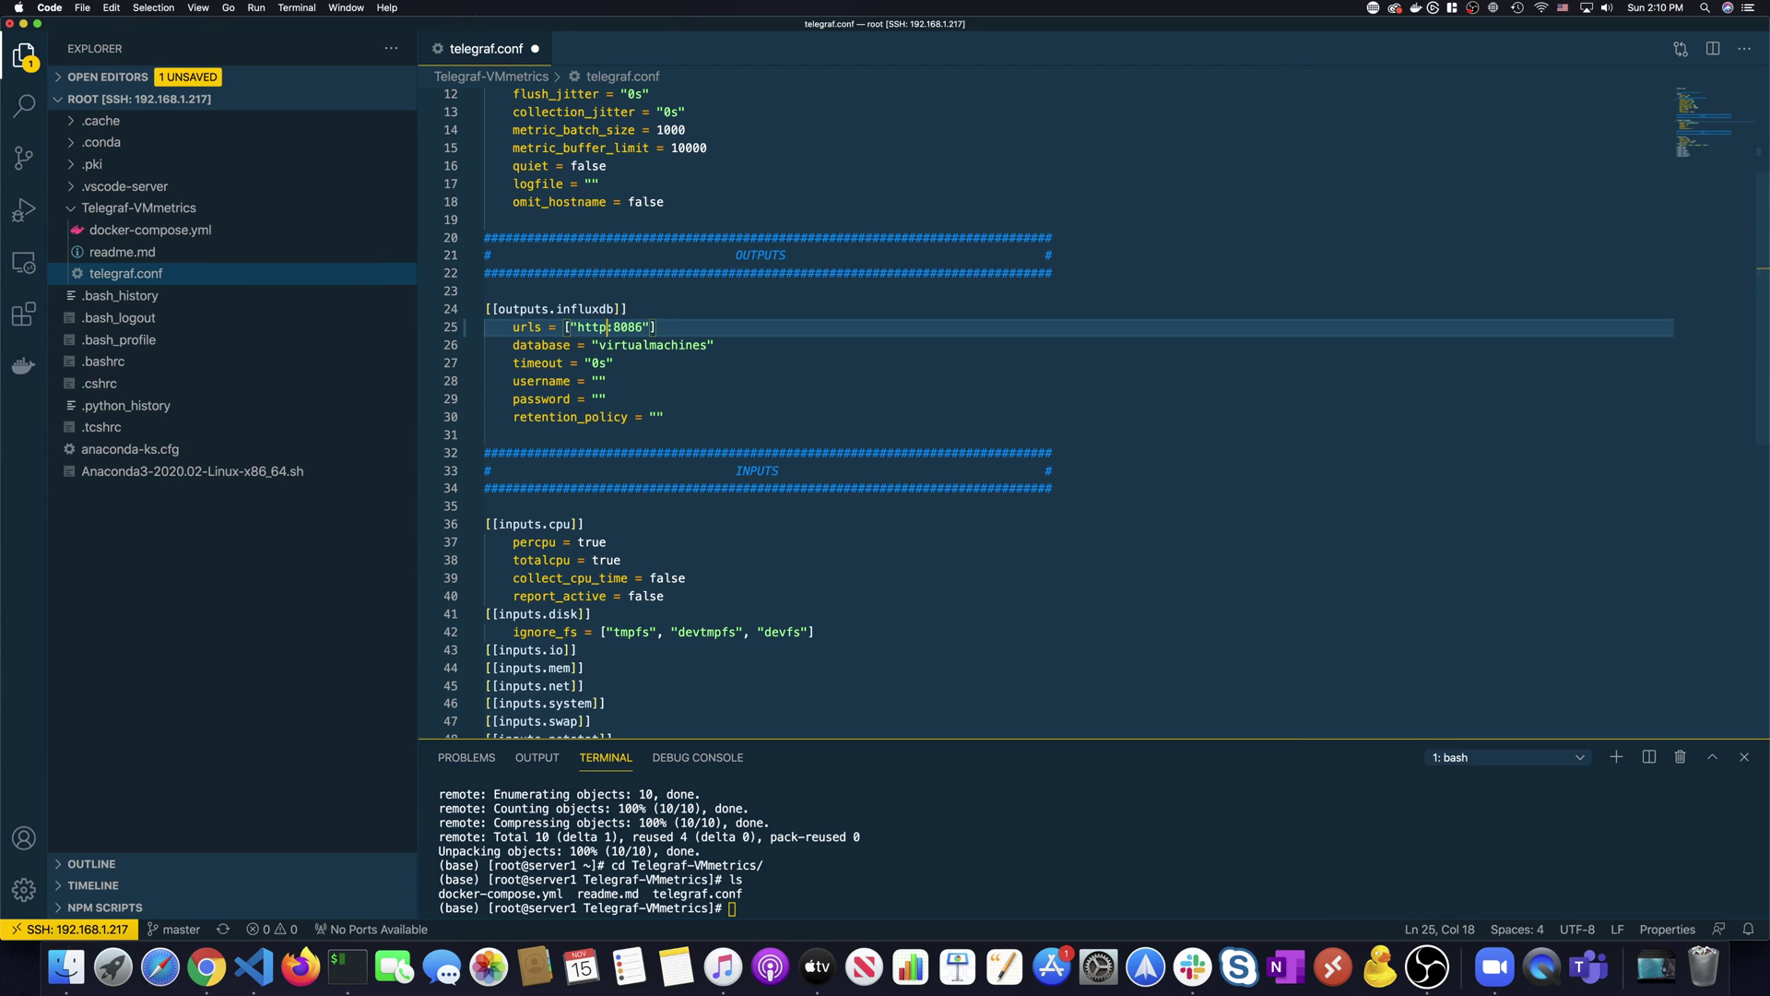
{"action": "type", "text": "/"}
{"action": "key", "text": "super+v"}
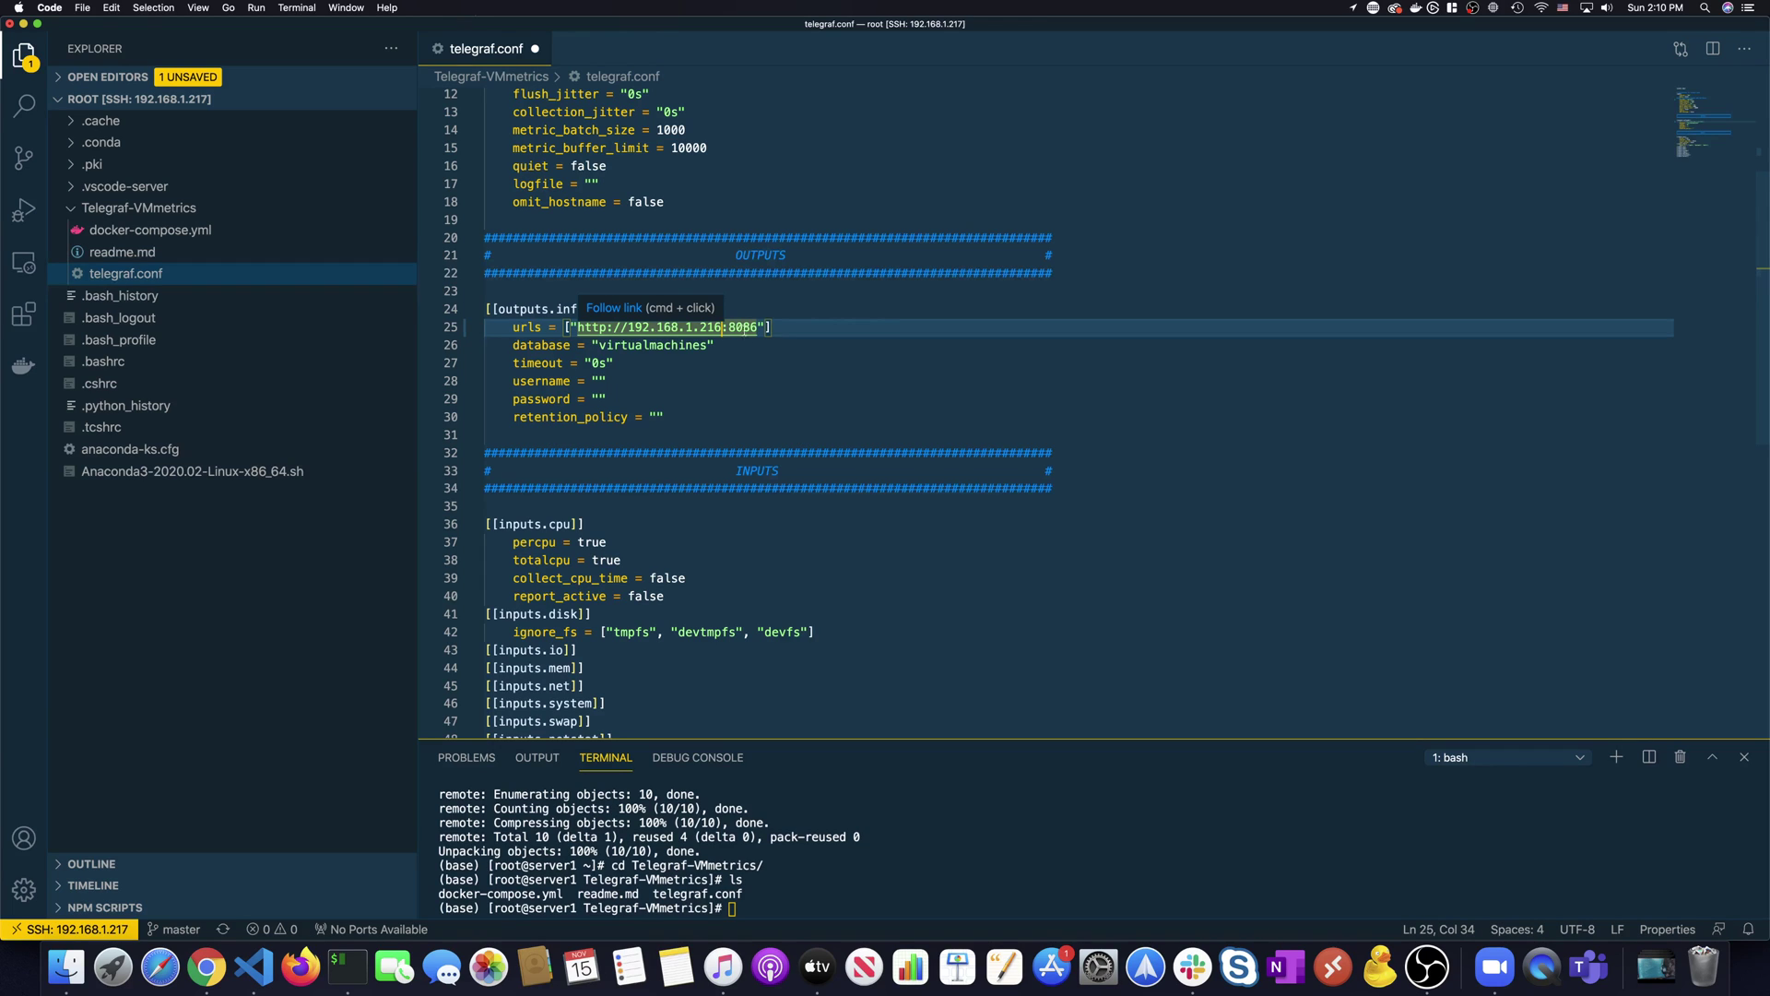
{"action": "left_click", "coordinate": [751, 372]}
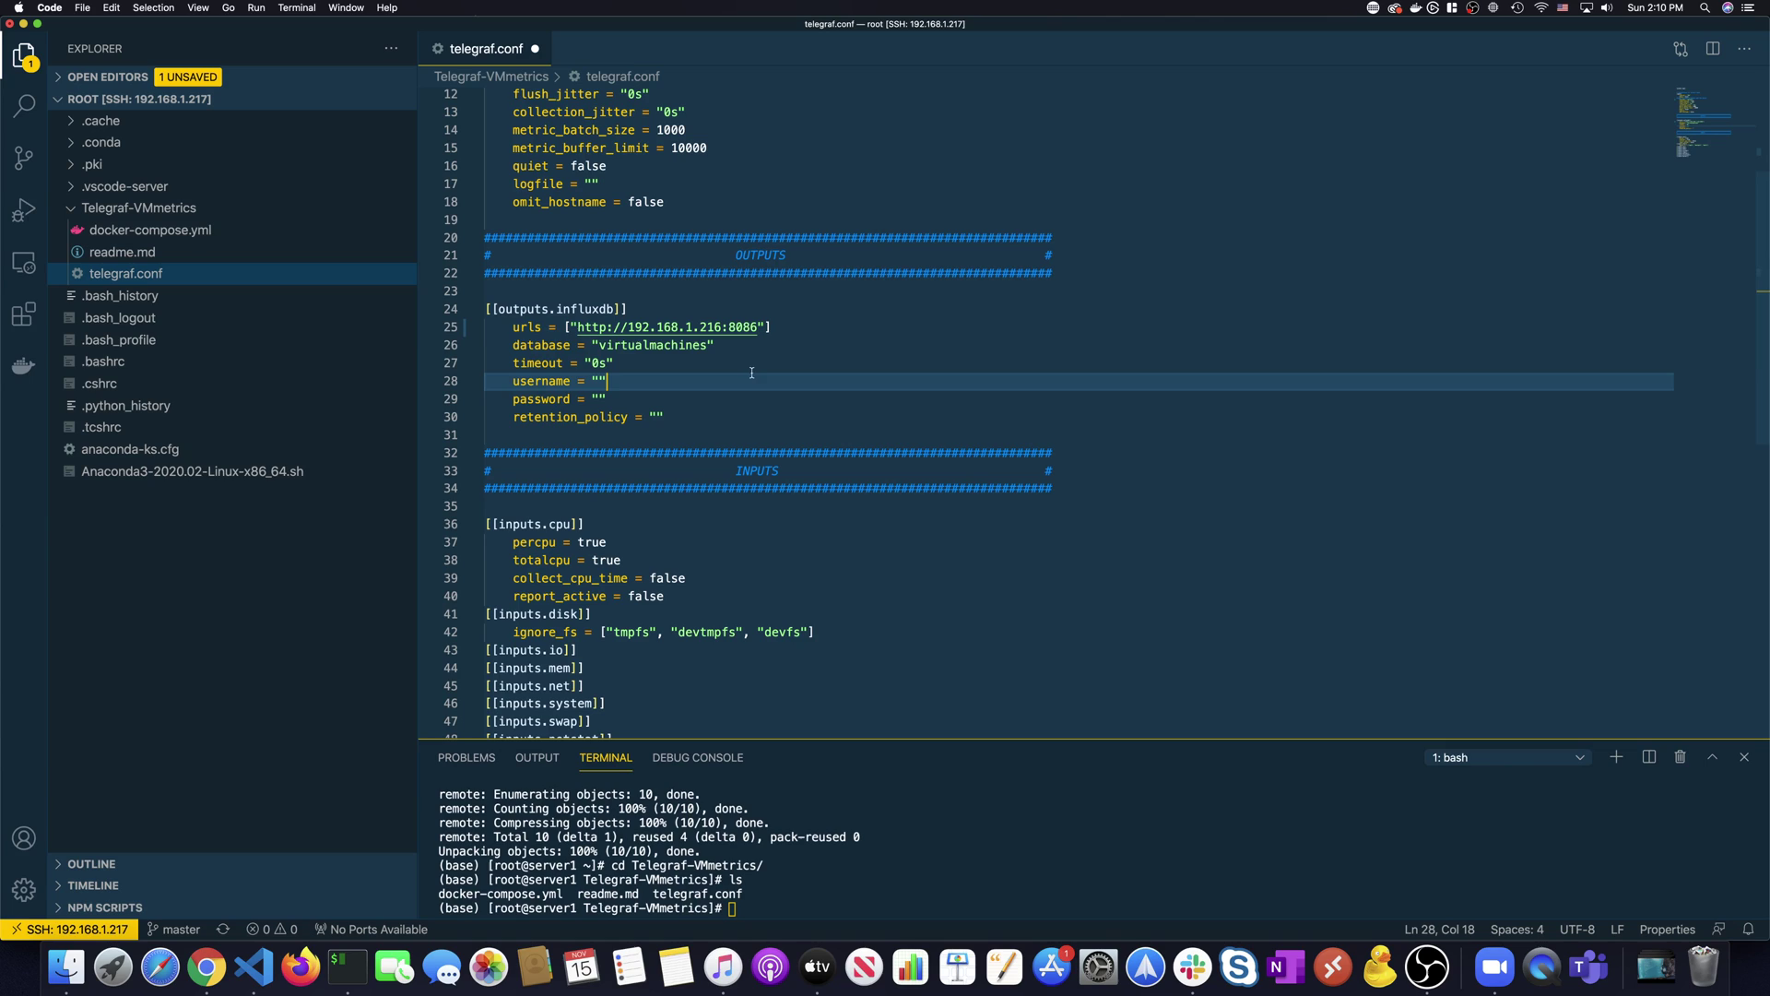
{"action": "left_click", "coordinate": [625, 344]}
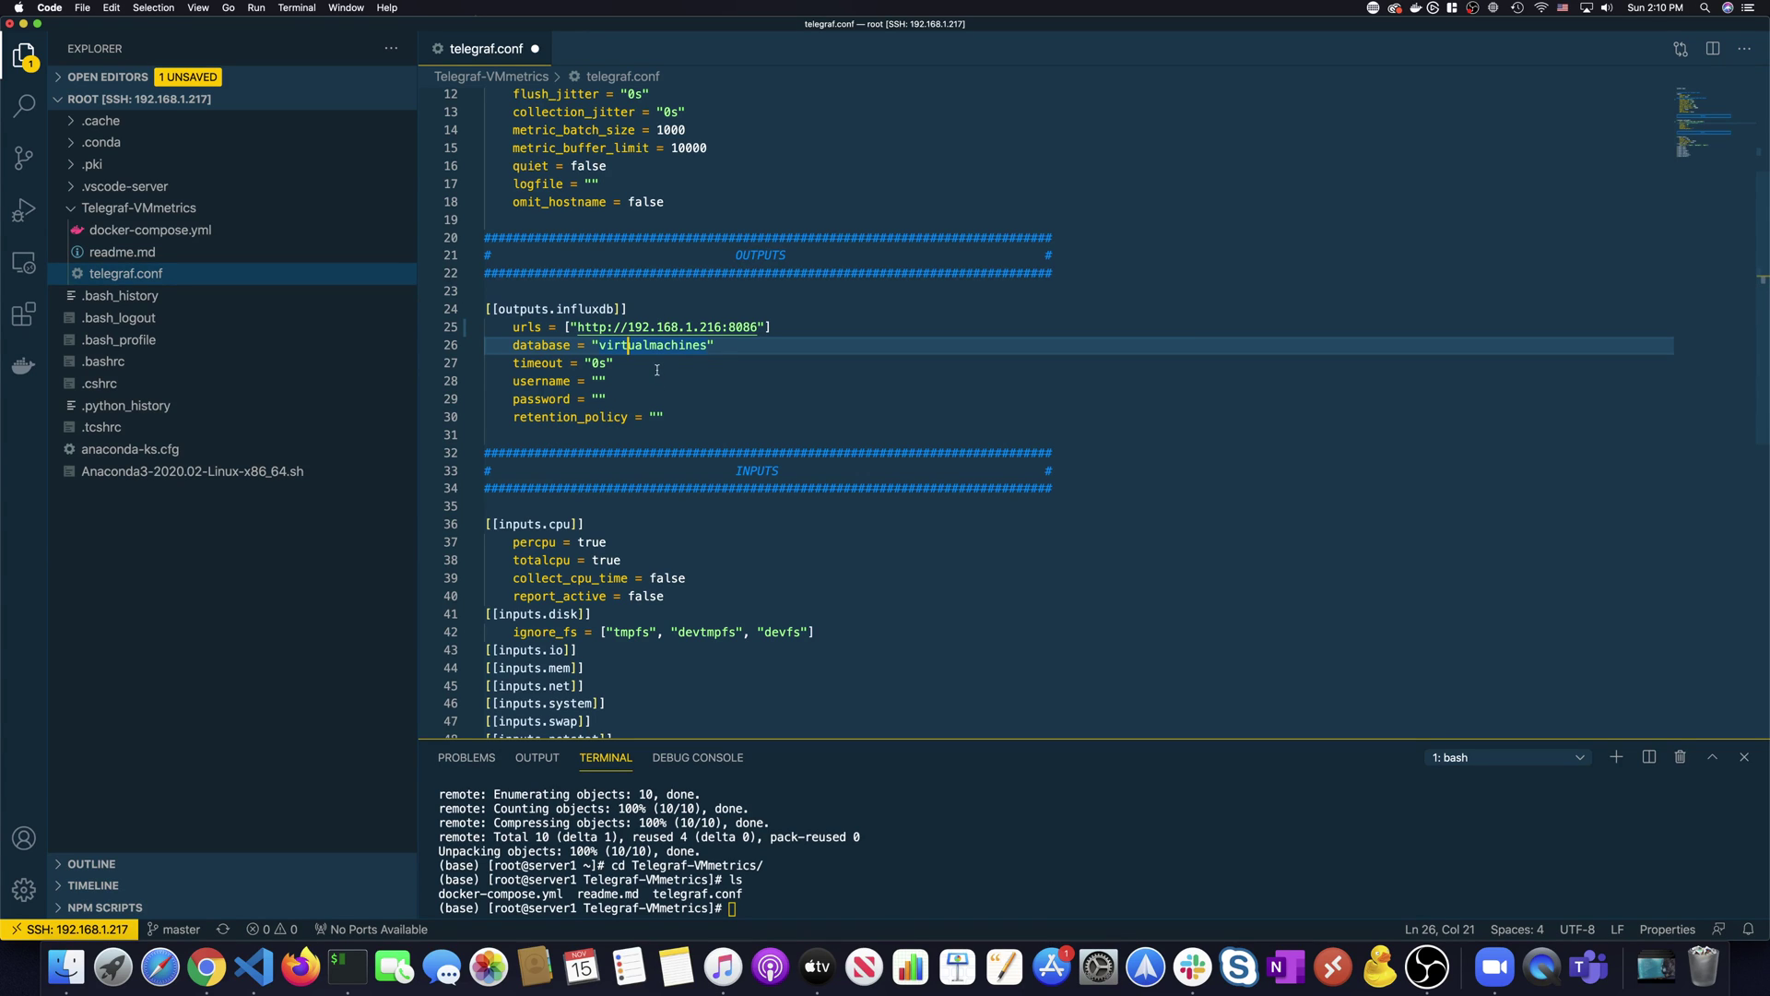
{"action": "scroll", "coordinate": [657, 370], "scroll_direction": "down", "scroll_amount": 1}
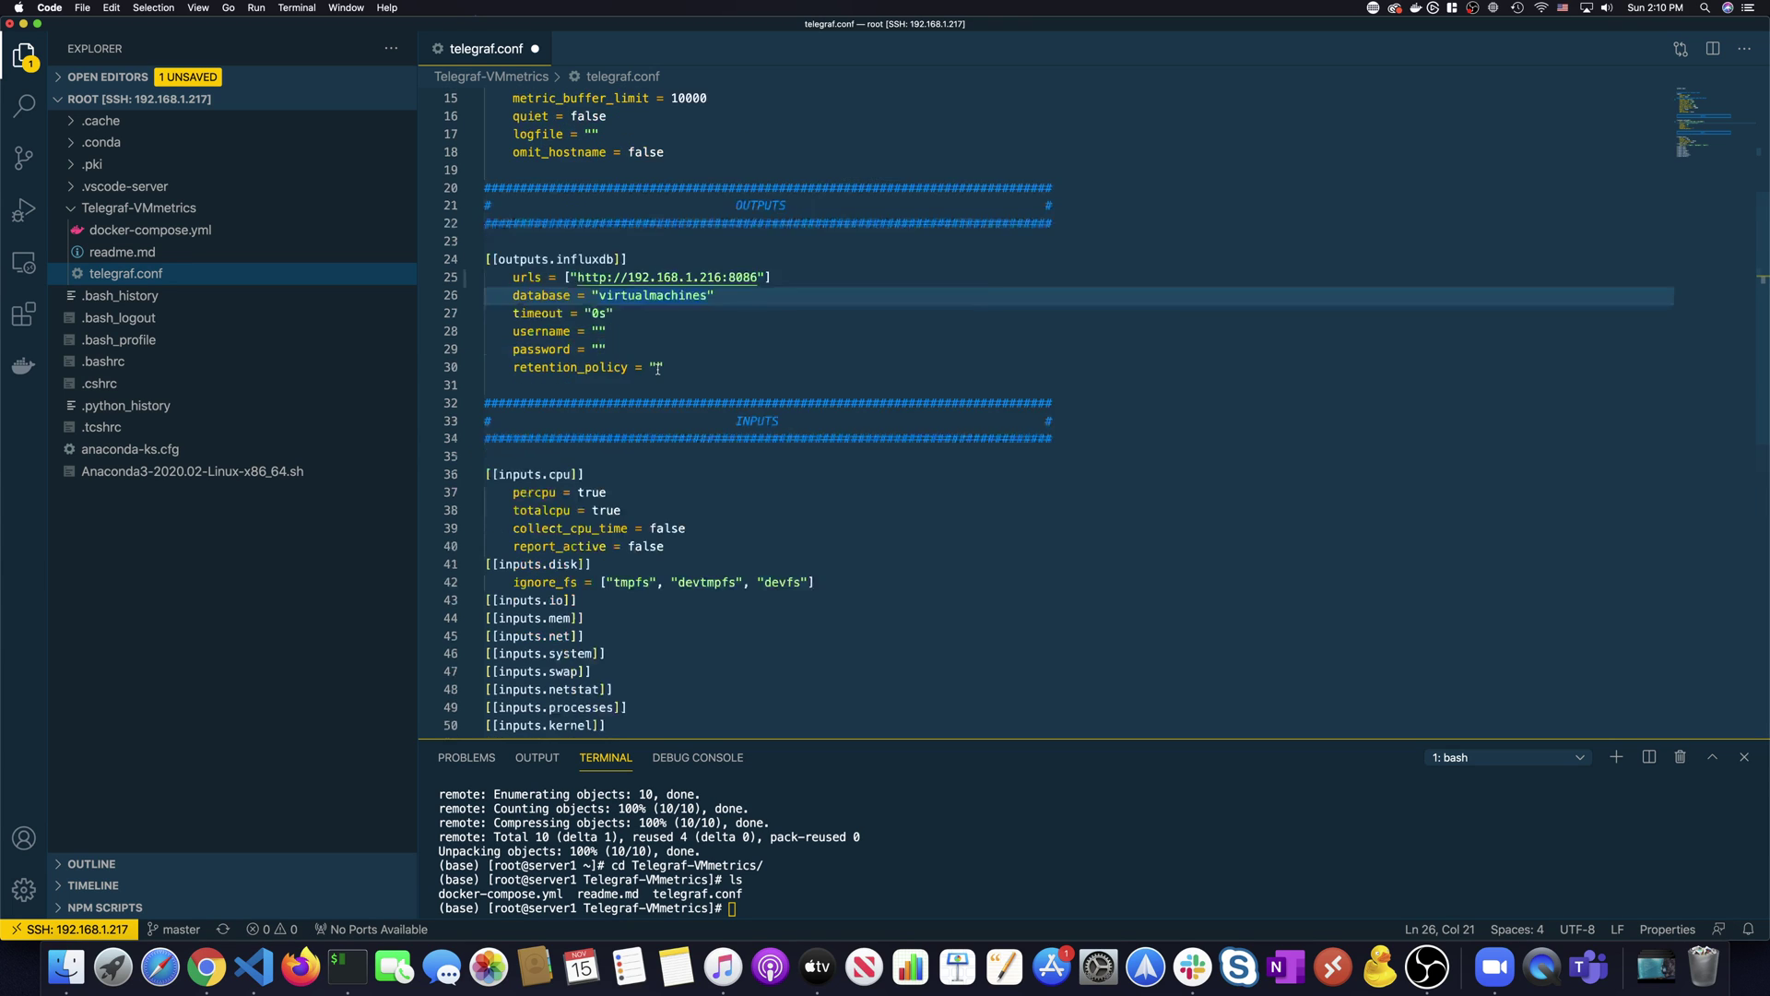
{"action": "scroll", "coordinate": [658, 369], "scroll_direction": "down", "scroll_amount": 1}
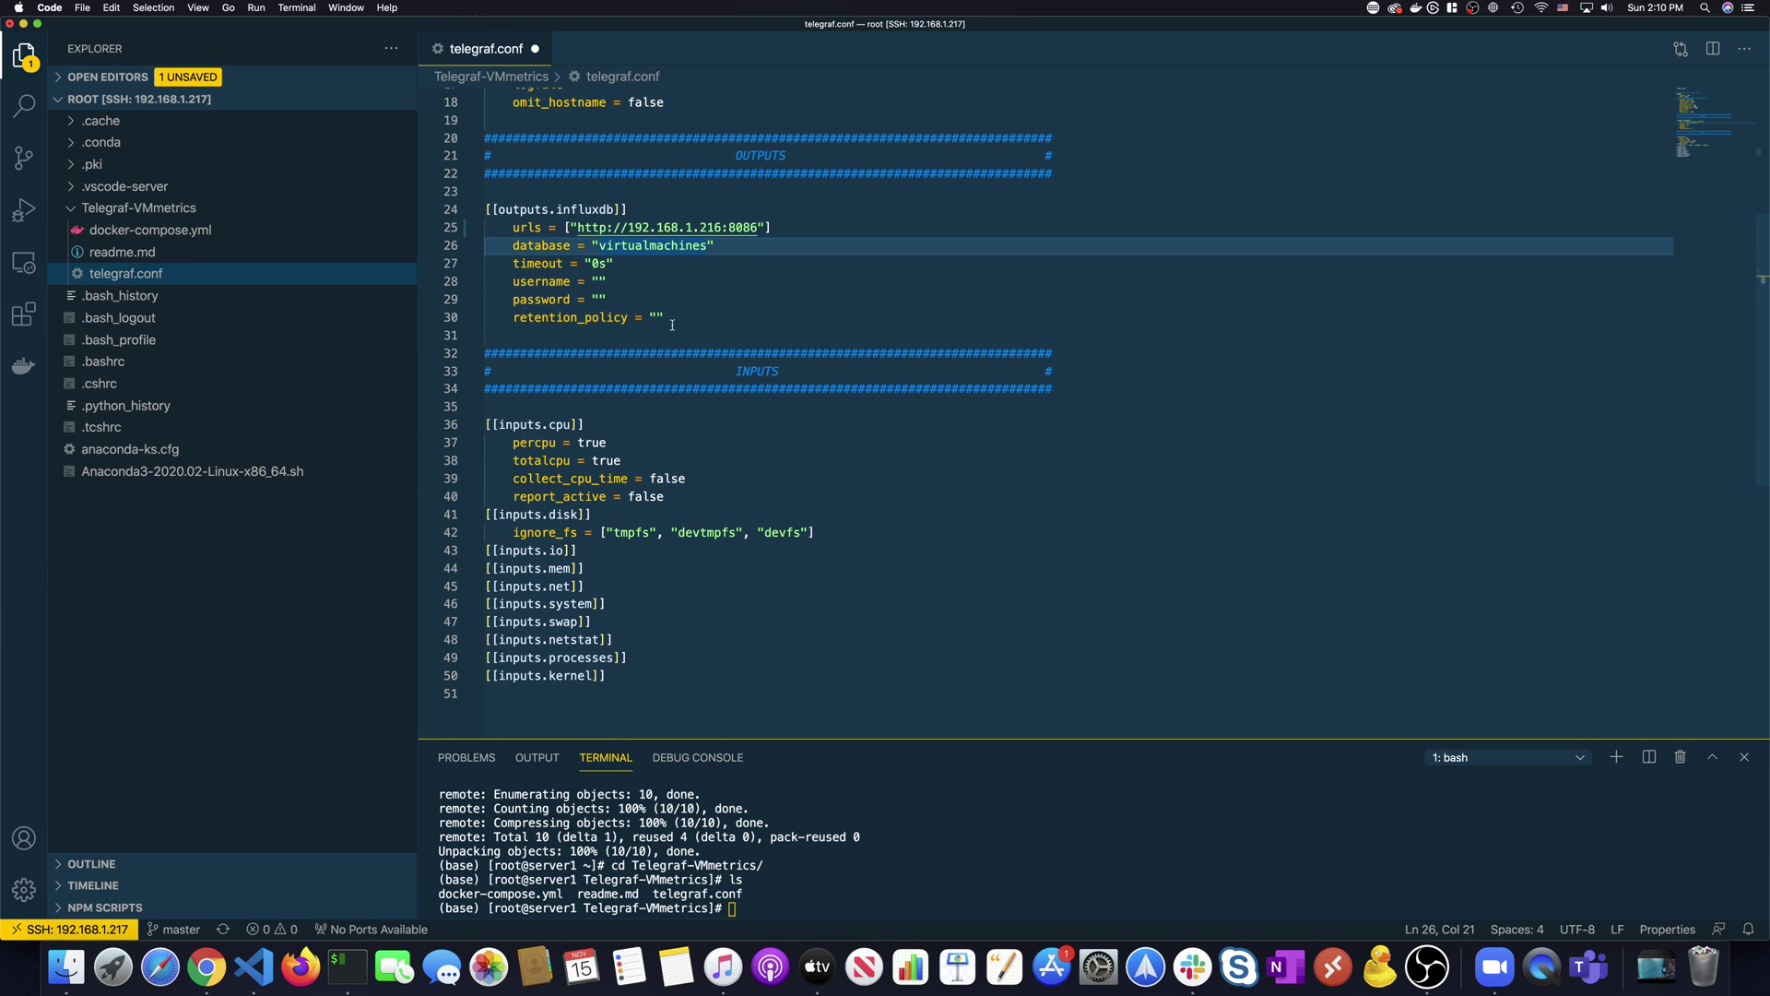
{"action": "scroll", "coordinate": [777, 402], "scroll_direction": "down", "scroll_amount": 2}
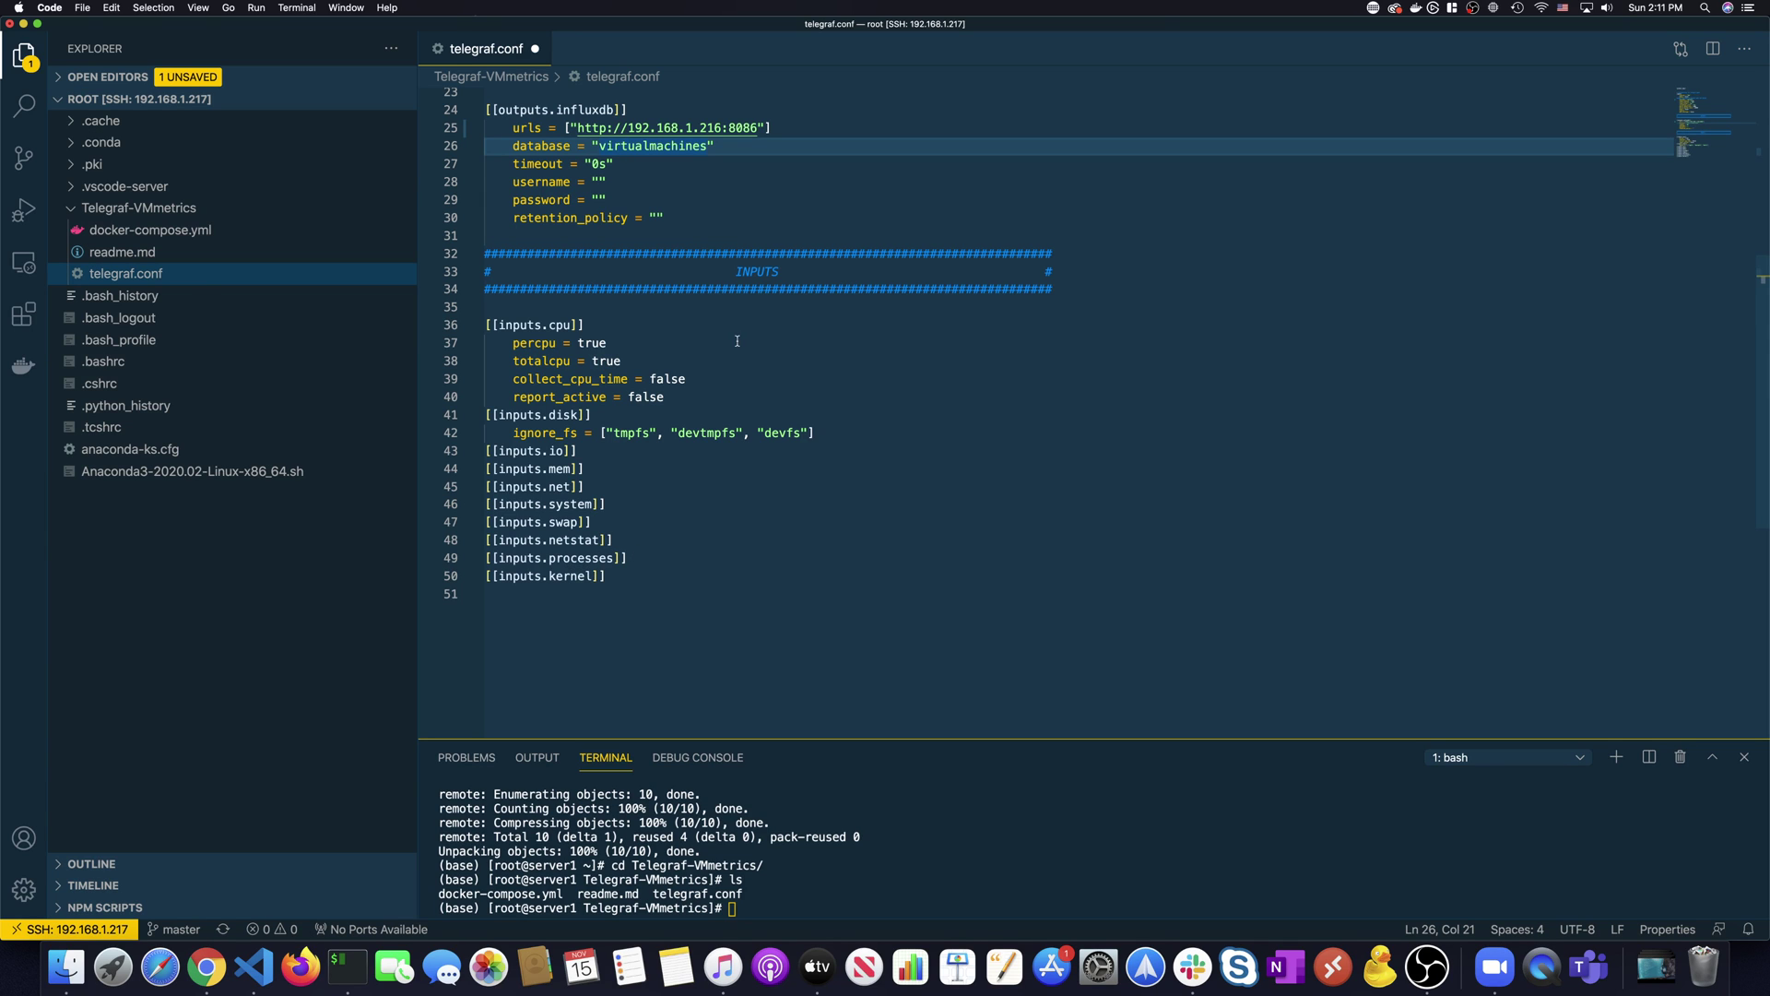
{"action": "scroll", "coordinate": [687, 306], "scroll_direction": "up", "scroll_amount": 7}
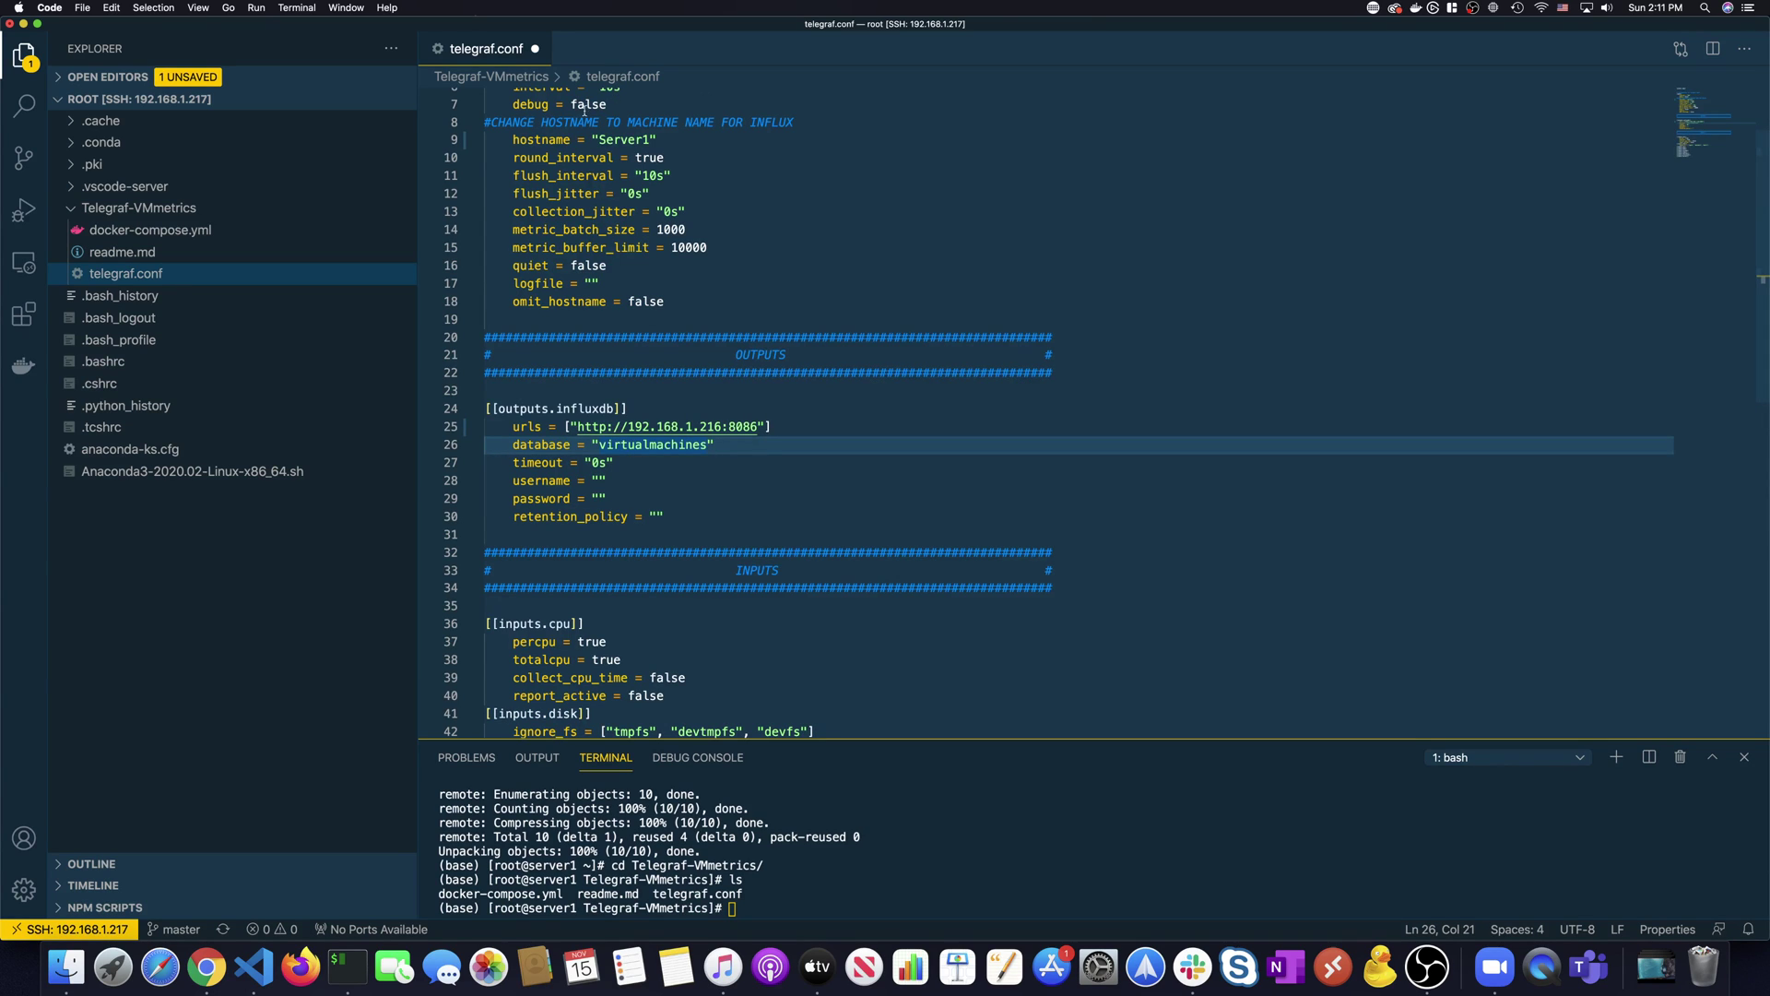
Save the edited telegraf.conf from the File menu
{"action": "left_click", "coordinate": [50, 8]}
{"action": "mouse_move", "coordinate": [74, 9]}
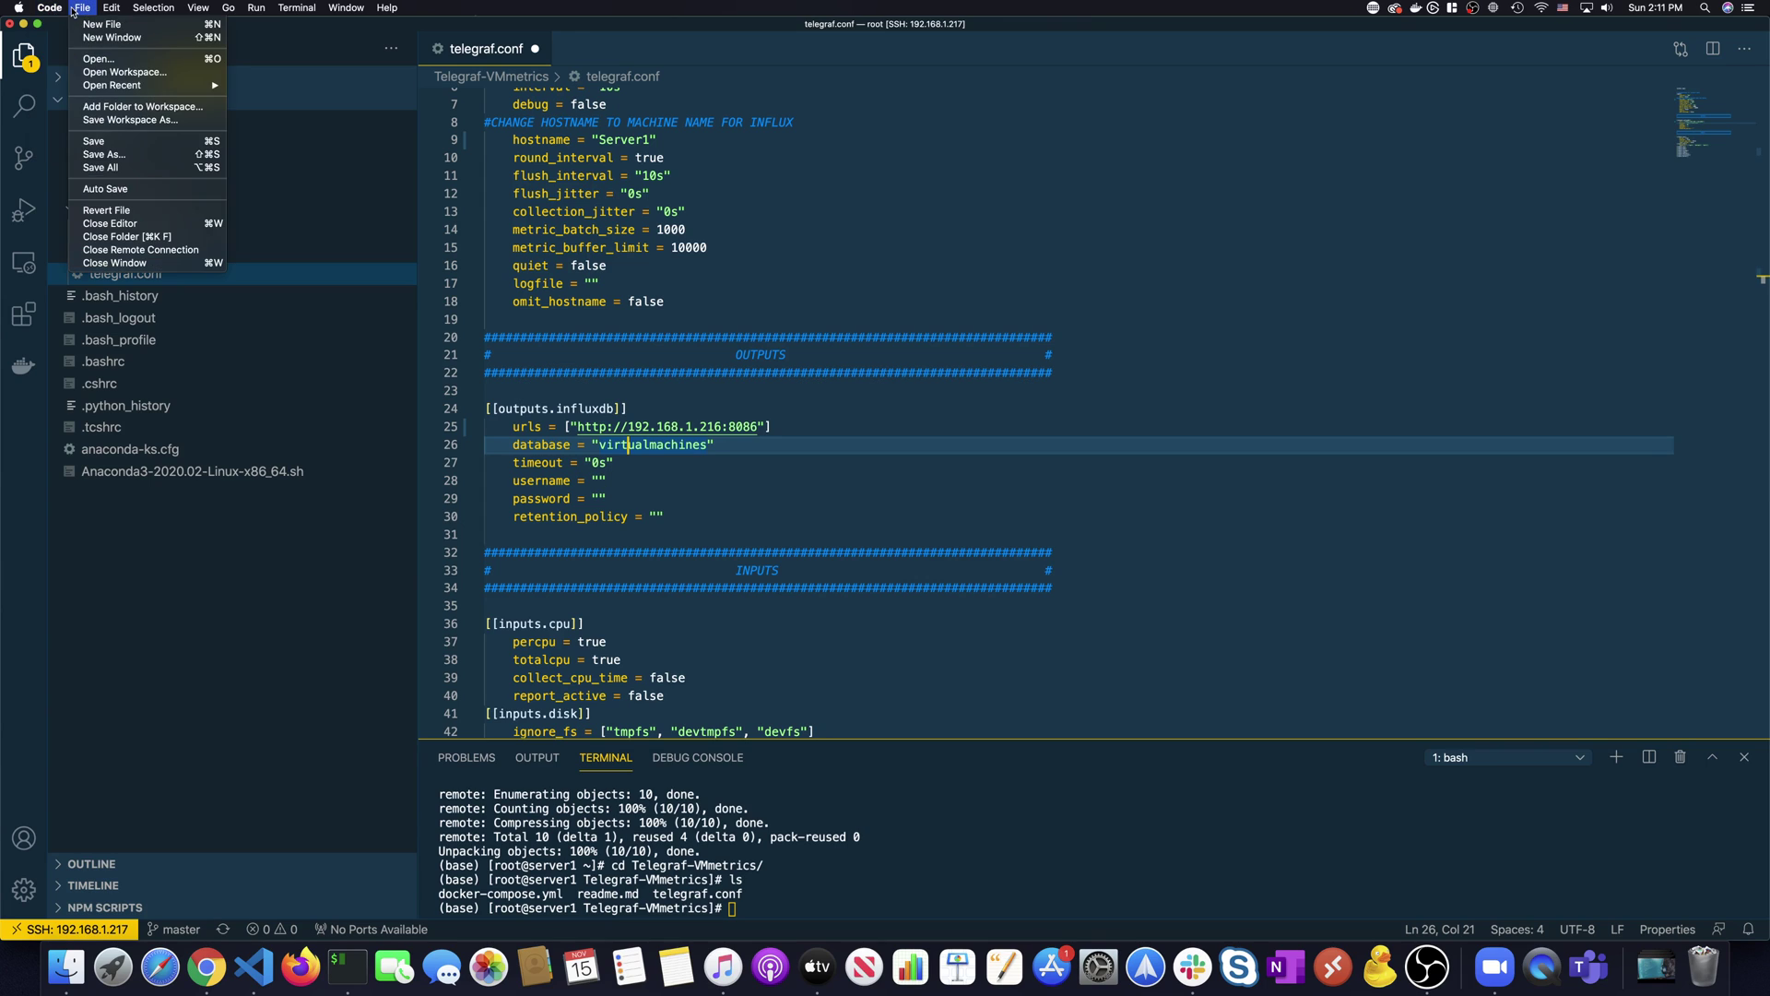
{"action": "left_click", "coordinate": [89, 142]}
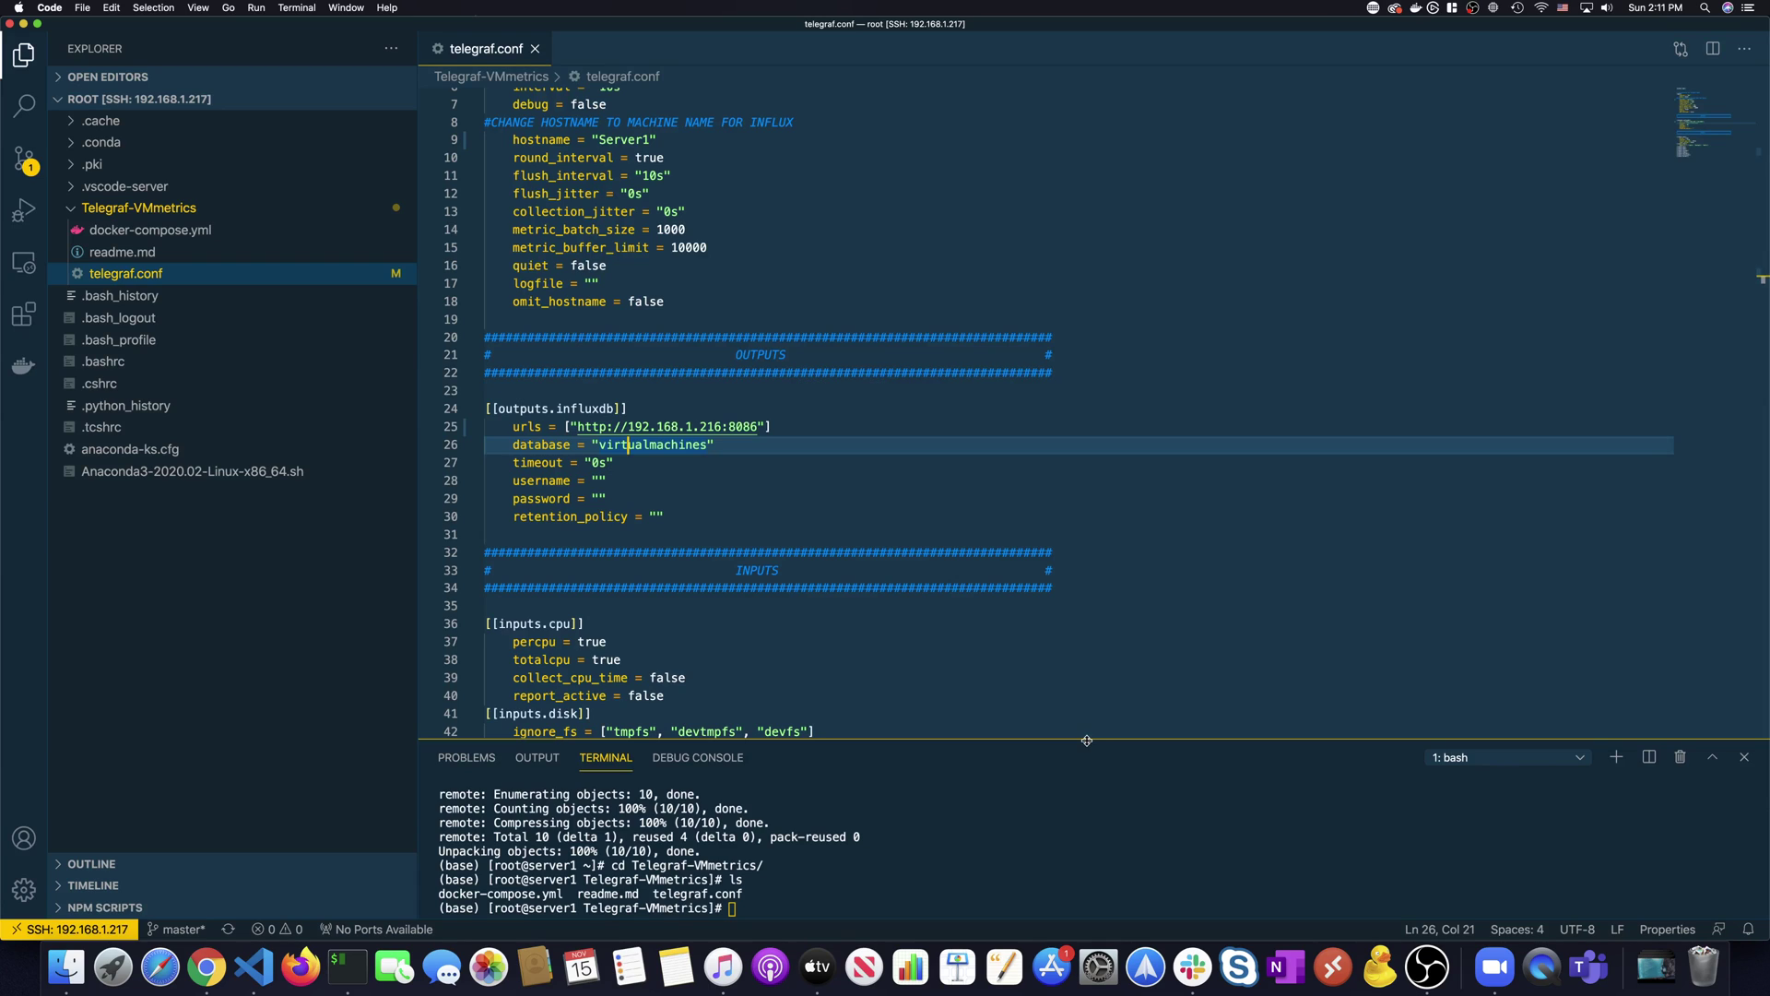
Run docker-compose up -d in the enlarged terminal to start the Telegraf container
{"action": "left_click_drag", "start_coordinate": [1088, 739], "coordinate": [1063, 282]}
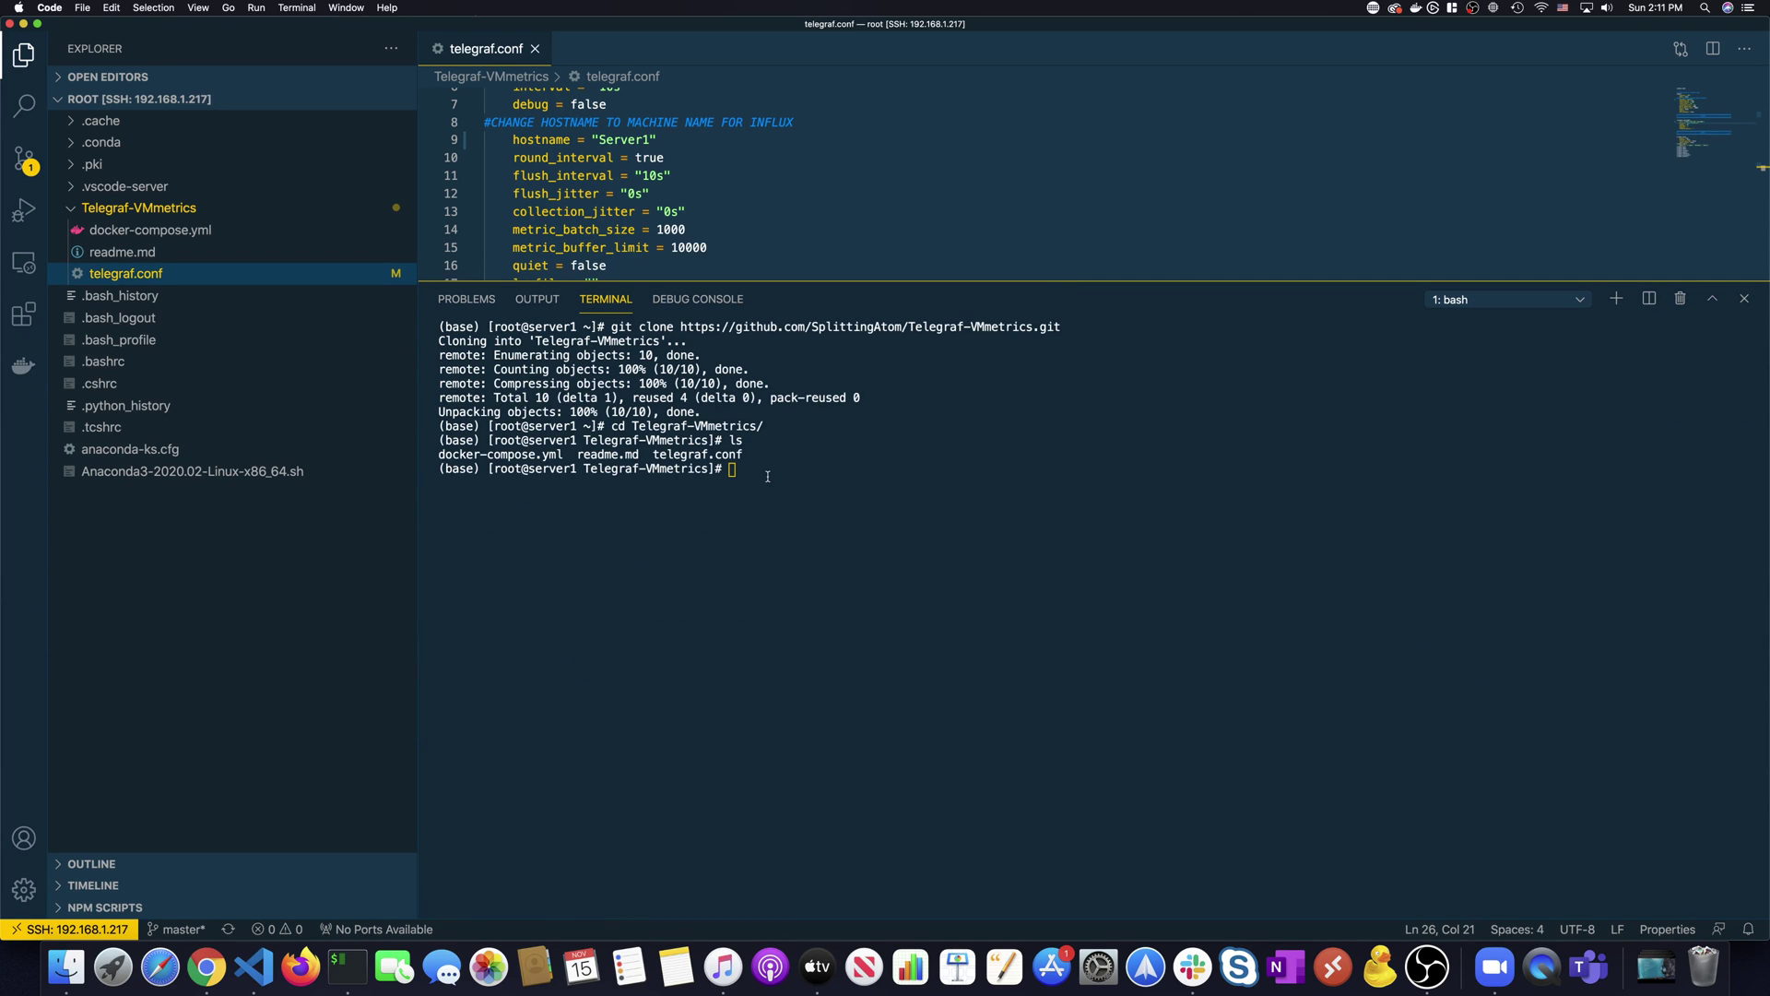
{"action": "type", "text": "docker"}
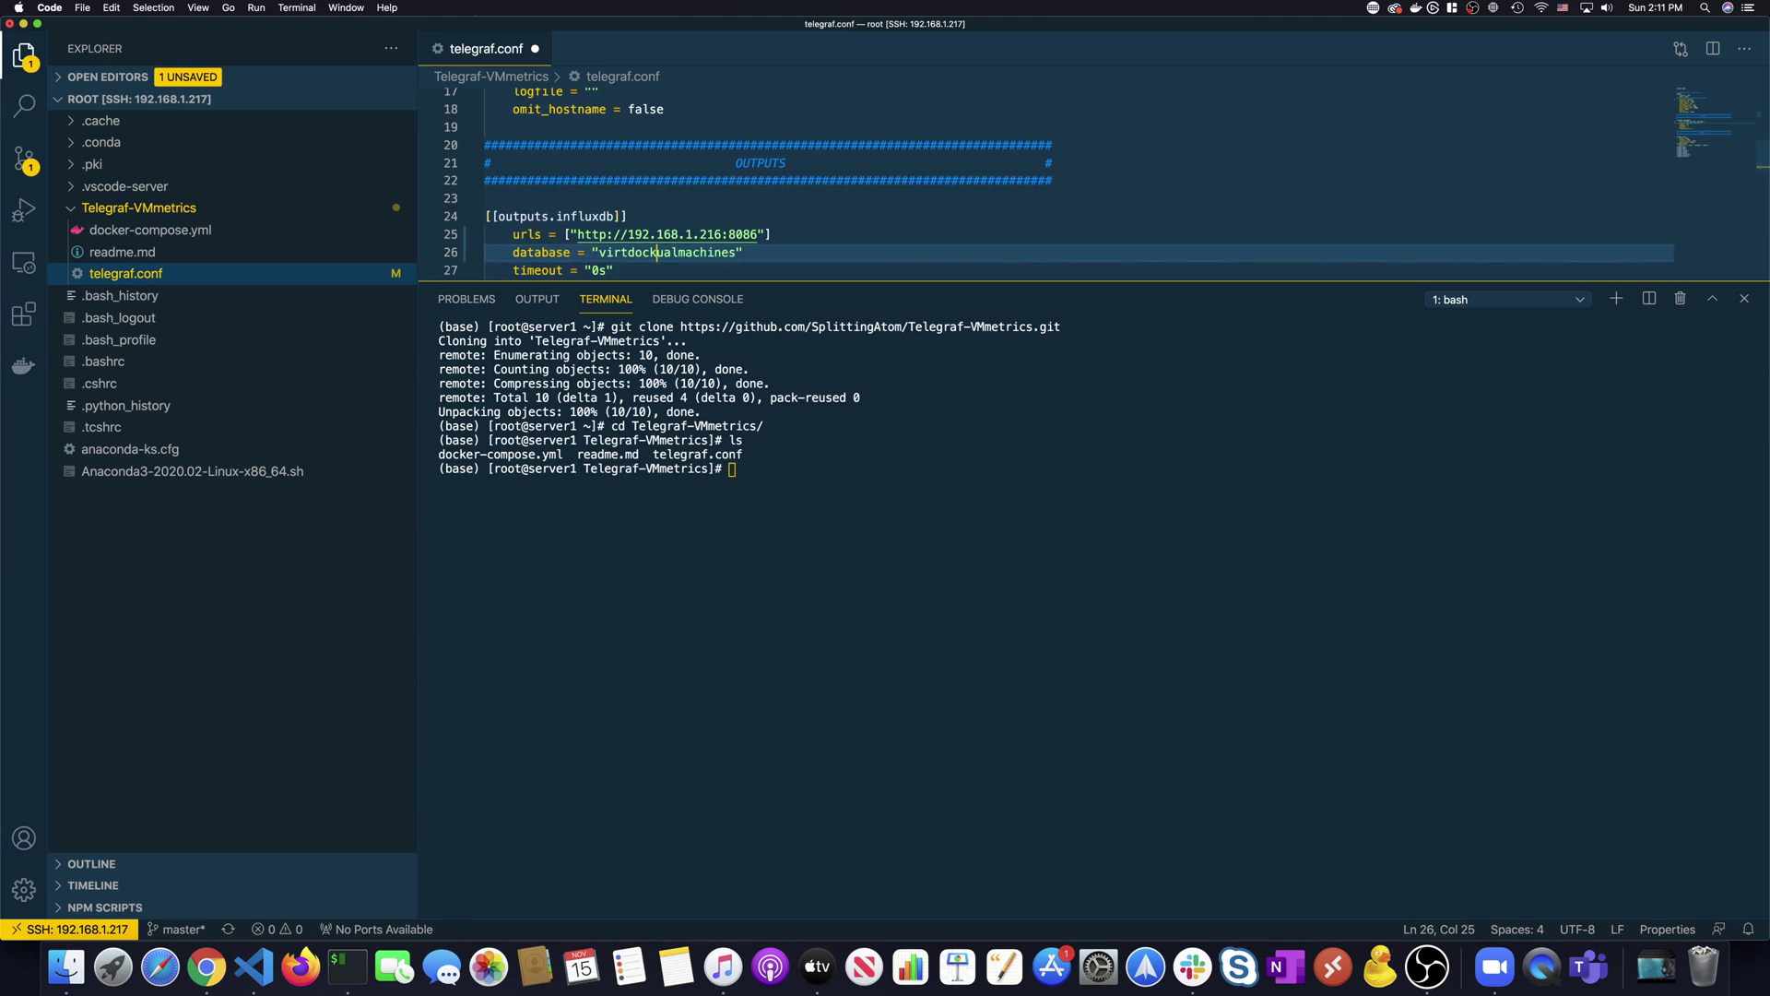
{"action": "key", "text": "BackSpace"}
{"action": "key", "text": "BackSpace"}
{"action": "key", "text": "BackSpace"}
{"action": "key", "text": "BackSpace"}
{"action": "key", "text": "BackSpace"}
{"action": "key", "text": "BackSpace"}
{"action": "left_click", "coordinate": [753, 472]}
{"action": "type", "text": "docke"}
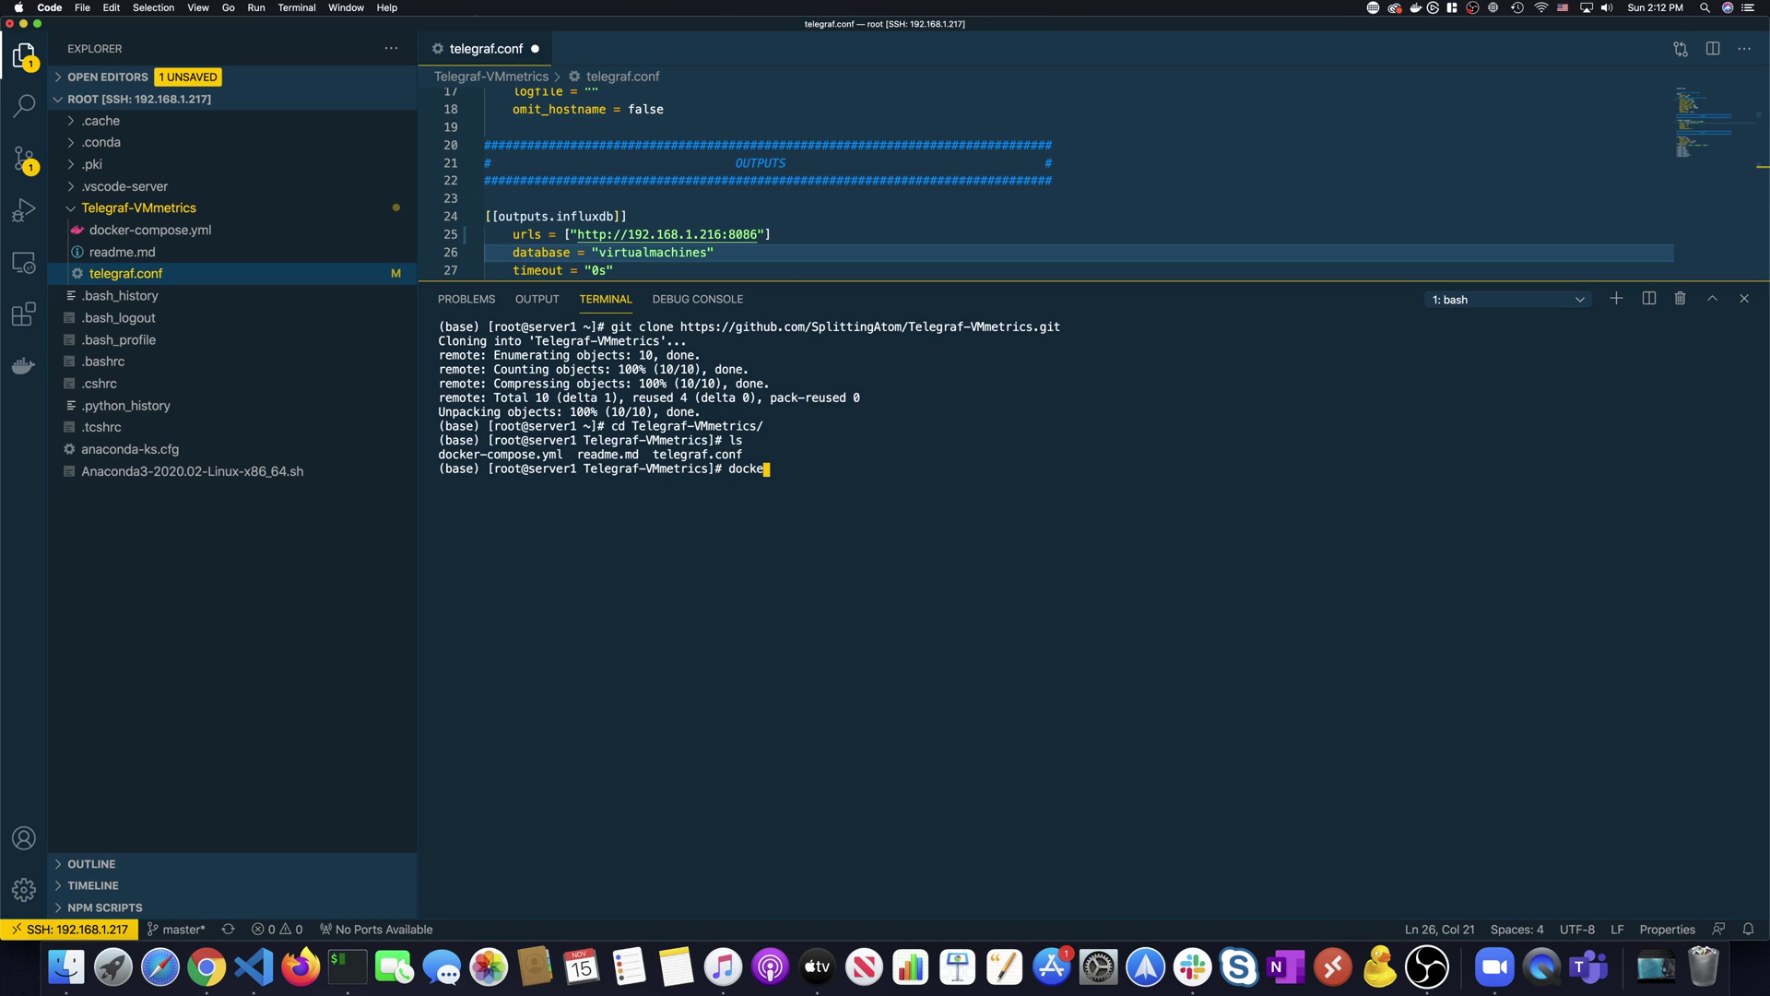
{"action": "type", "text": "r-compose up -d"}
{"action": "key", "text": "Return"}
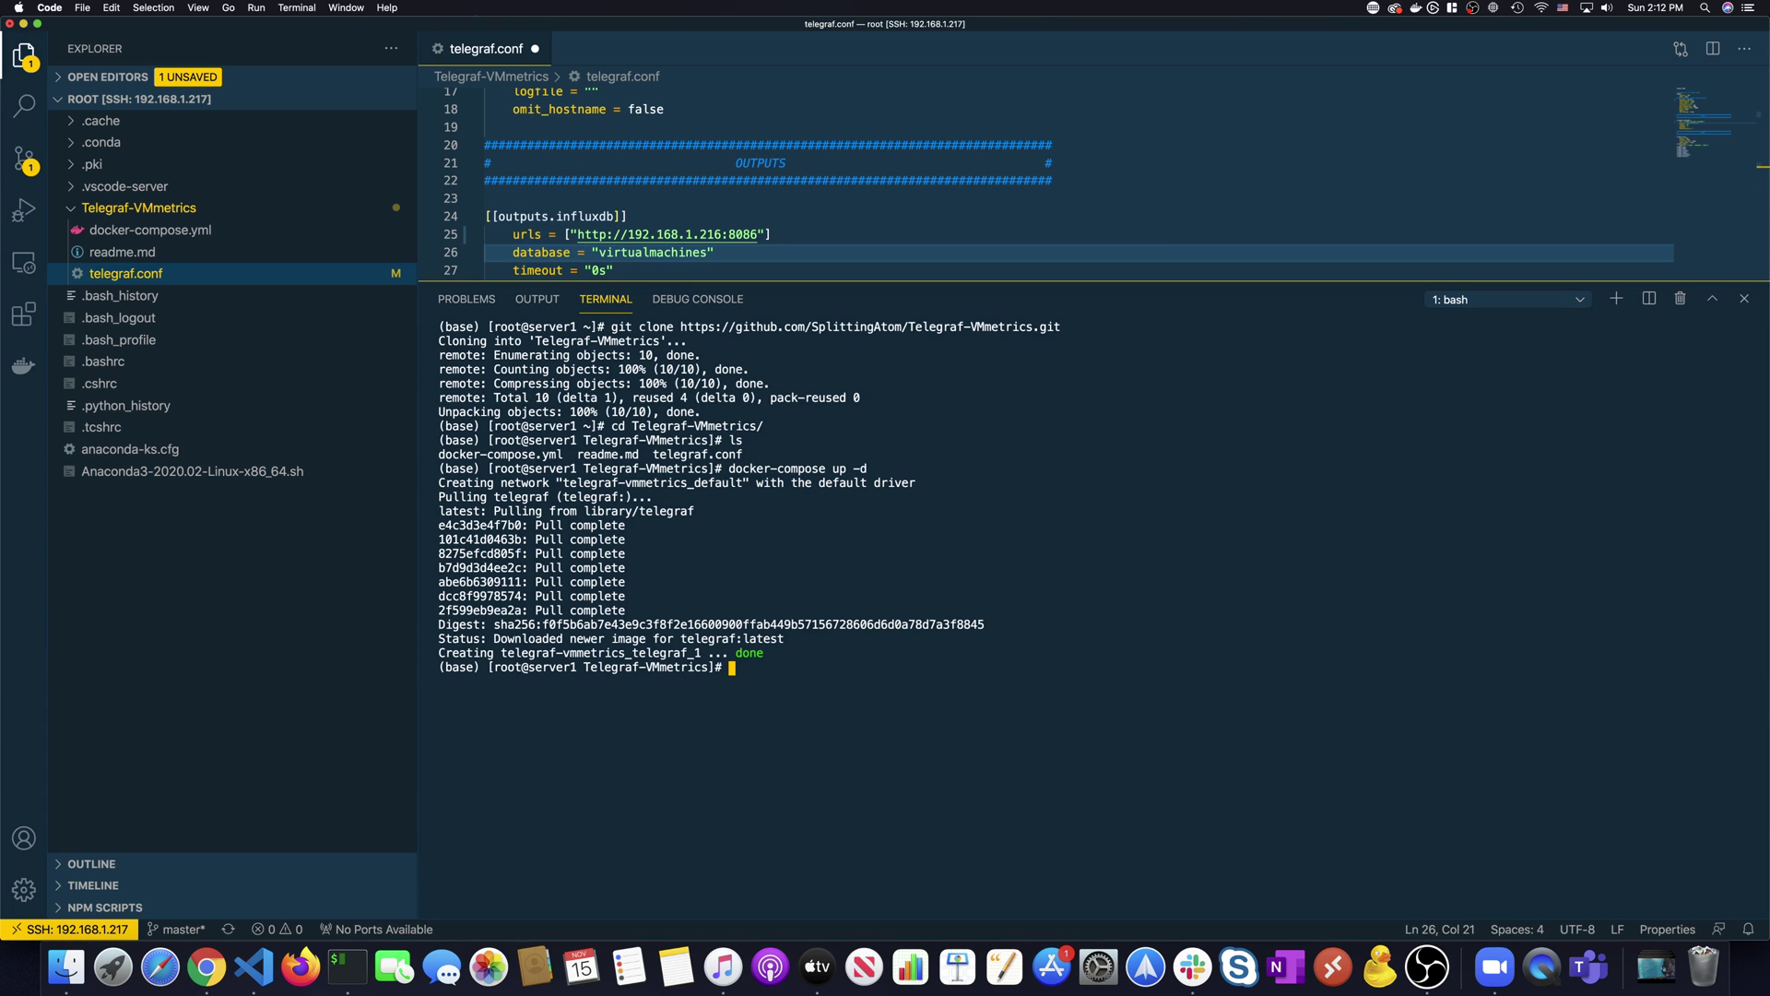
Copy dashboard ID 5955 from the GitHub repository readme, then go back to the Grafana tab
{"action": "key", "text": "ctrl+Right"}
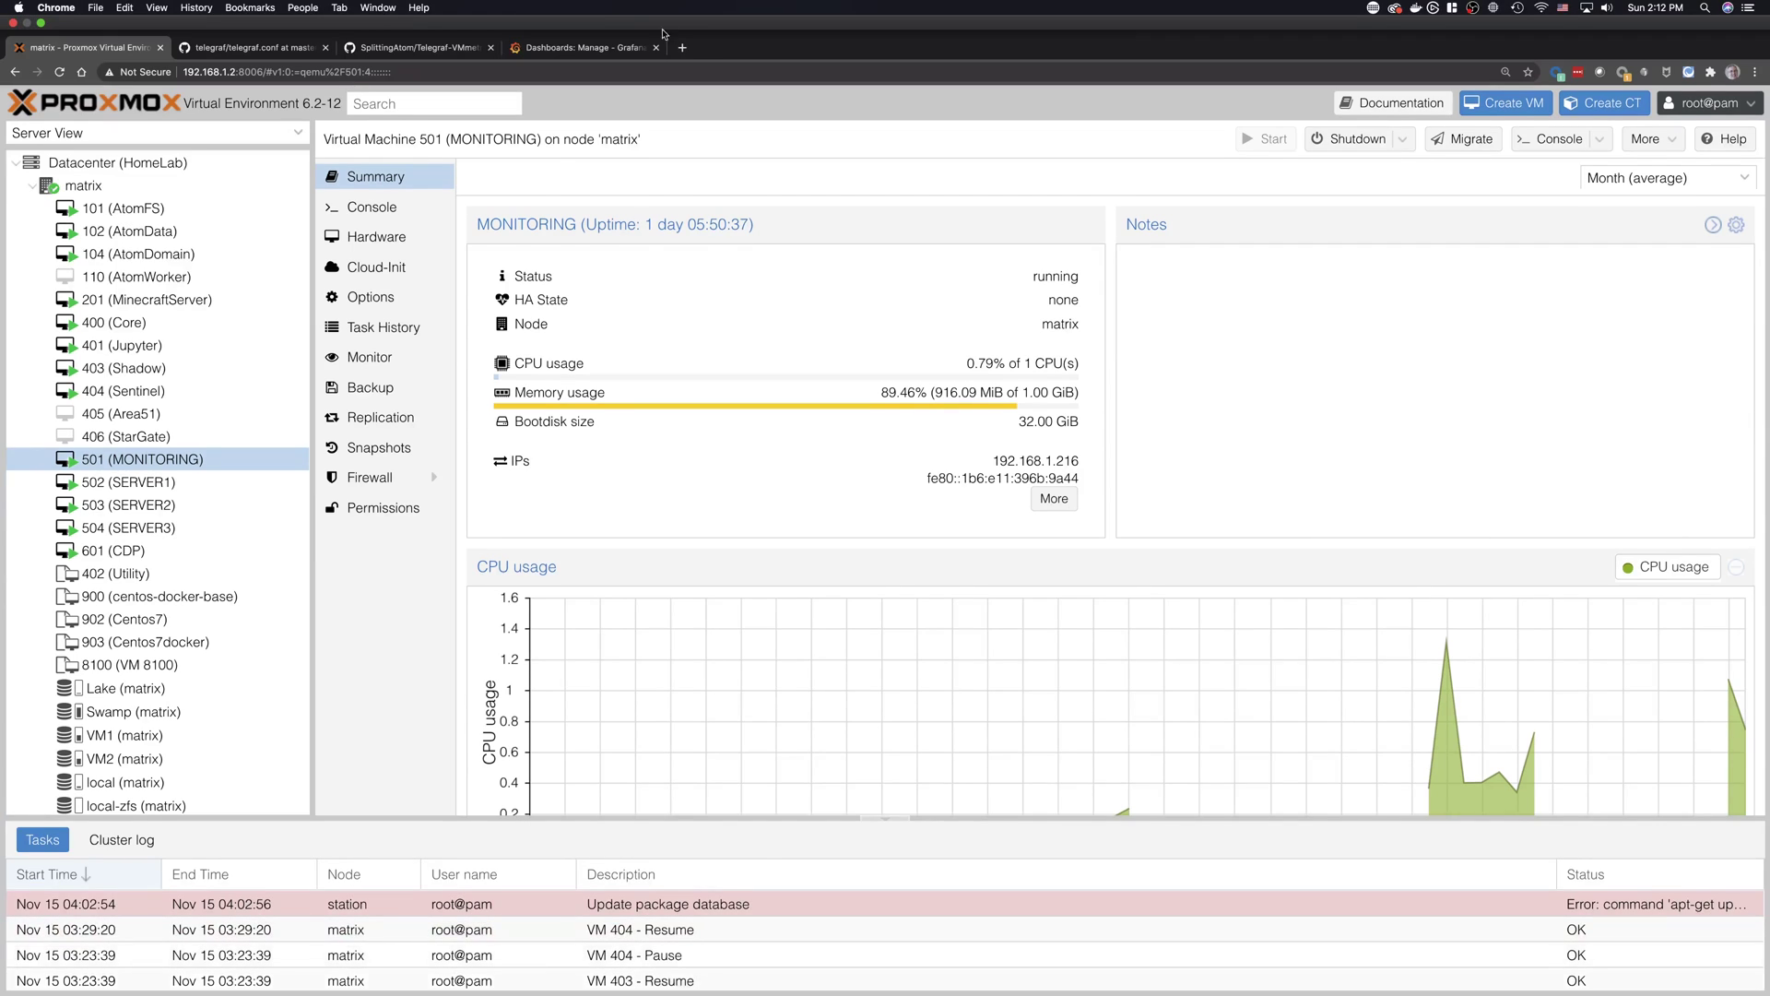
{"action": "left_click", "coordinate": [424, 19]}
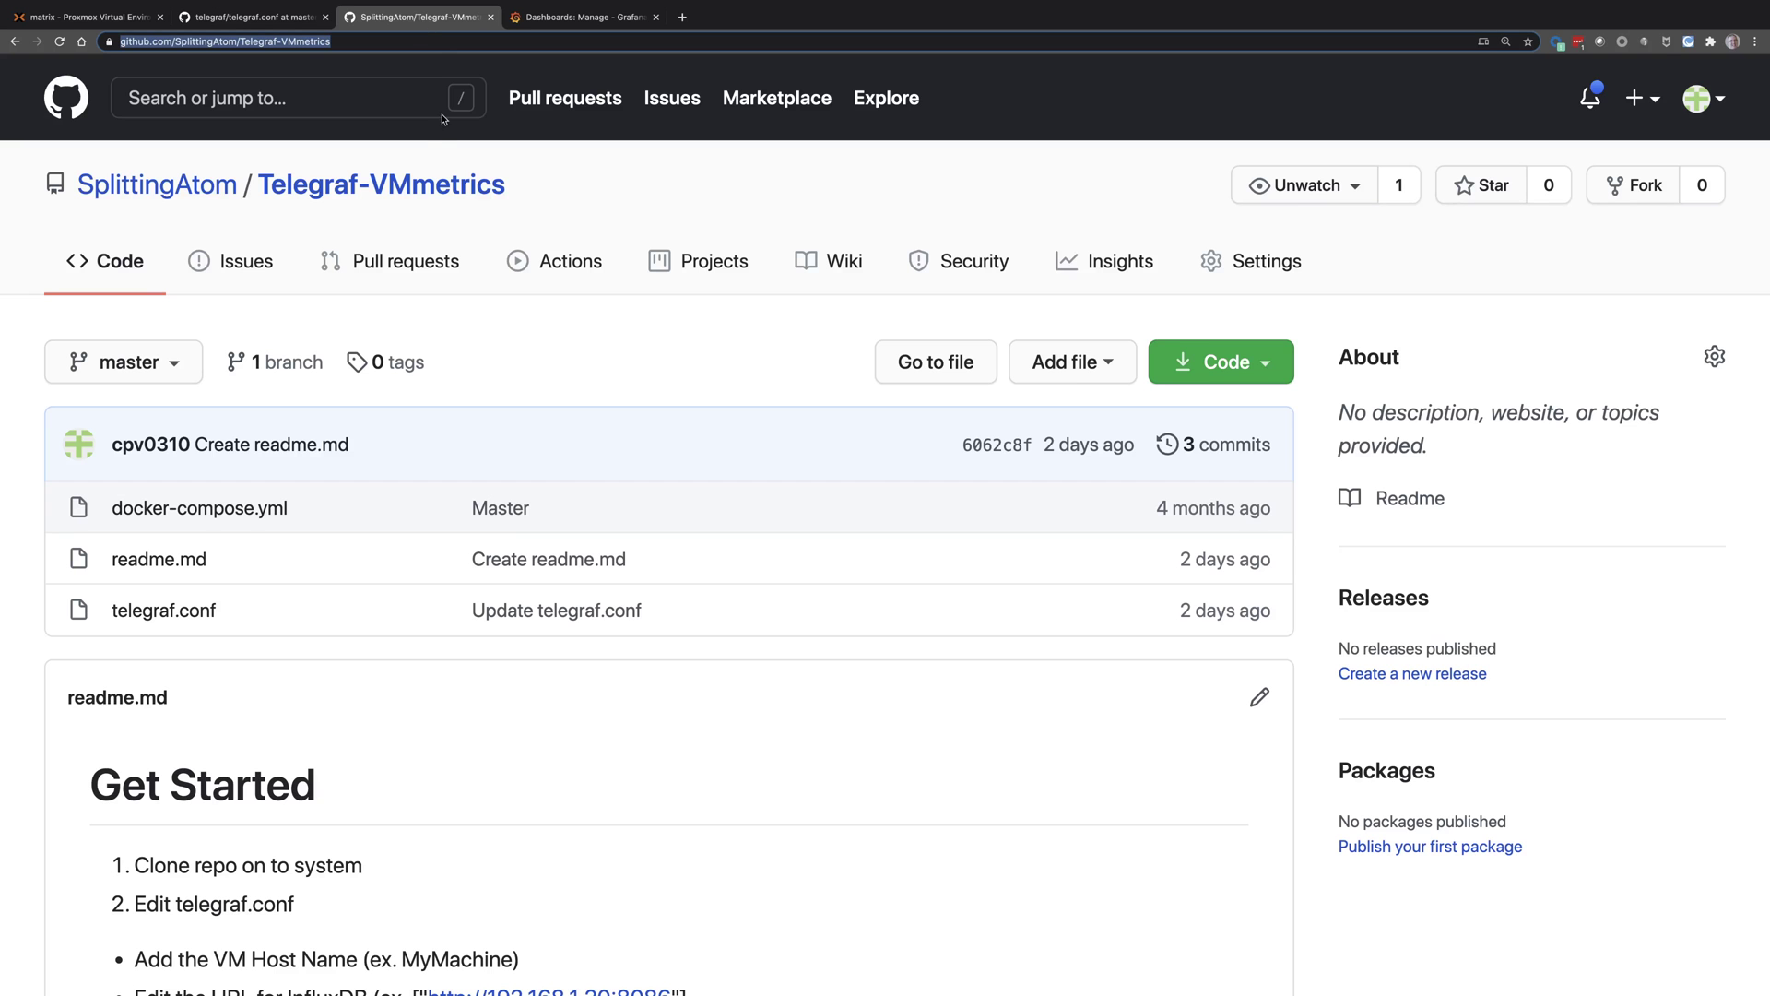
{"action": "scroll", "coordinate": [603, 789], "scroll_direction": "down", "scroll_amount": 5}
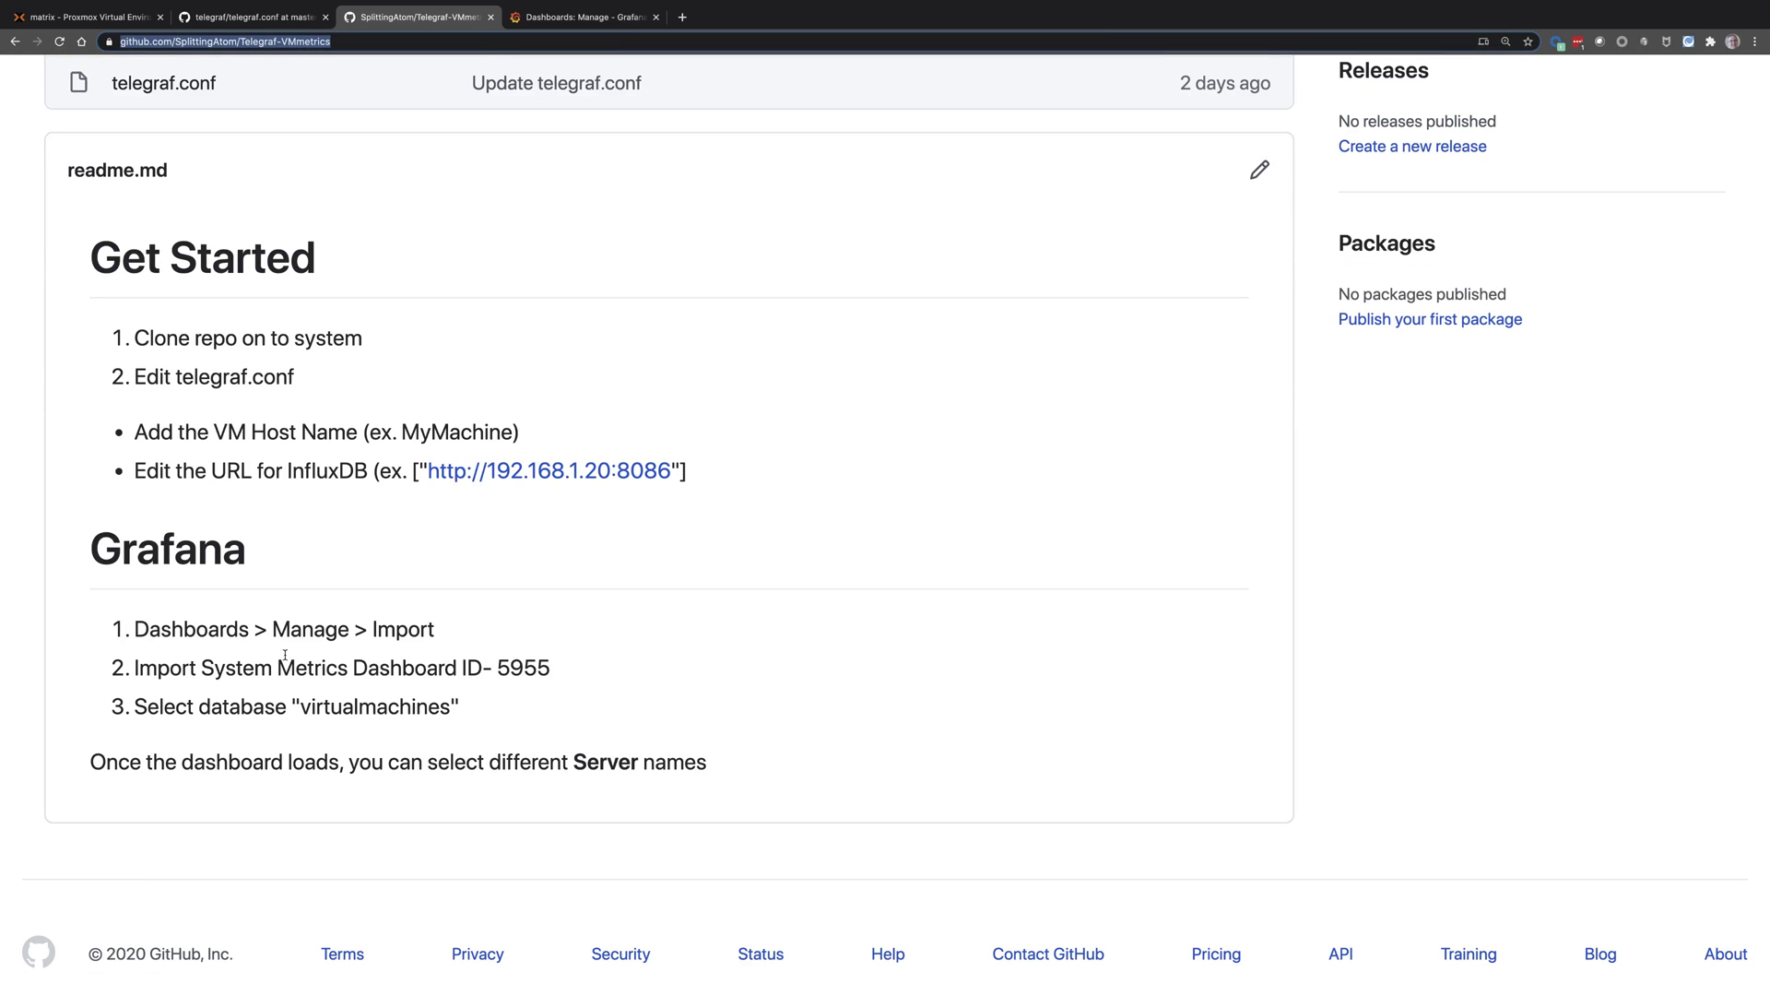
{"action": "double_click", "coordinate": [522, 666]}
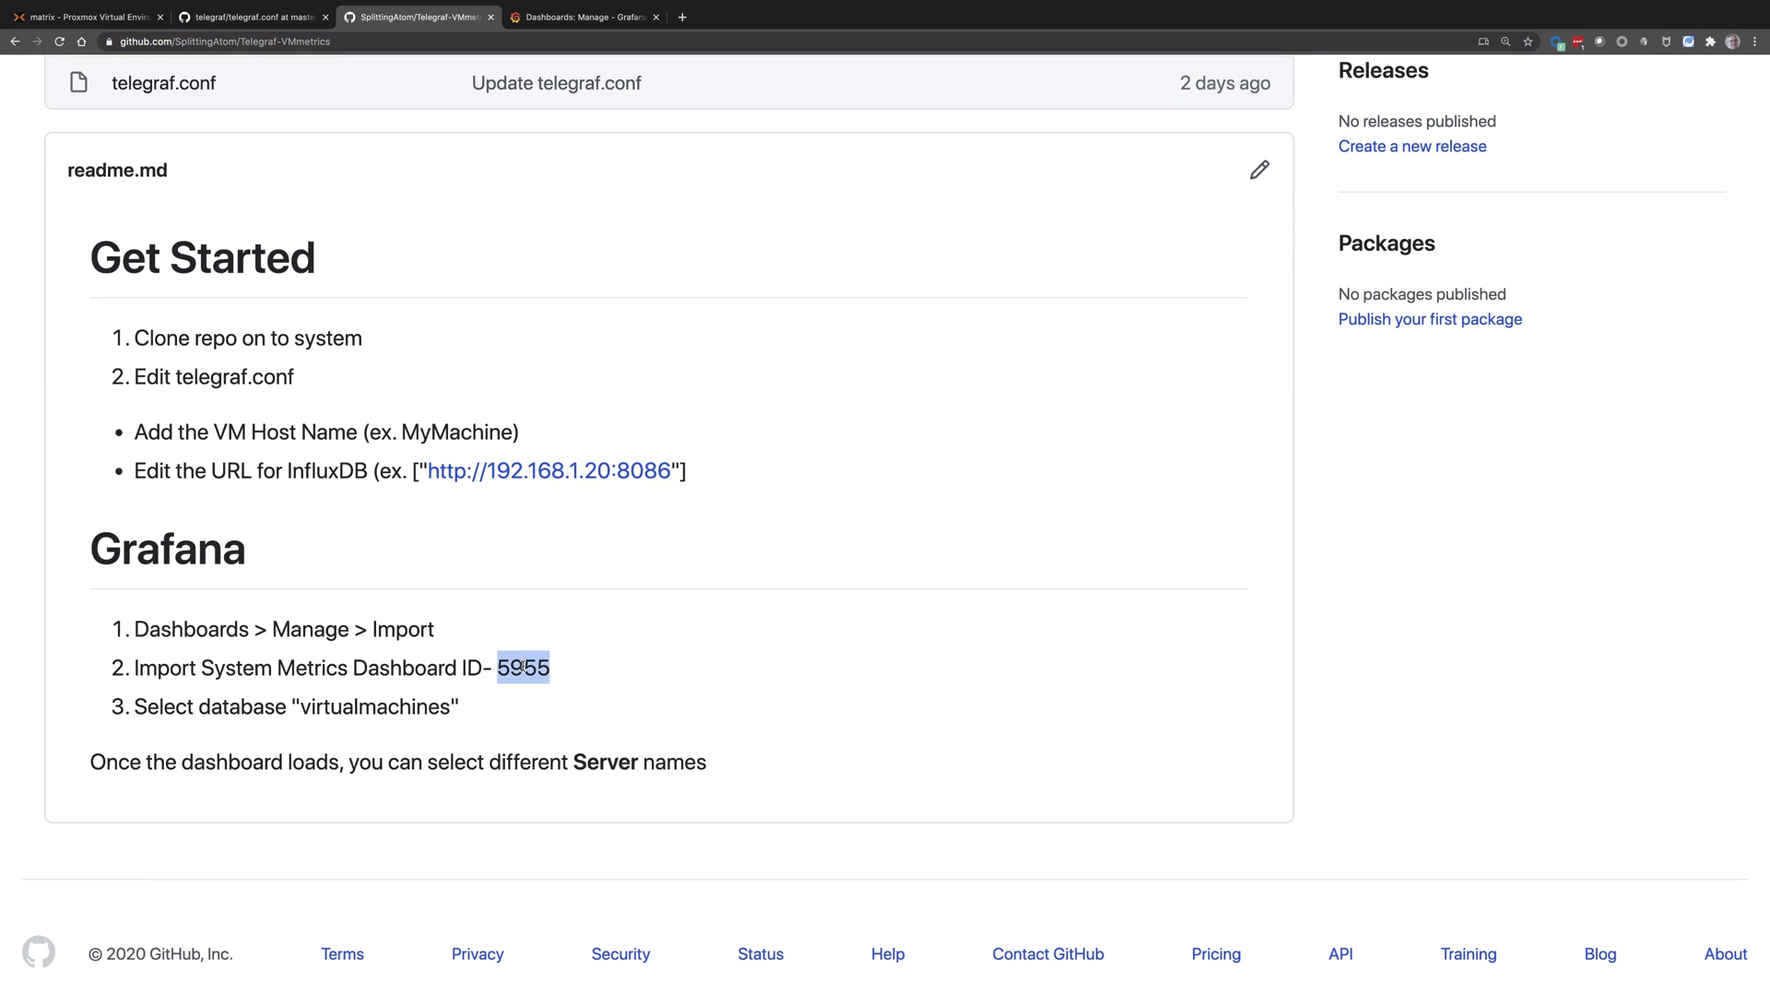
{"action": "right_click", "coordinate": [525, 666]}
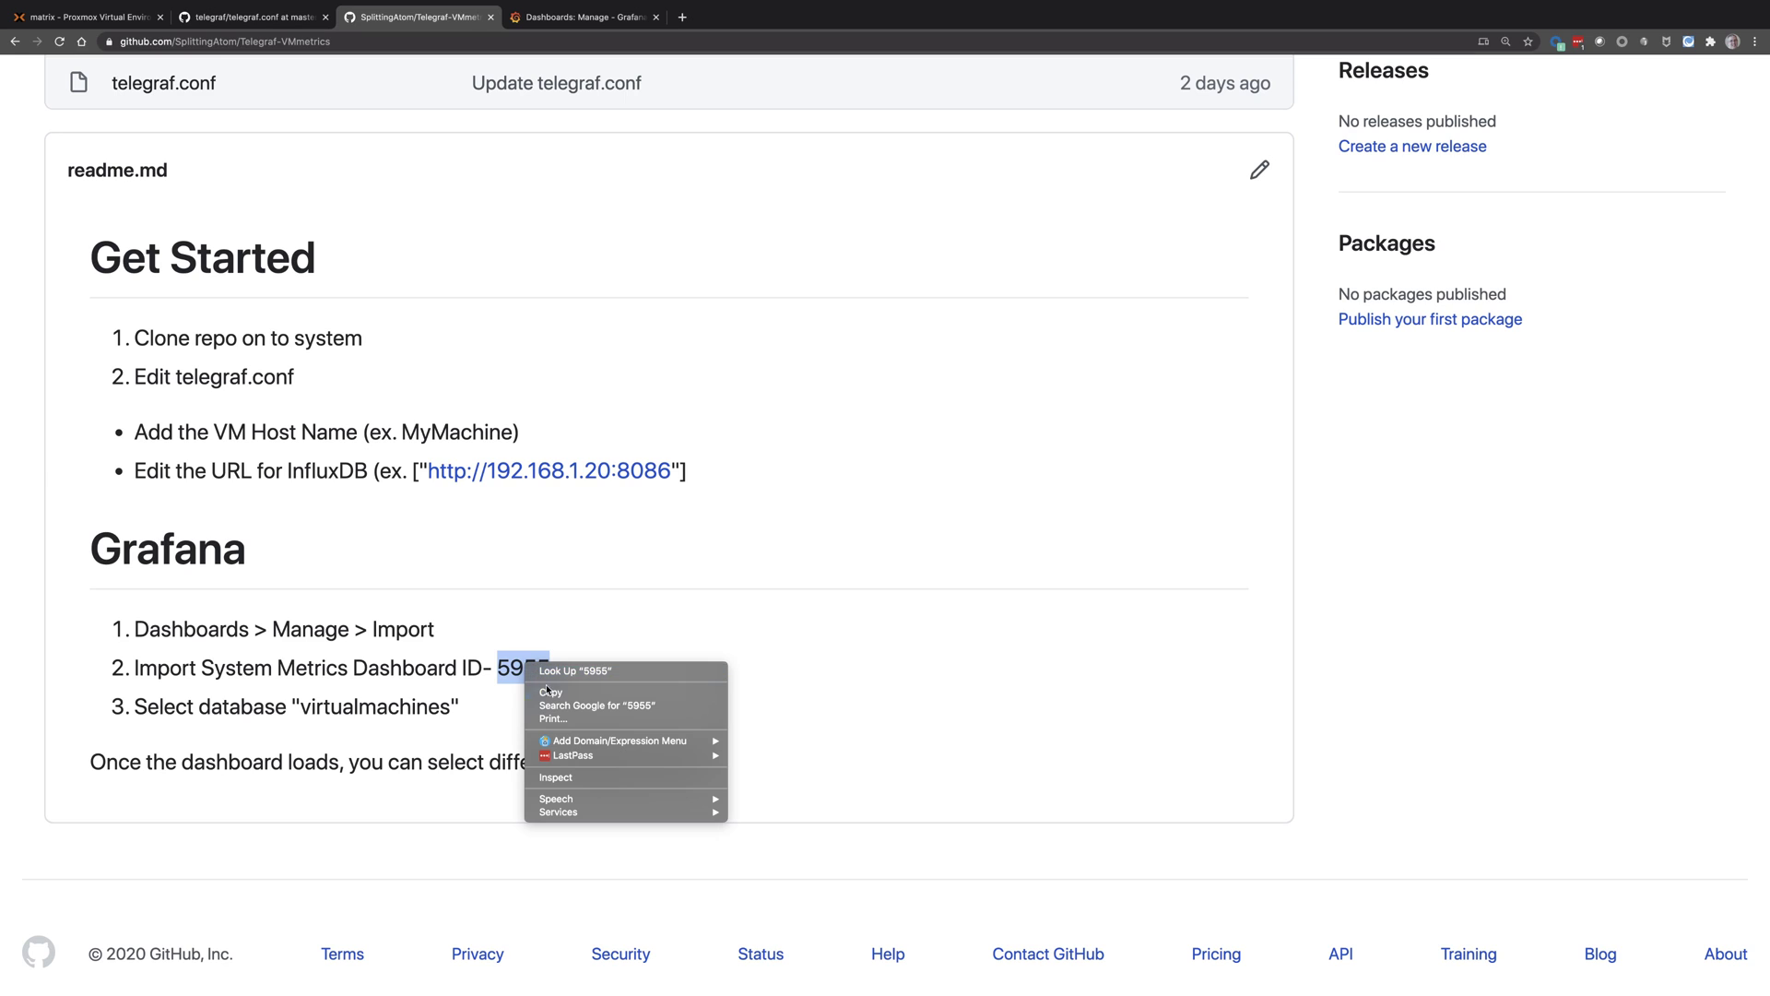
{"action": "left_click", "coordinate": [549, 692]}
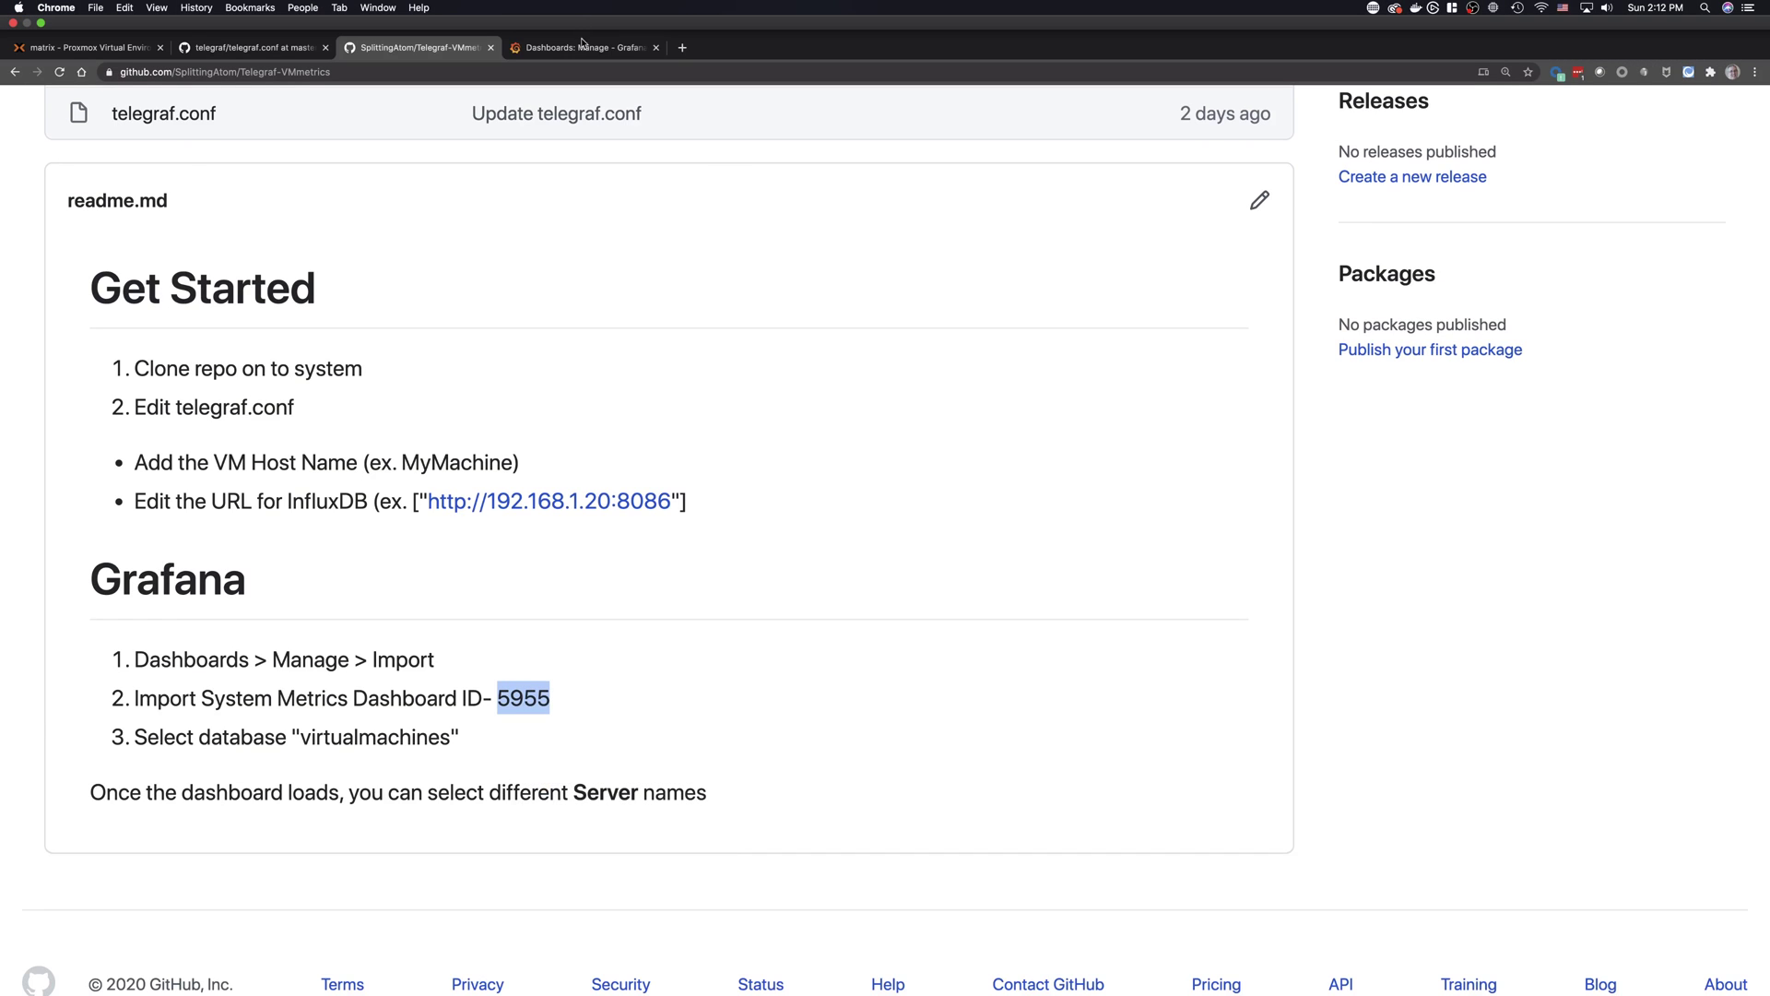
{"action": "left_click", "coordinate": [581, 47]}
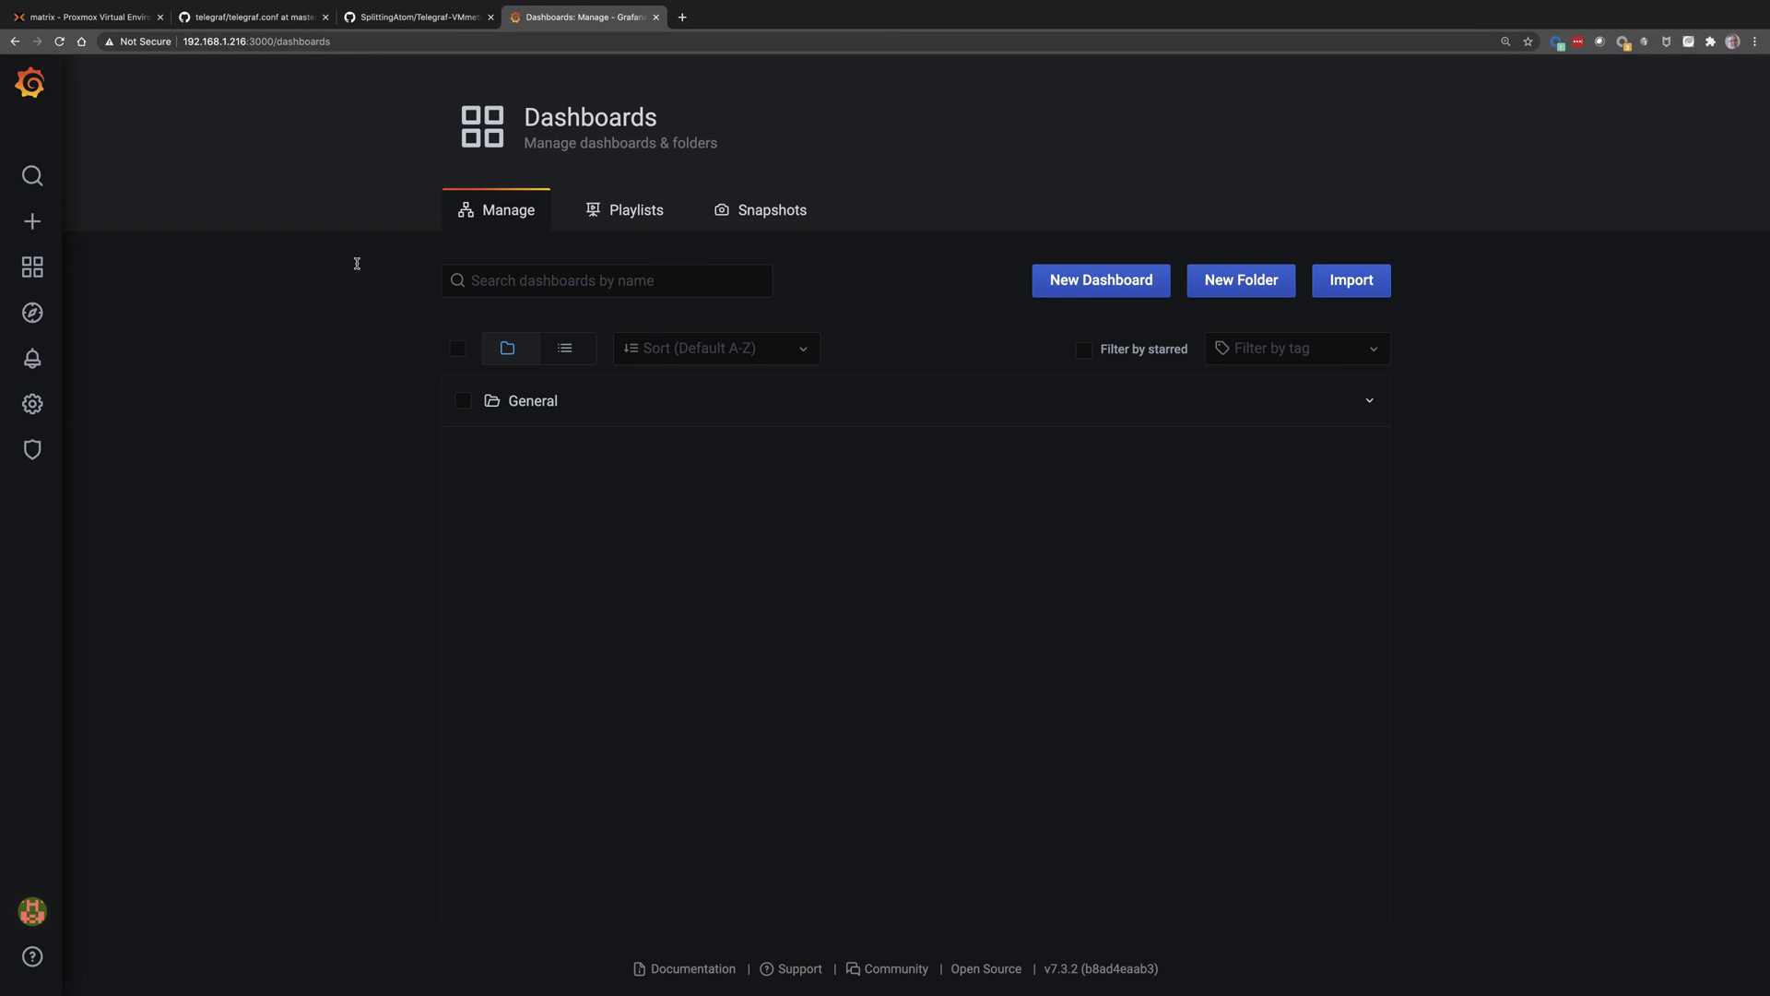
Paste ID 5955 into the grafana.com field on Grafana's Import page and load it
{"action": "mouse_move", "coordinate": [42, 278]}
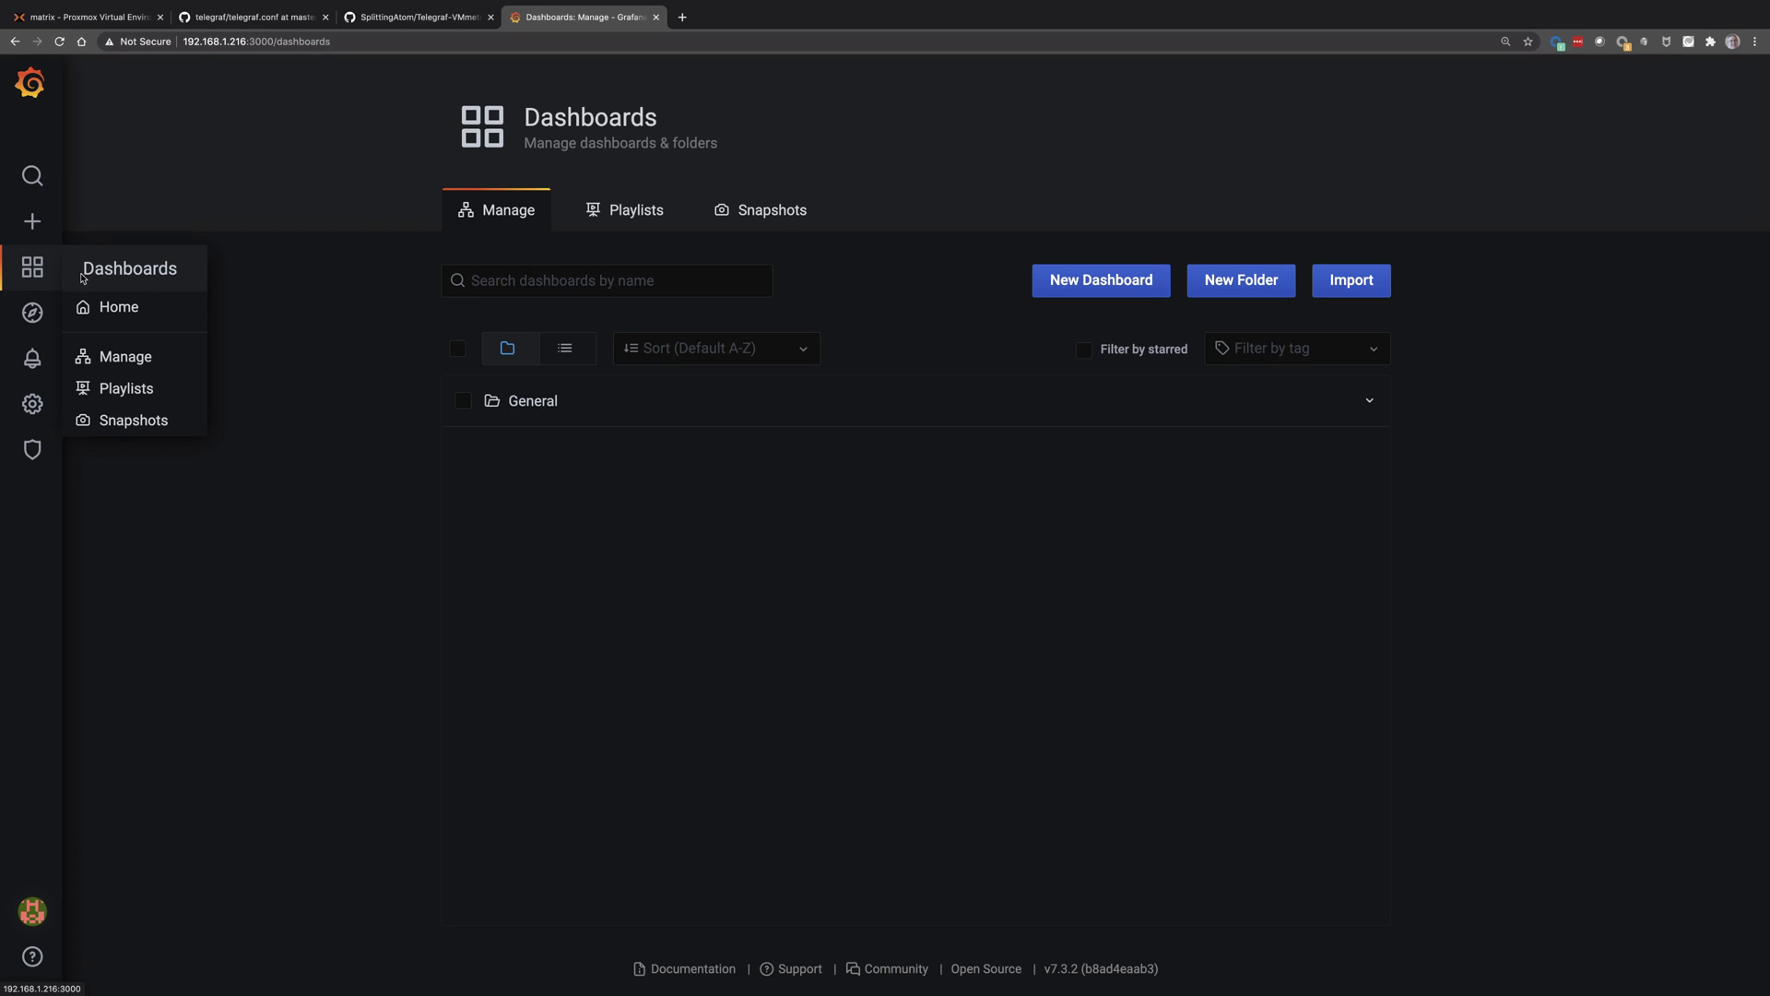
{"action": "left_click", "coordinate": [146, 356]}
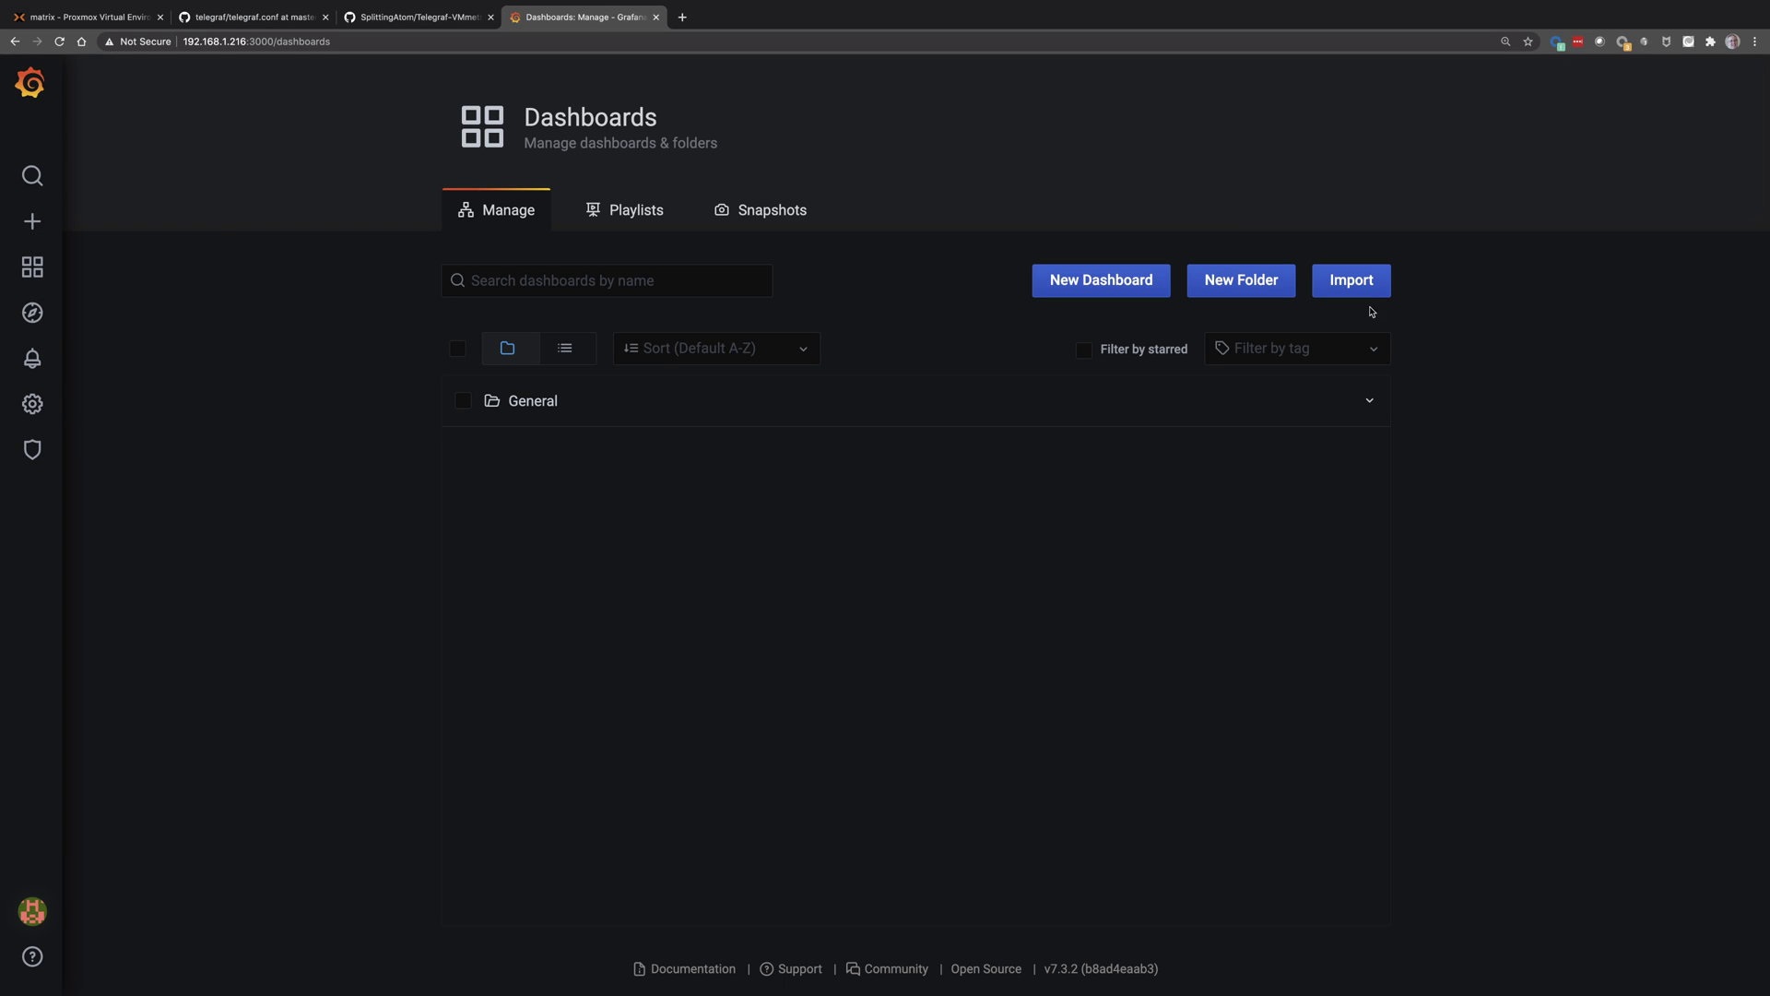
{"action": "left_click", "coordinate": [1366, 291]}
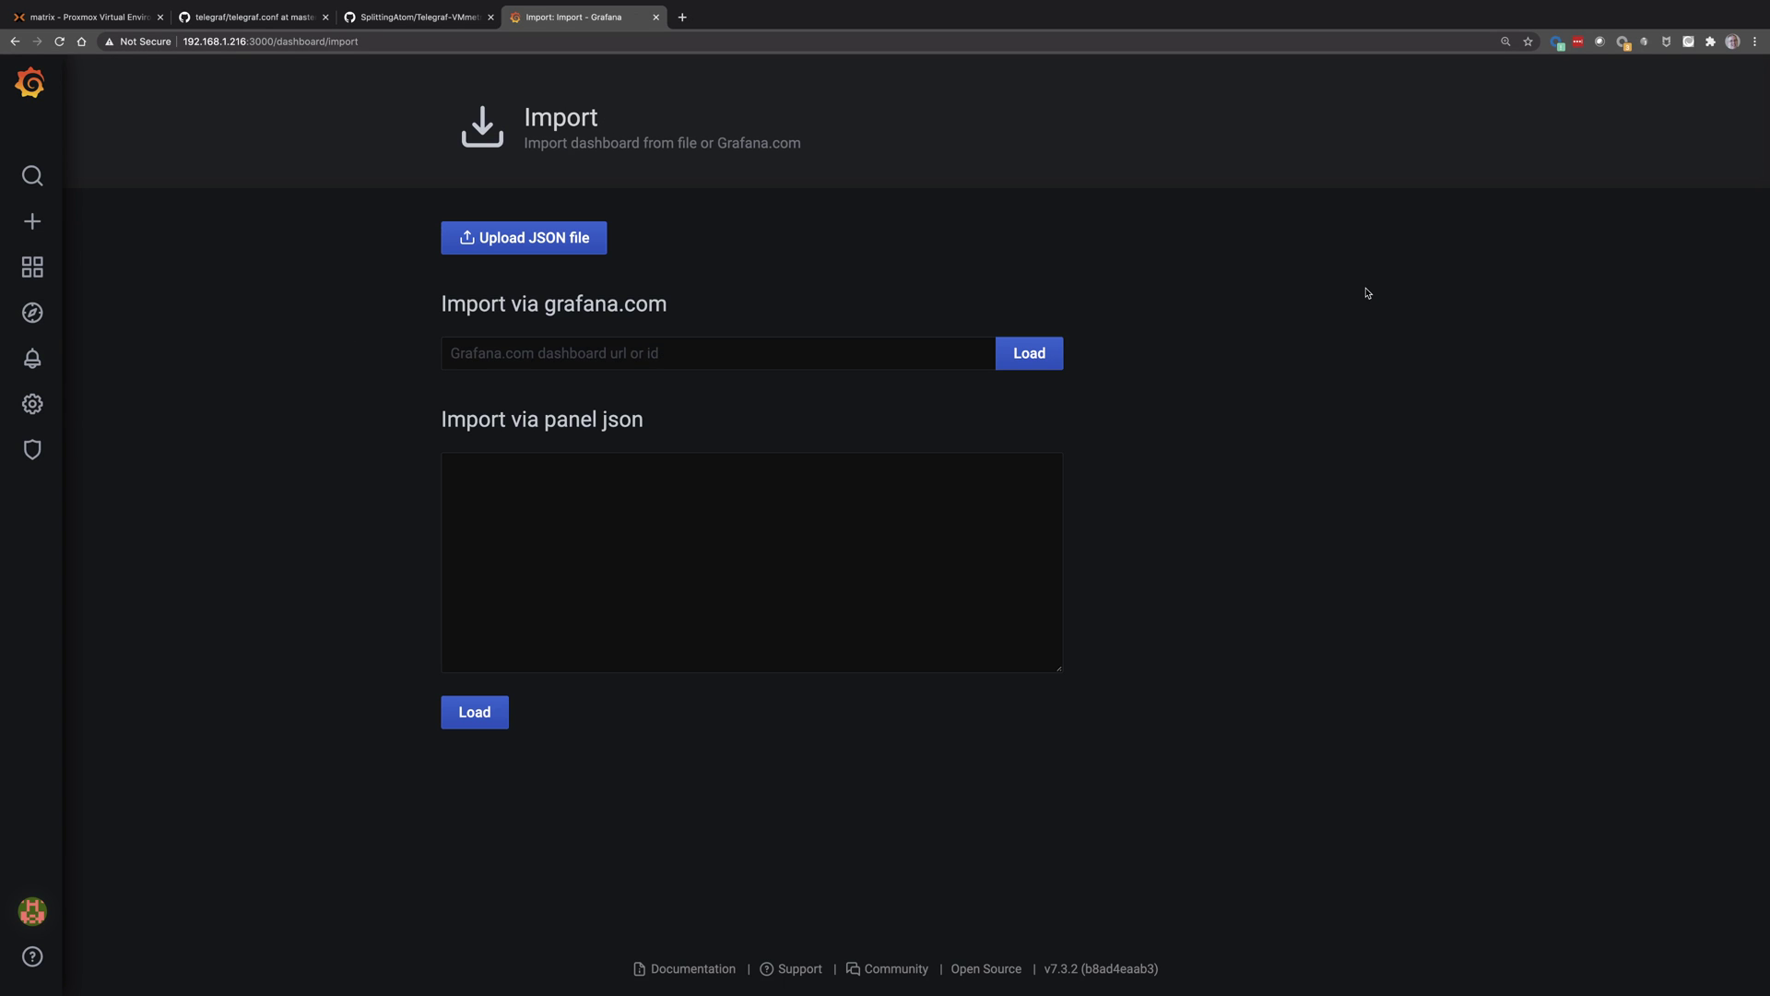
{"action": "left_click", "coordinate": [581, 355]}
{"action": "right_click", "coordinate": [582, 360]}
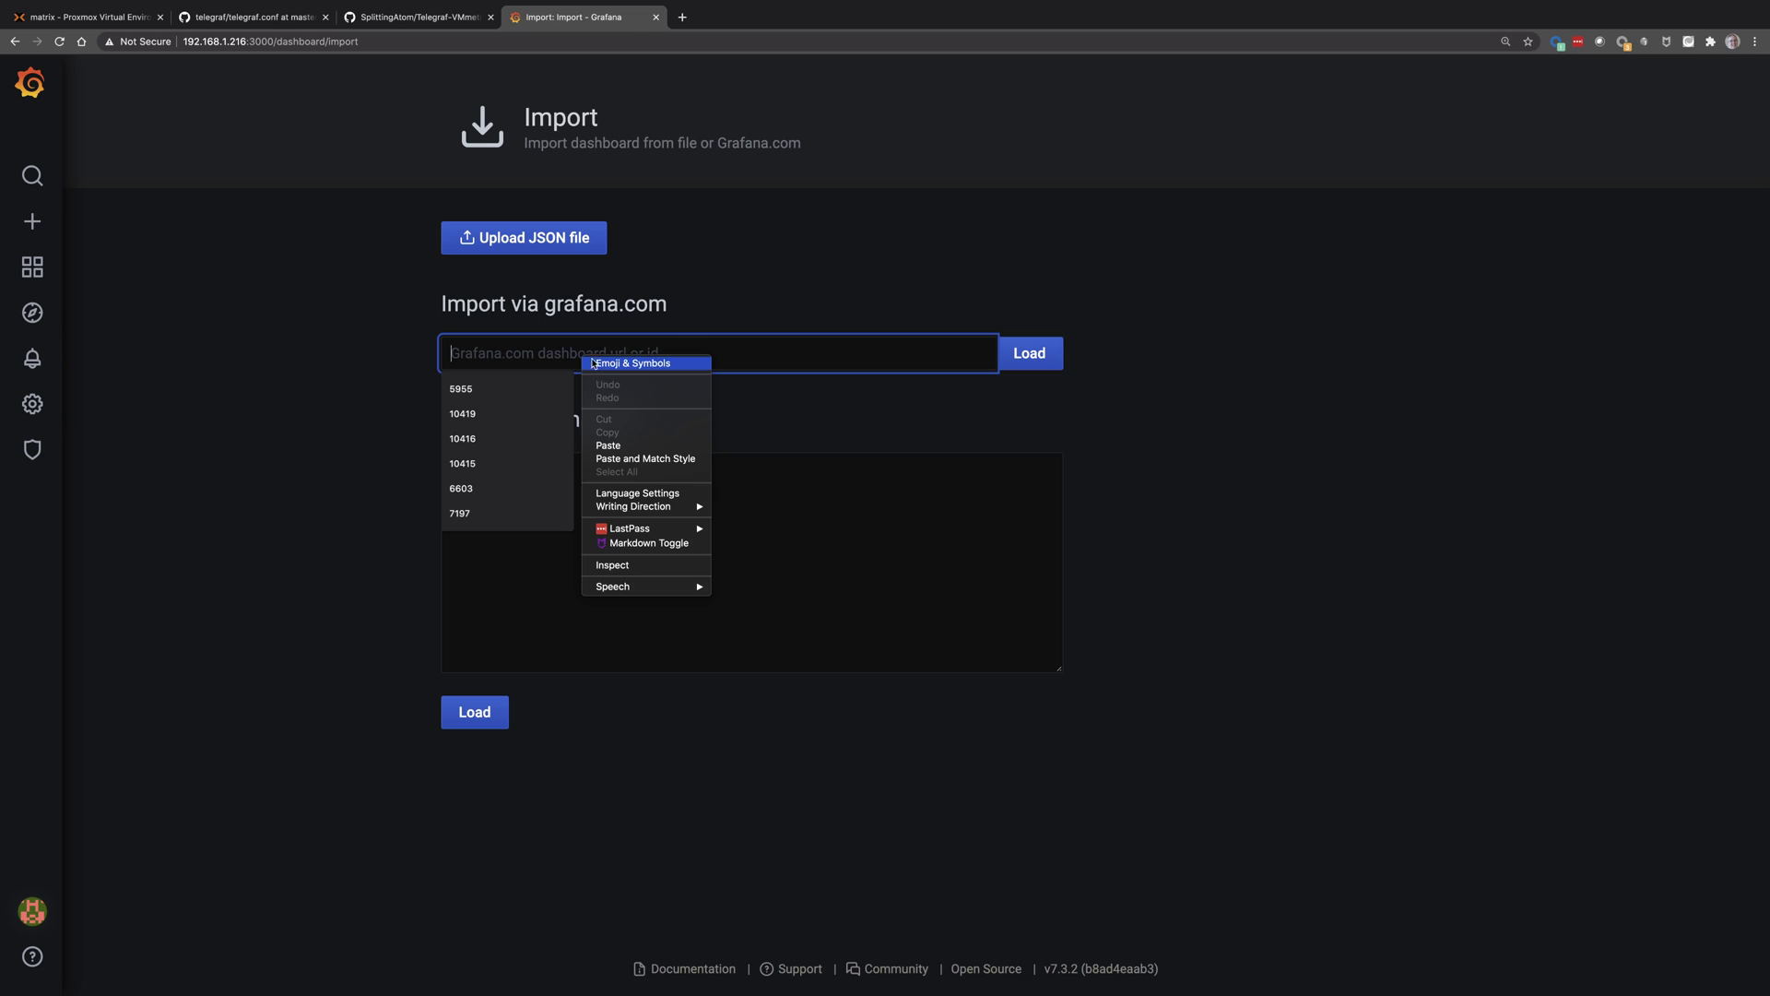
{"action": "left_click", "coordinate": [624, 453]}
{"action": "left_click", "coordinate": [1050, 358]}
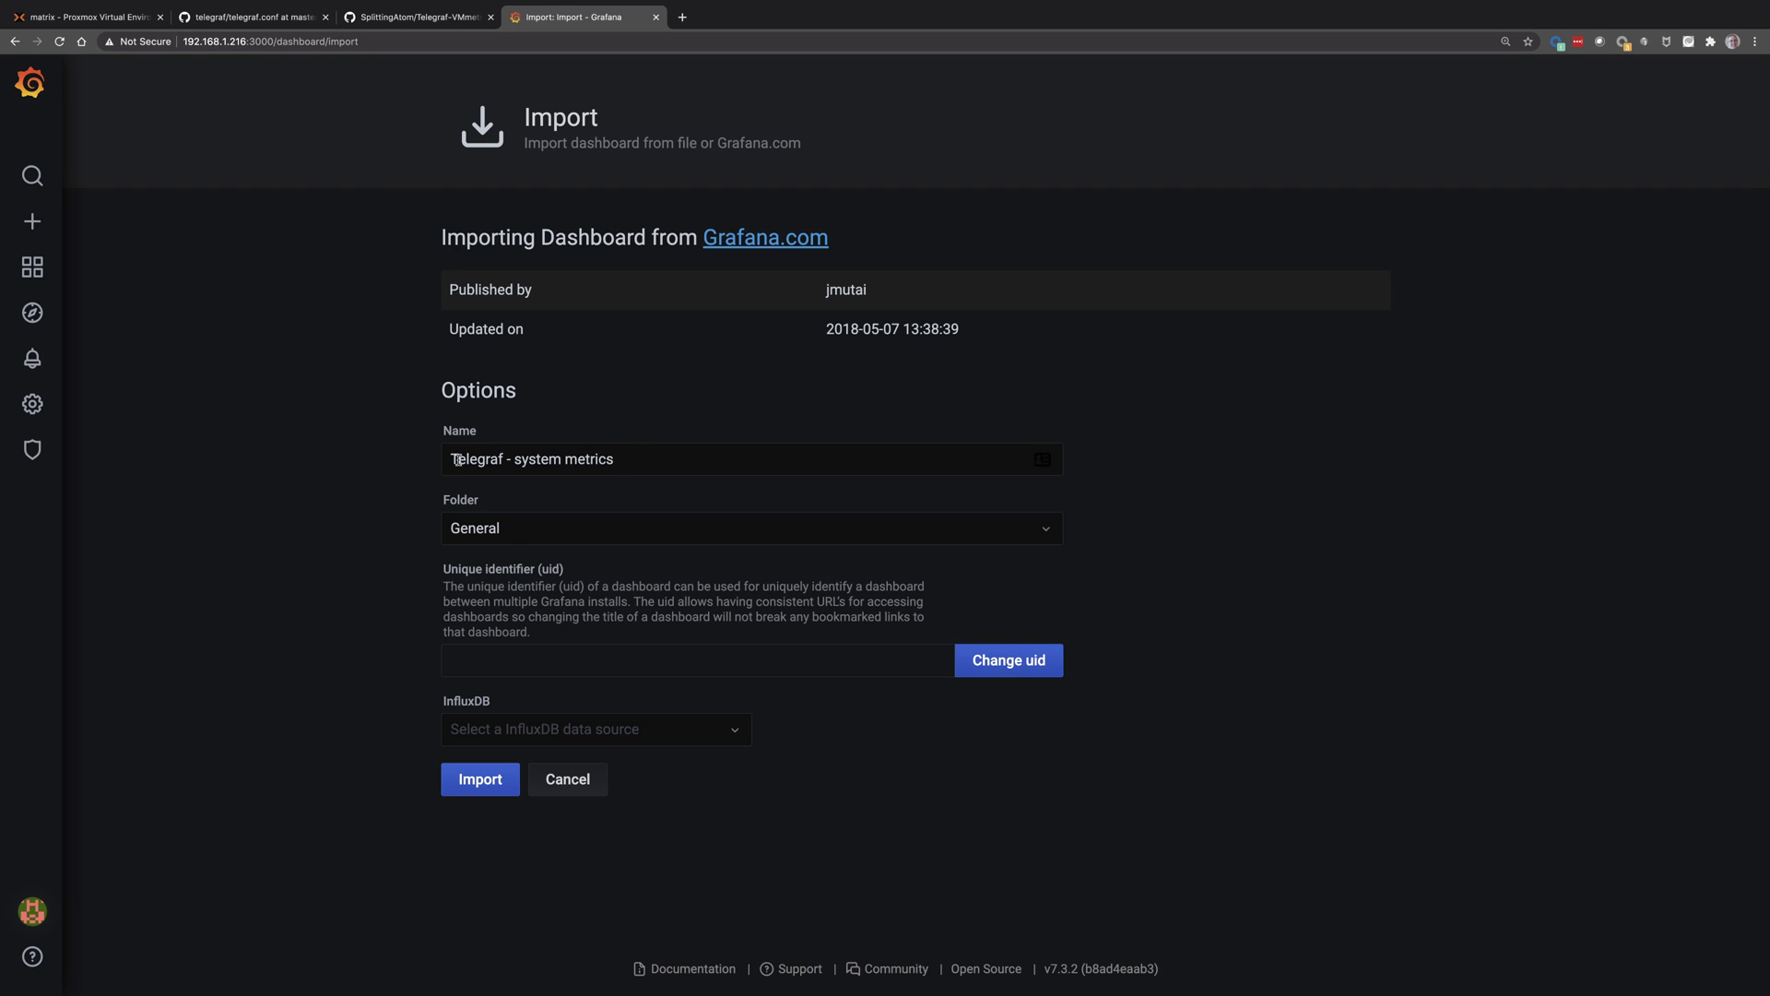
Rename the dashboard to 'Virtual Machine - system metrics', choose the Virtual Machines InfluxDB source, and import
{"action": "triple_click", "coordinate": [493, 458]}
{"action": "double_click", "coordinate": [481, 459]}
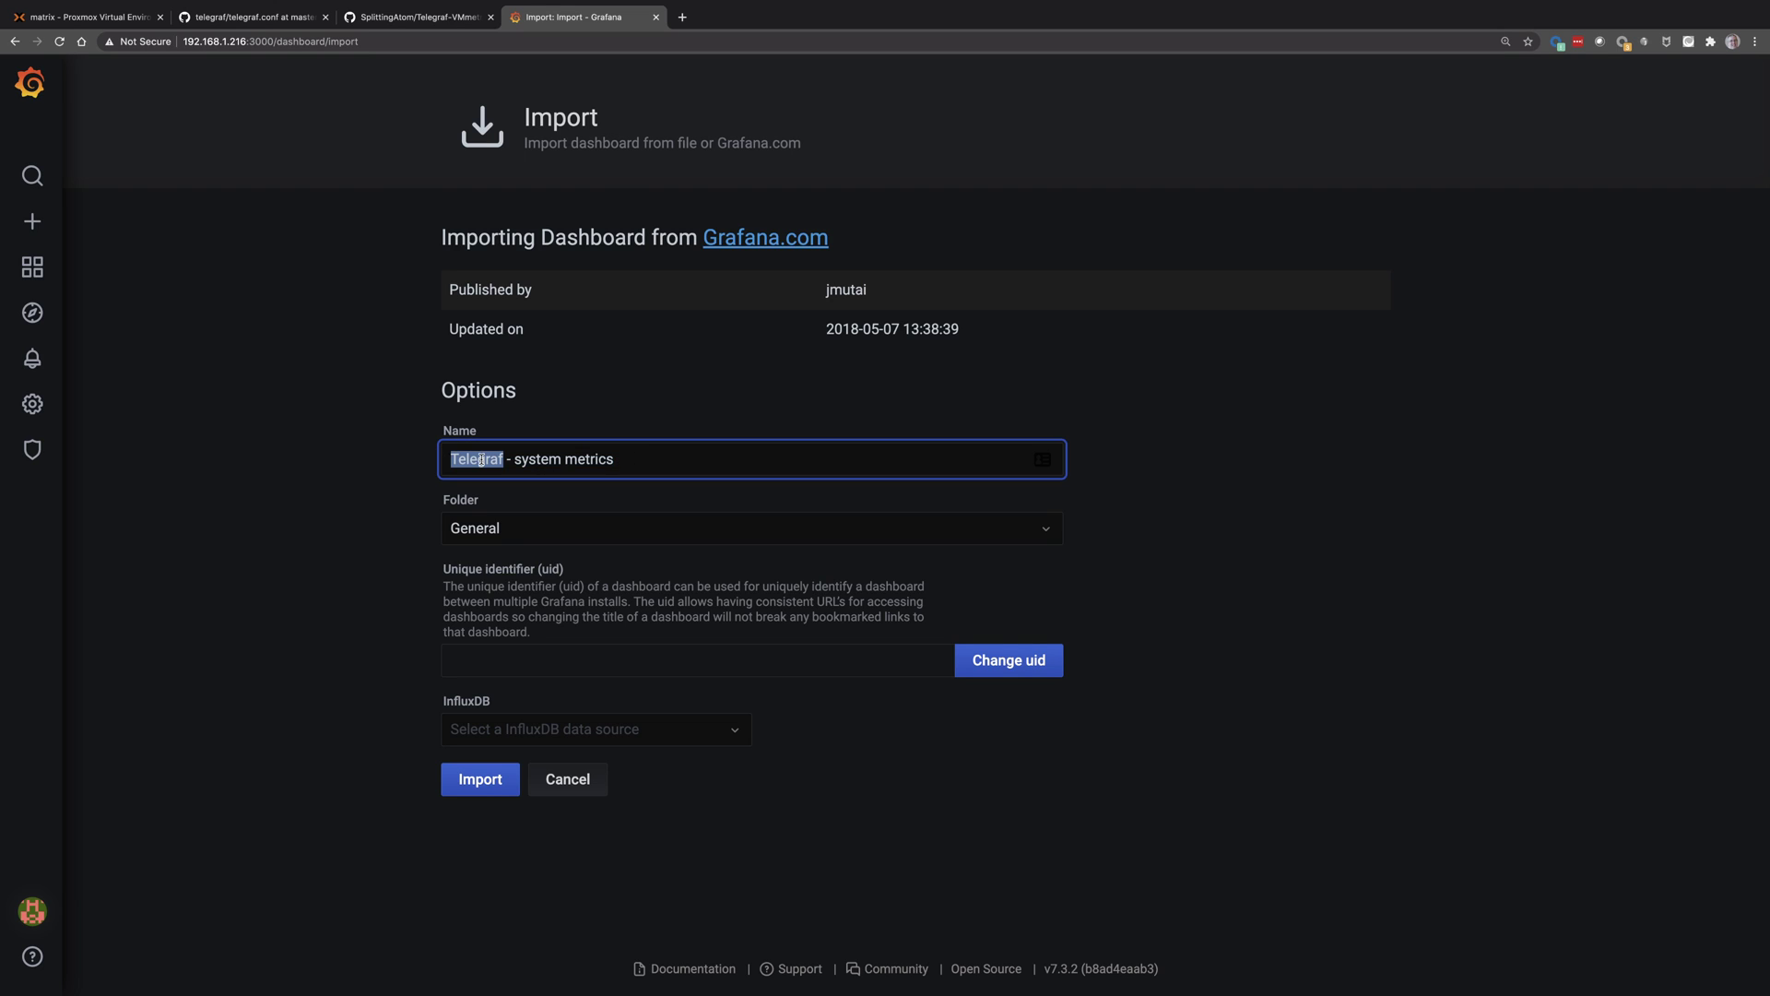
{"action": "type", "text": "Virtual "}
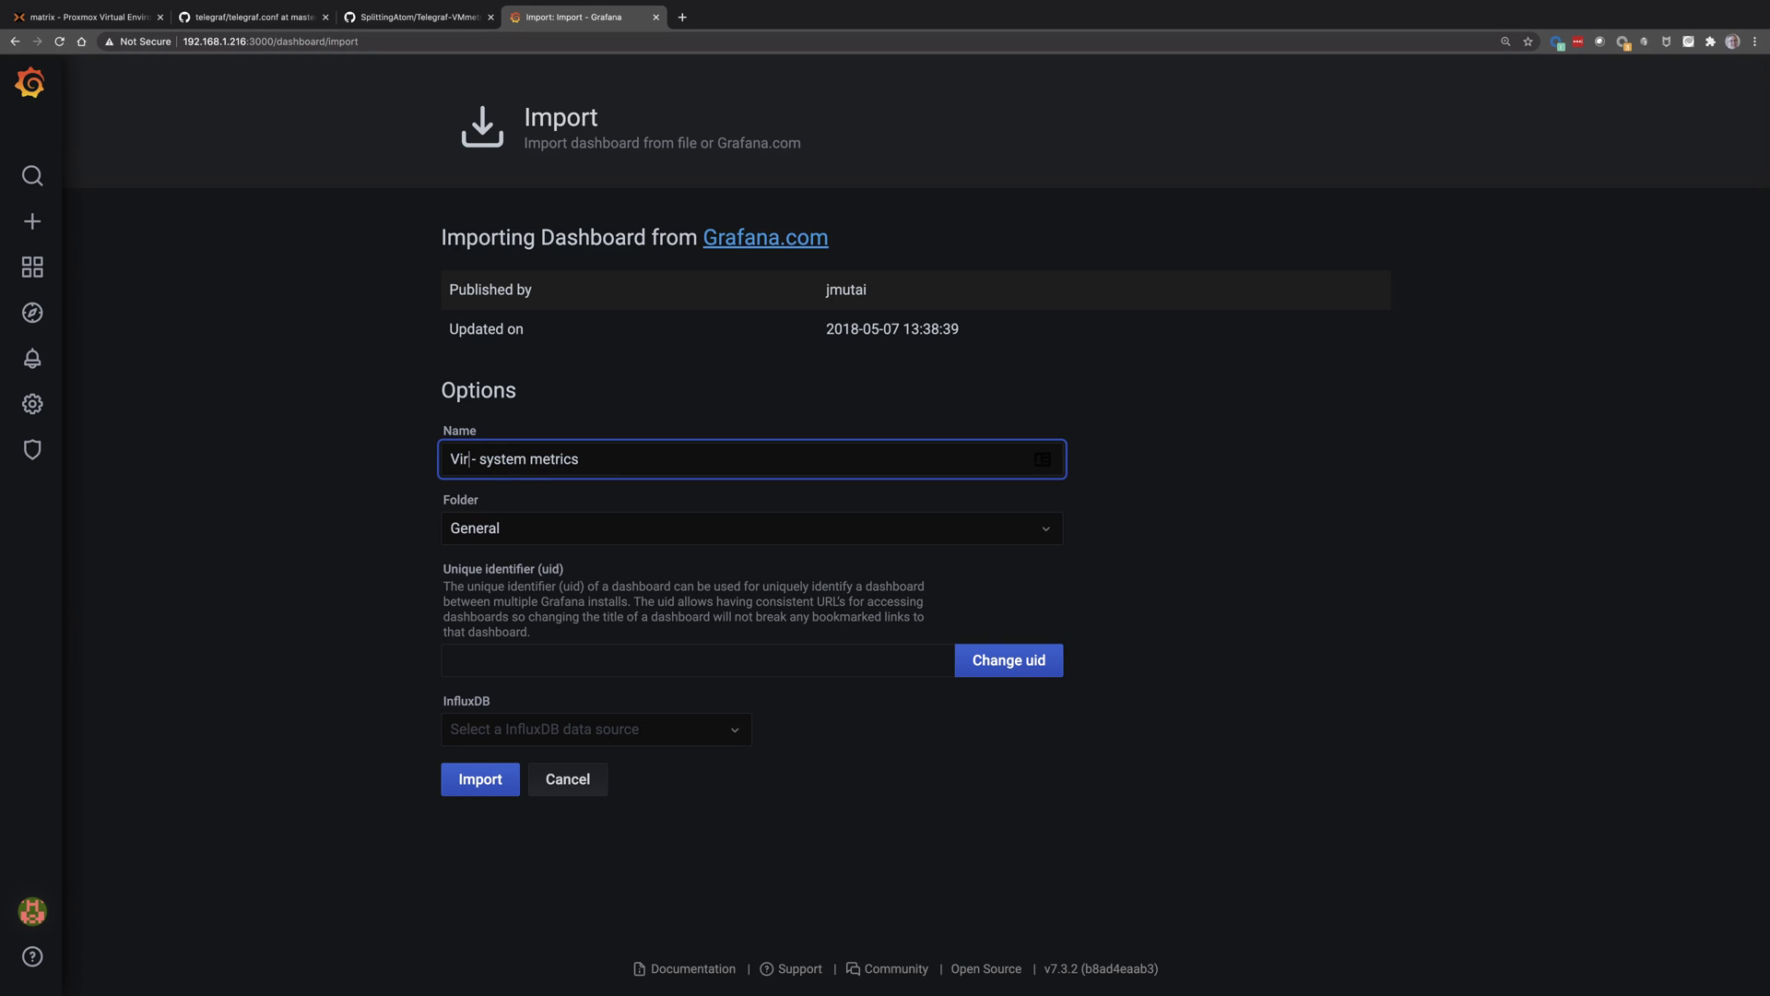
{"action": "type", "text": "Machine"}
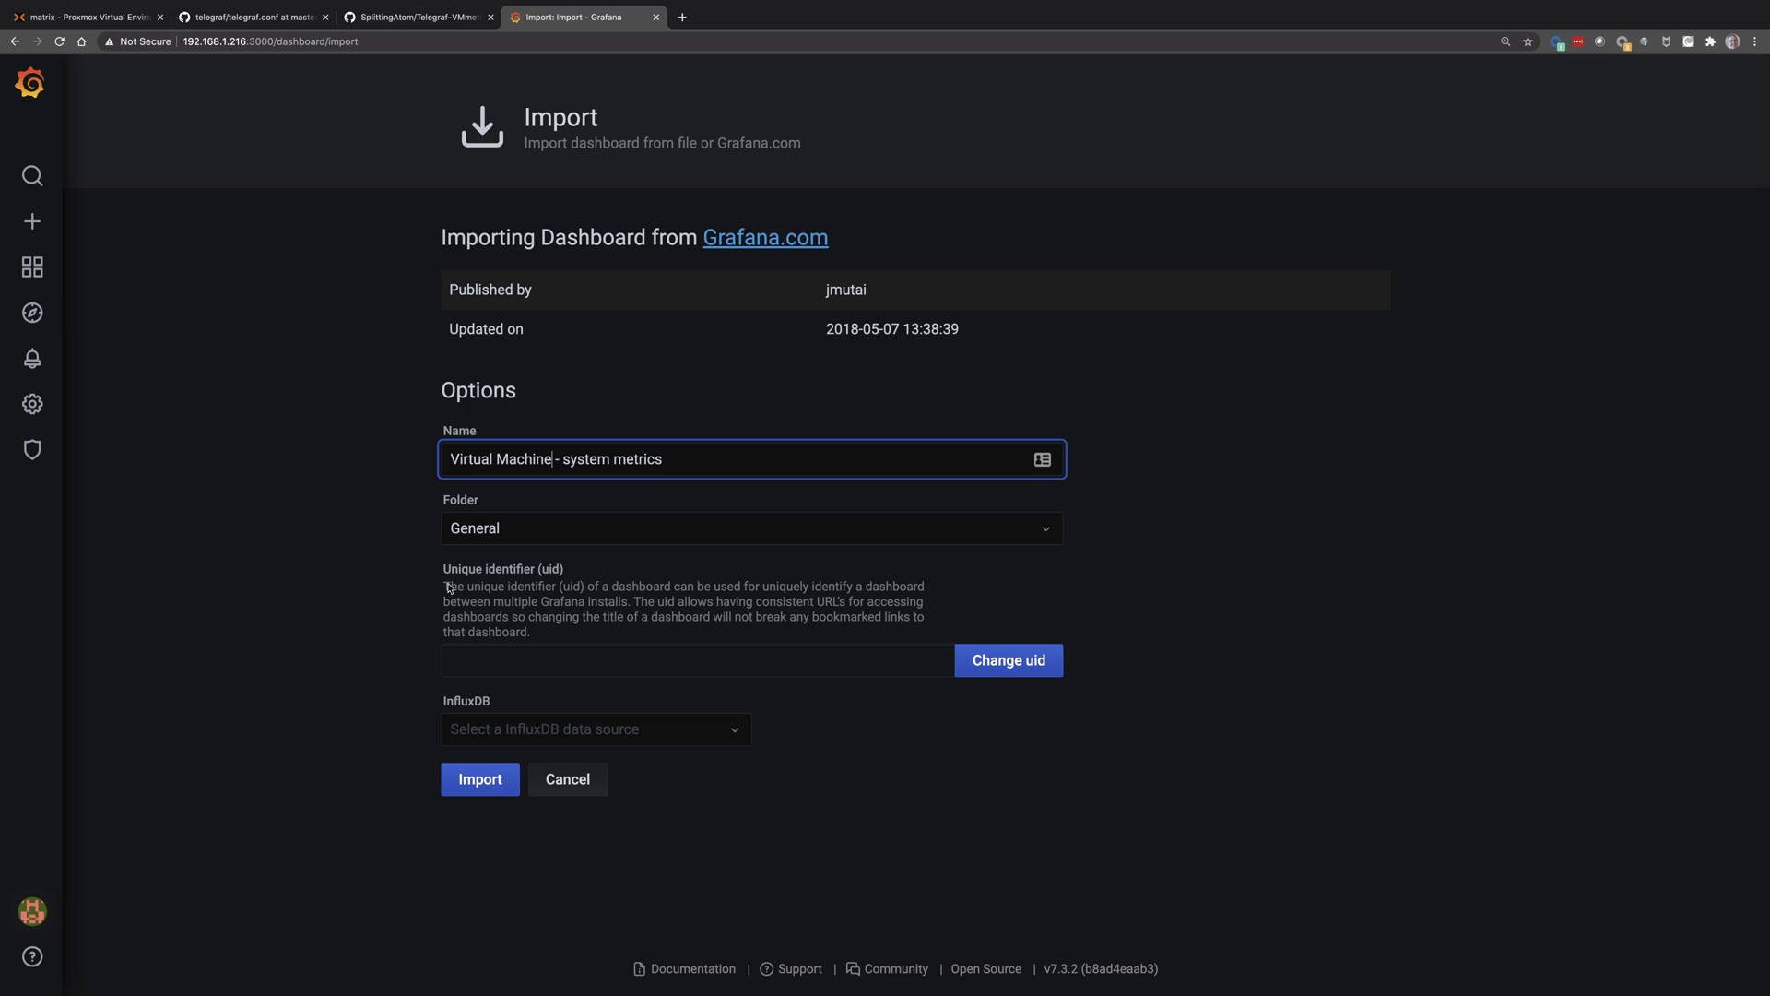
{"action": "left_click", "coordinate": [673, 738]}
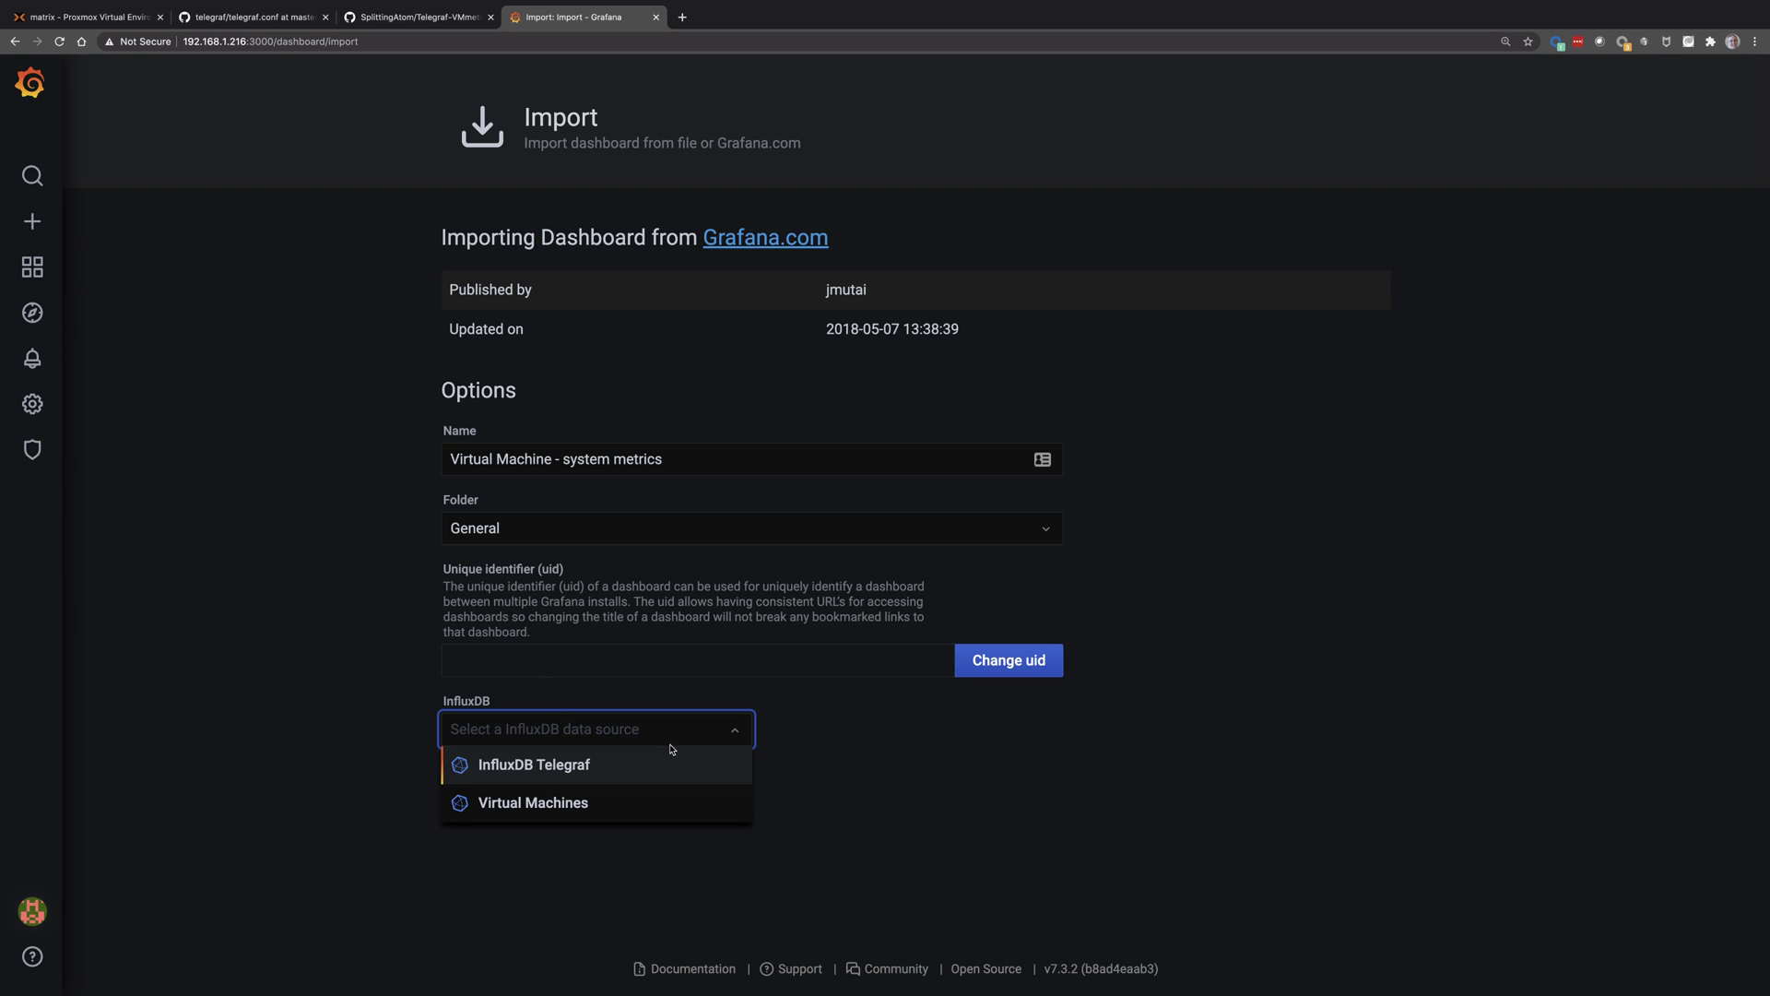
{"action": "left_click", "coordinate": [611, 805]}
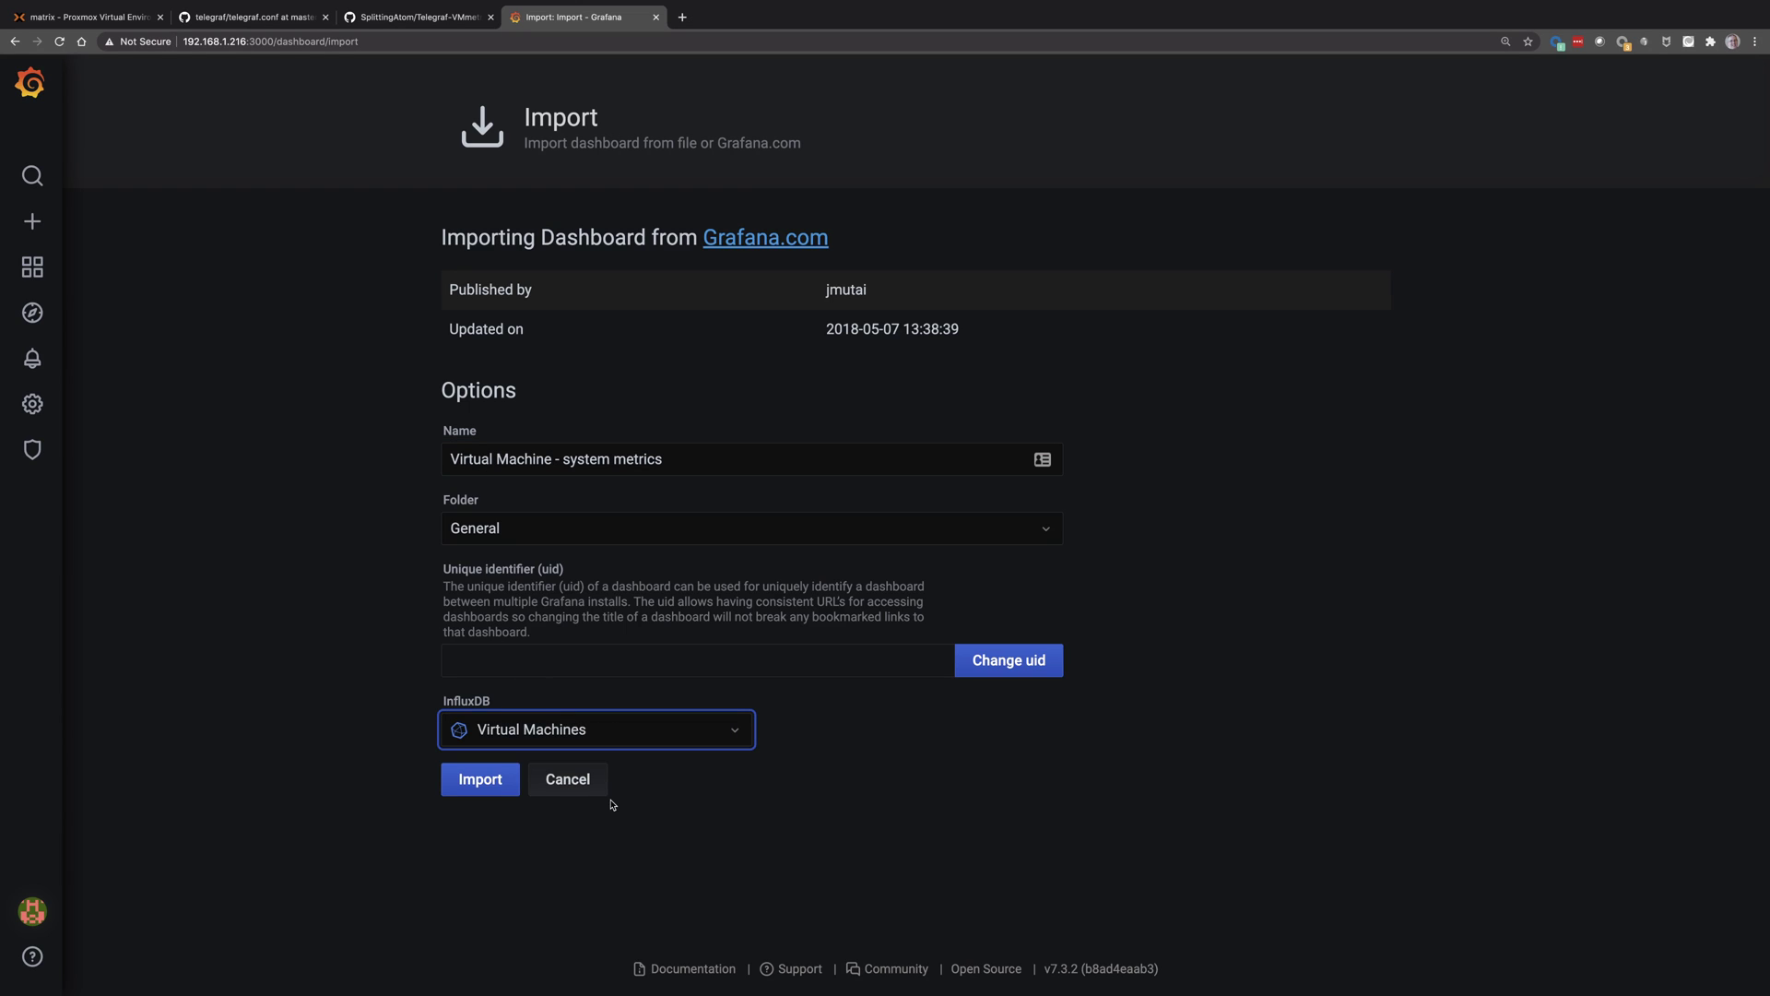
{"action": "left_click", "coordinate": [471, 788]}
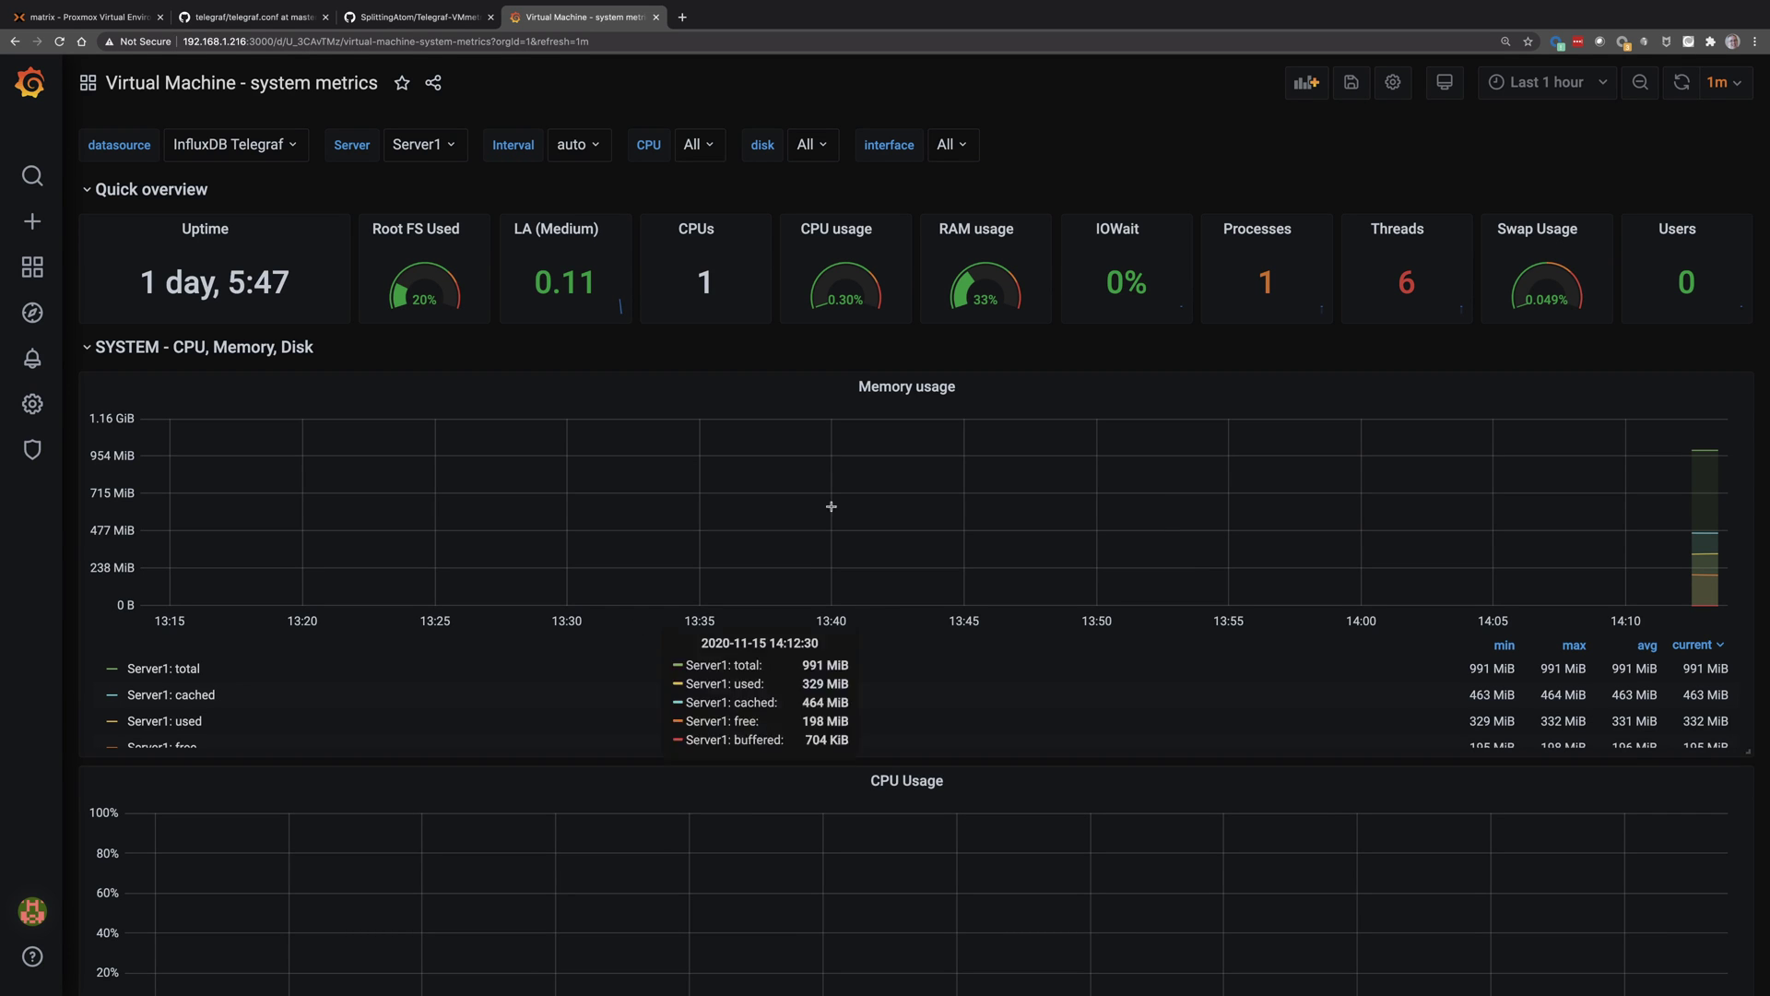
Switch the Server variable from Server1 to Server2 and scroll through its metric panels
{"action": "left_click", "coordinate": [458, 148]}
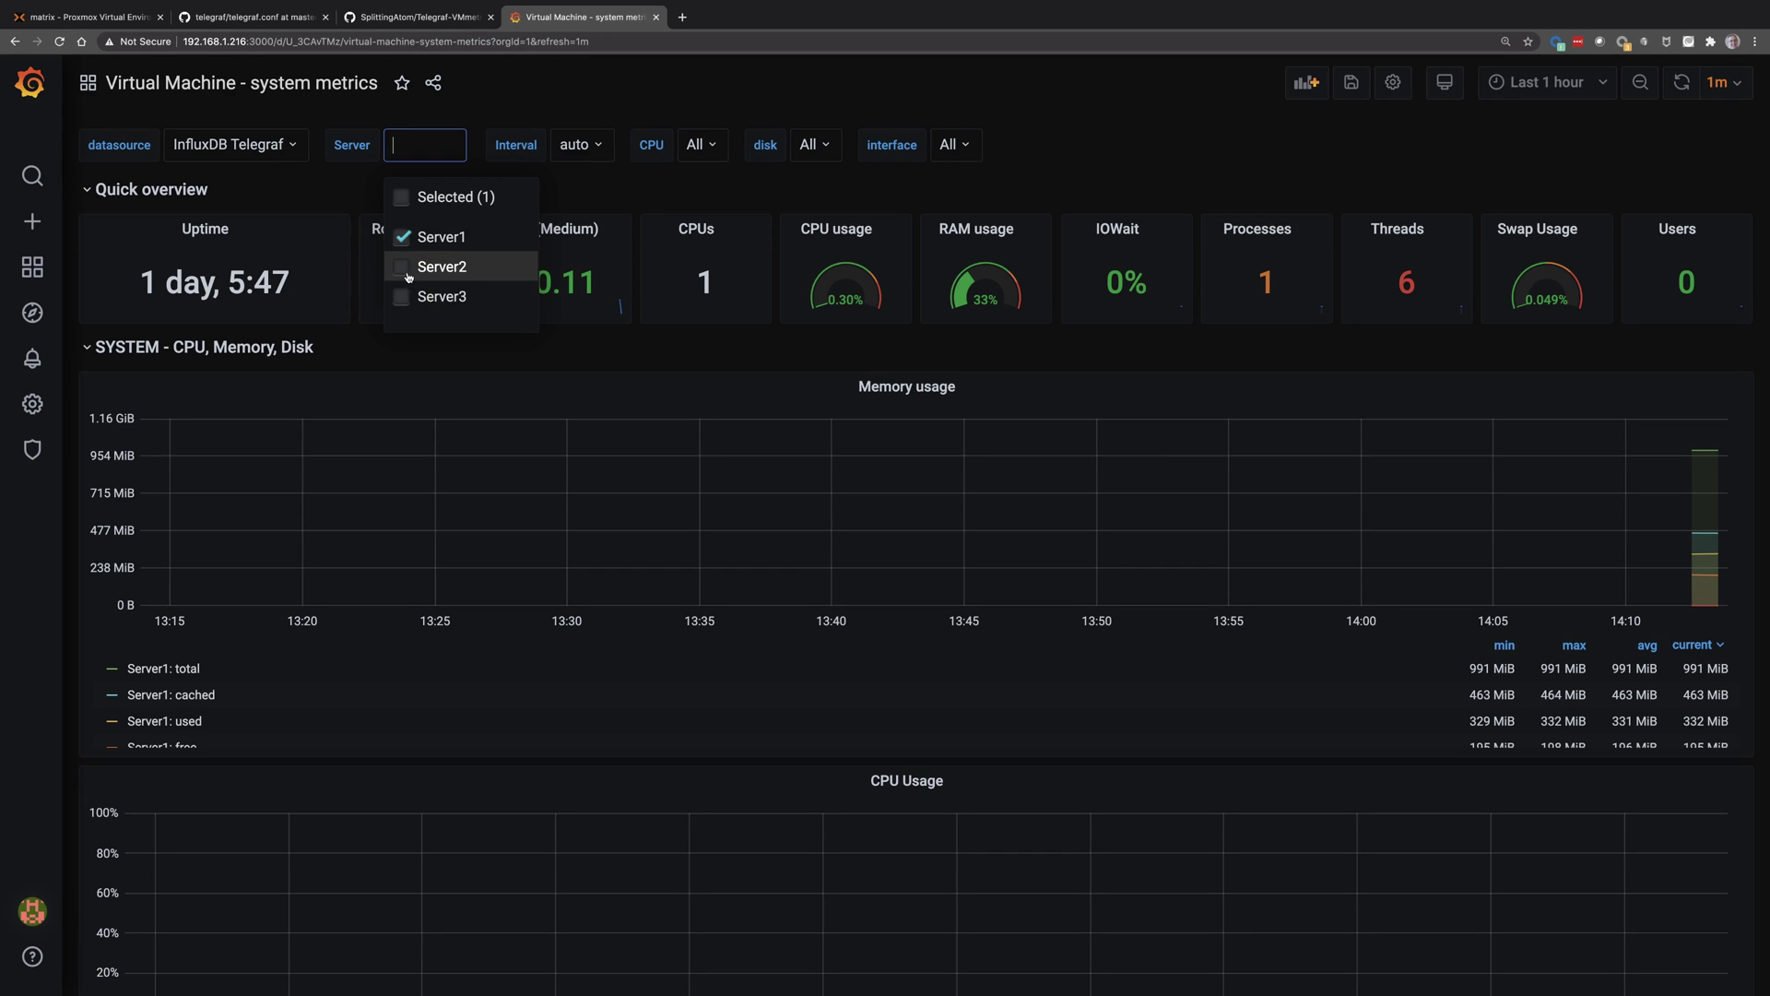
{"action": "left_click", "coordinate": [402, 237]}
{"action": "left_click", "coordinate": [402, 268]}
{"action": "left_click", "coordinate": [643, 358]}
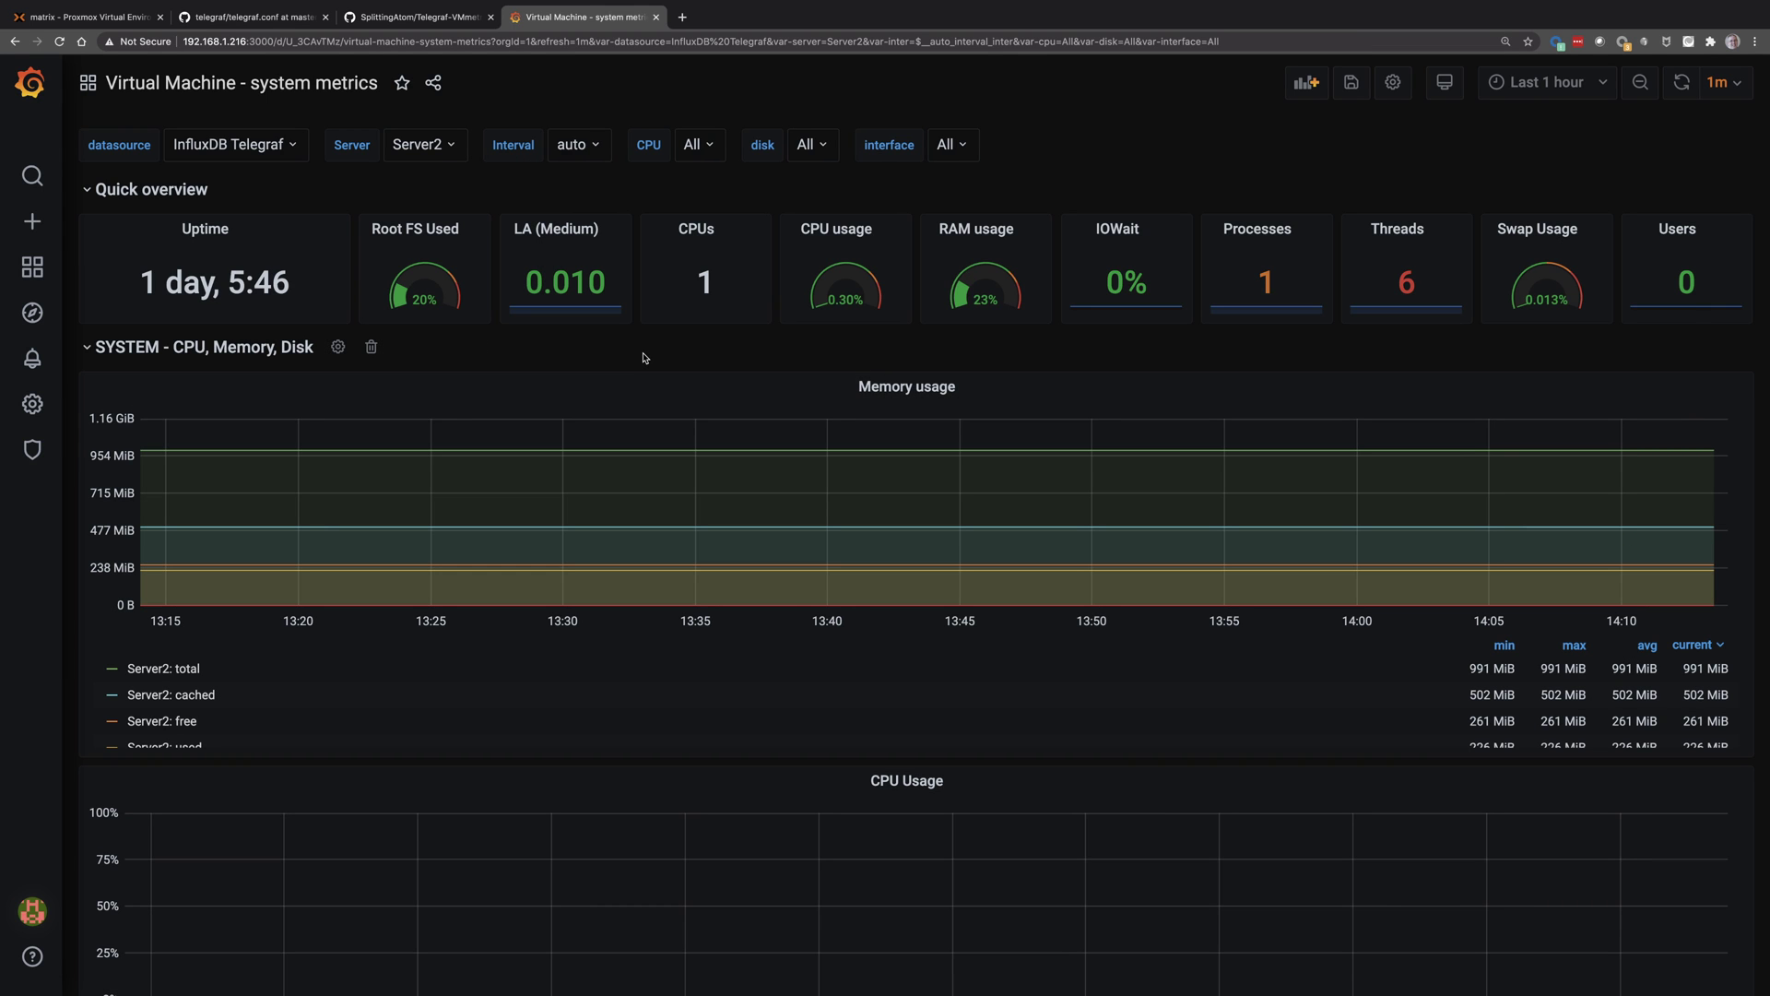
{"action": "scroll", "coordinate": [633, 558], "scroll_direction": "down", "scroll_amount": 6}
{"action": "scroll", "coordinate": [719, 600], "scroll_direction": "down", "scroll_amount": 1}
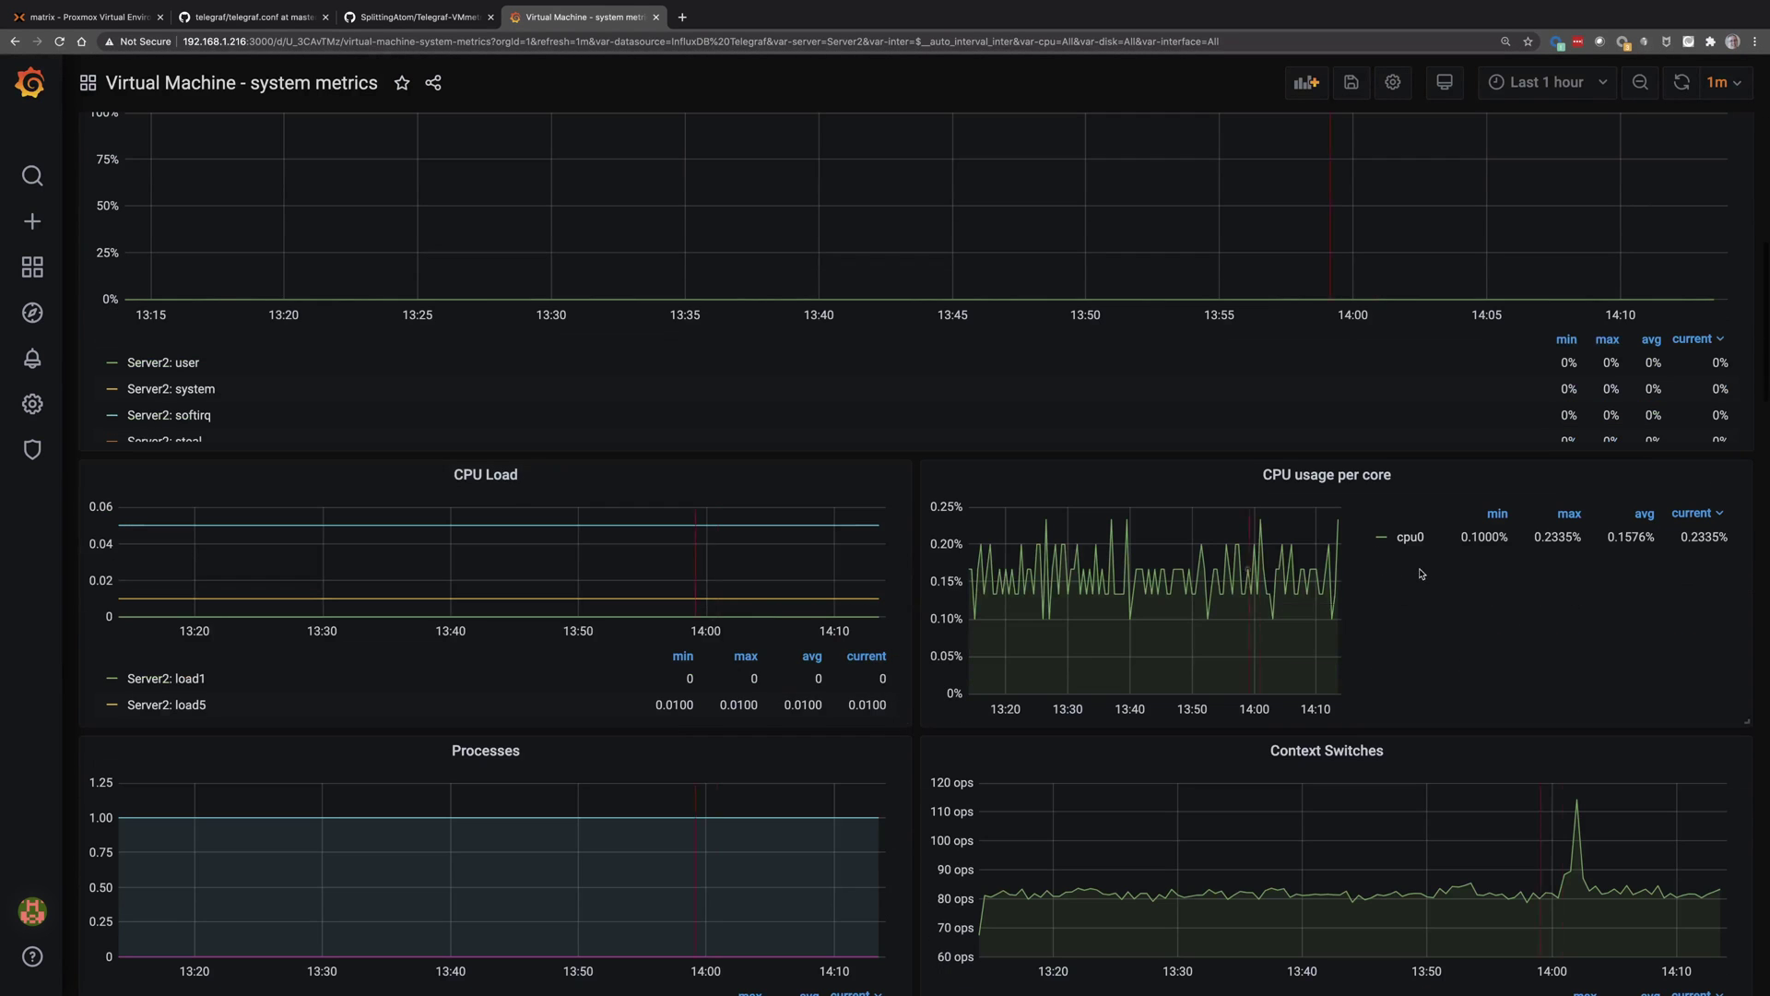
{"action": "scroll", "coordinate": [1267, 680], "scroll_direction": "down", "scroll_amount": 4}
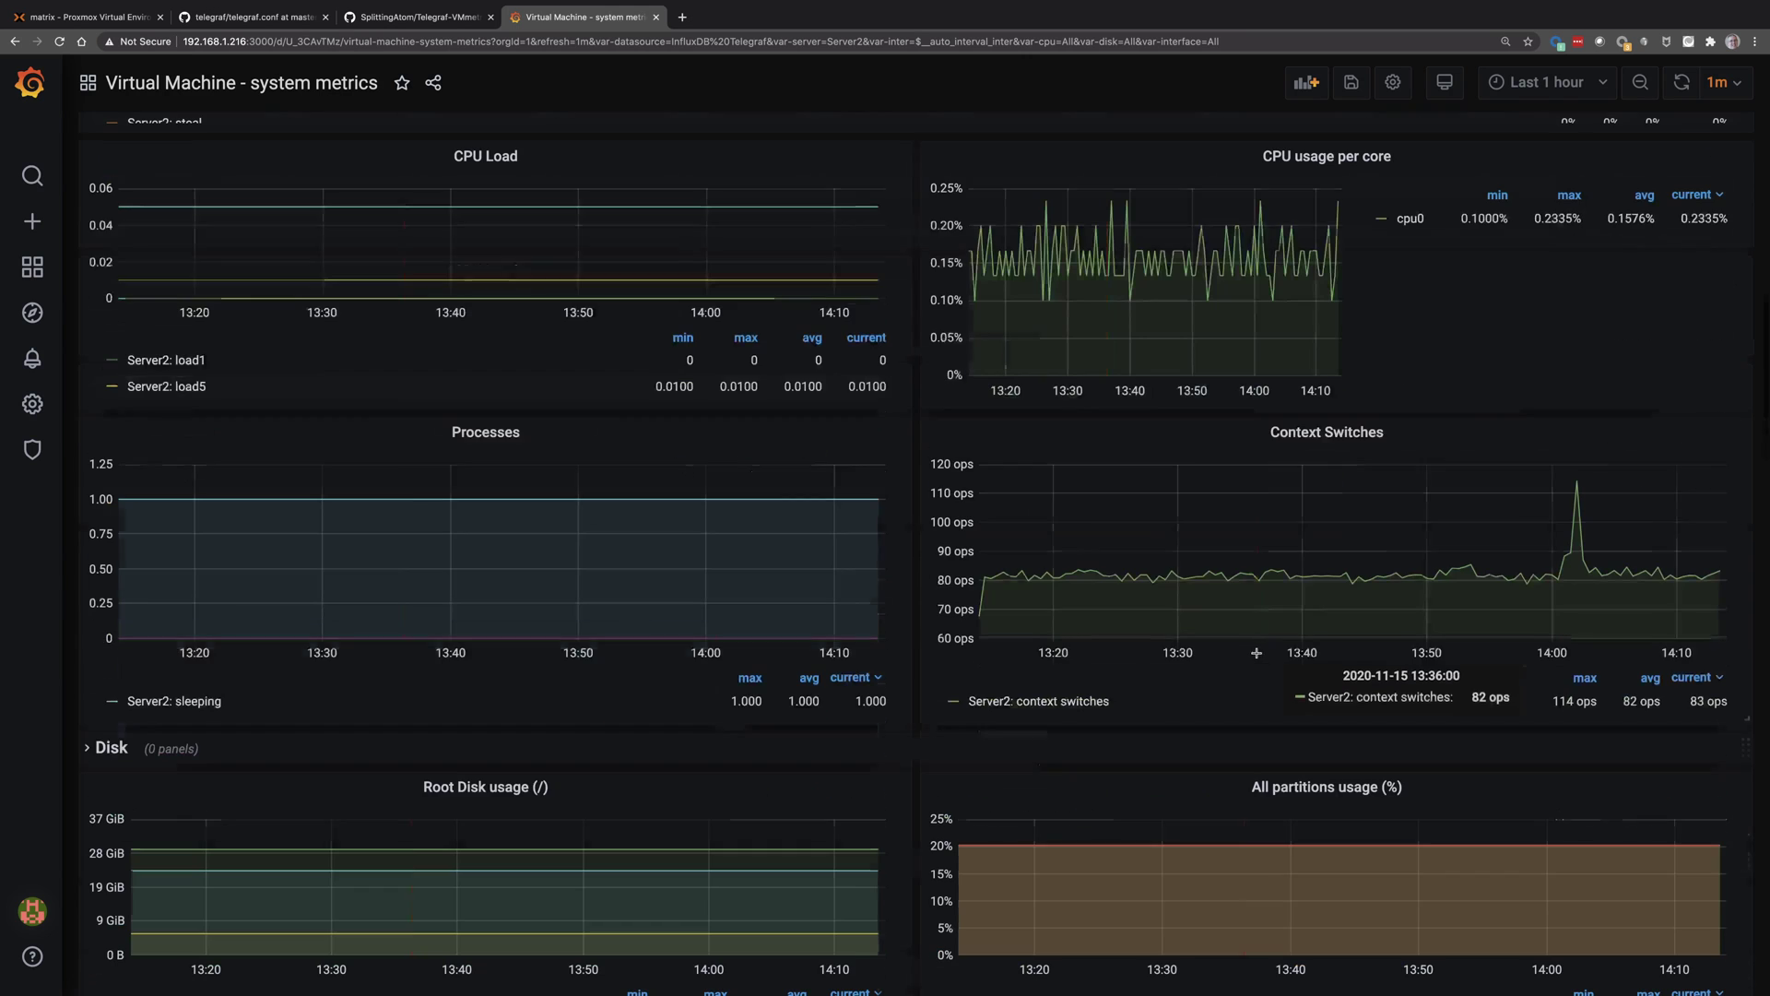
{"action": "scroll", "coordinate": [1250, 642], "scroll_direction": "down", "scroll_amount": 9}
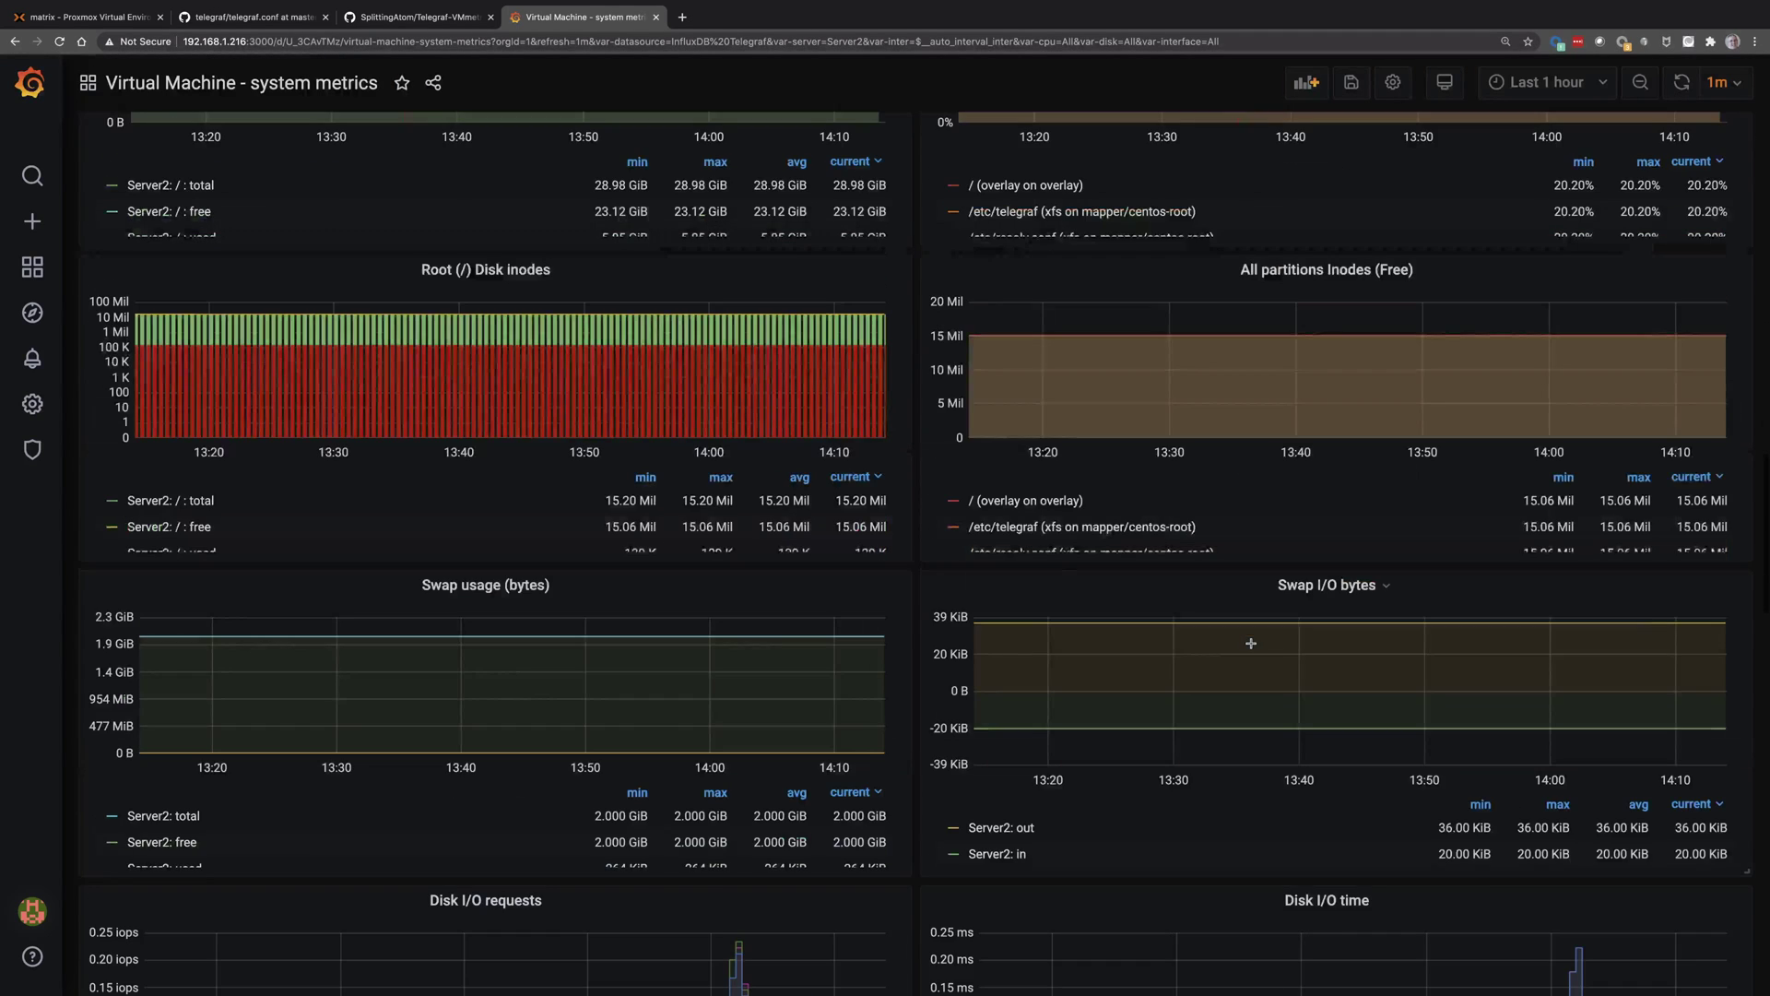
{"action": "scroll", "coordinate": [700, 599], "scroll_direction": "up", "scroll_amount": 7}
{"action": "scroll", "coordinate": [682, 701], "scroll_direction": "down", "scroll_amount": 3}
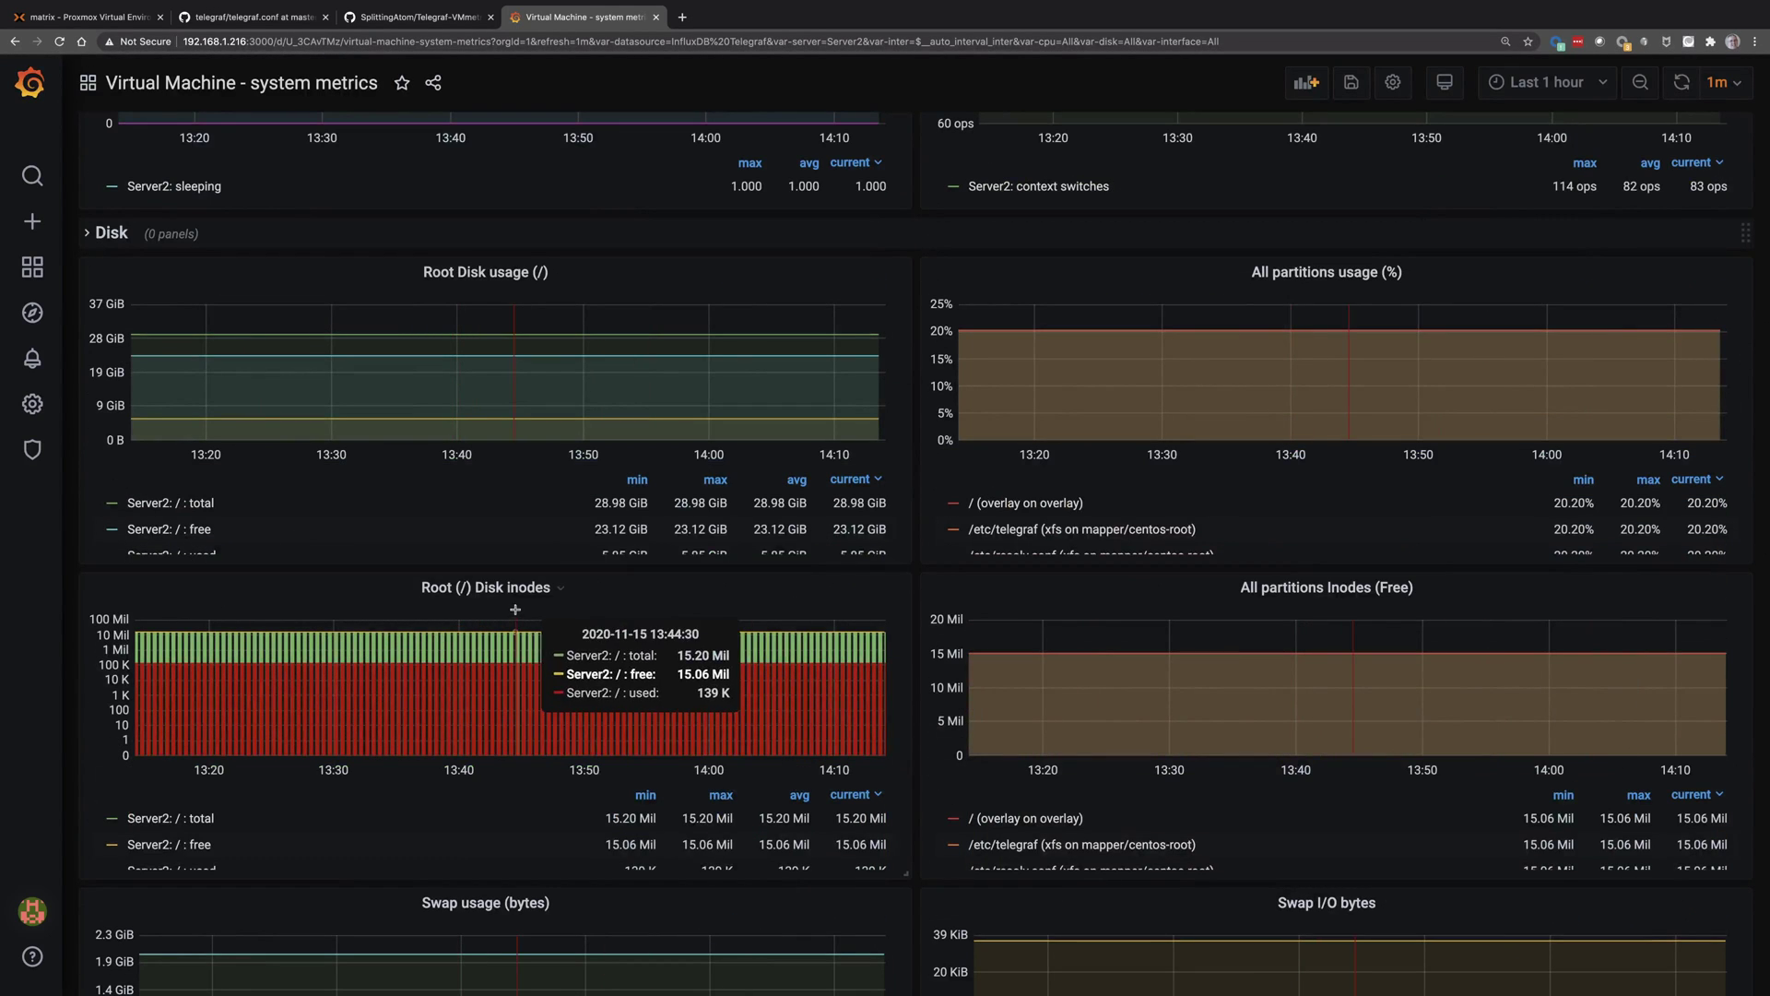
{"action": "mouse_move", "coordinate": [877, 369]}
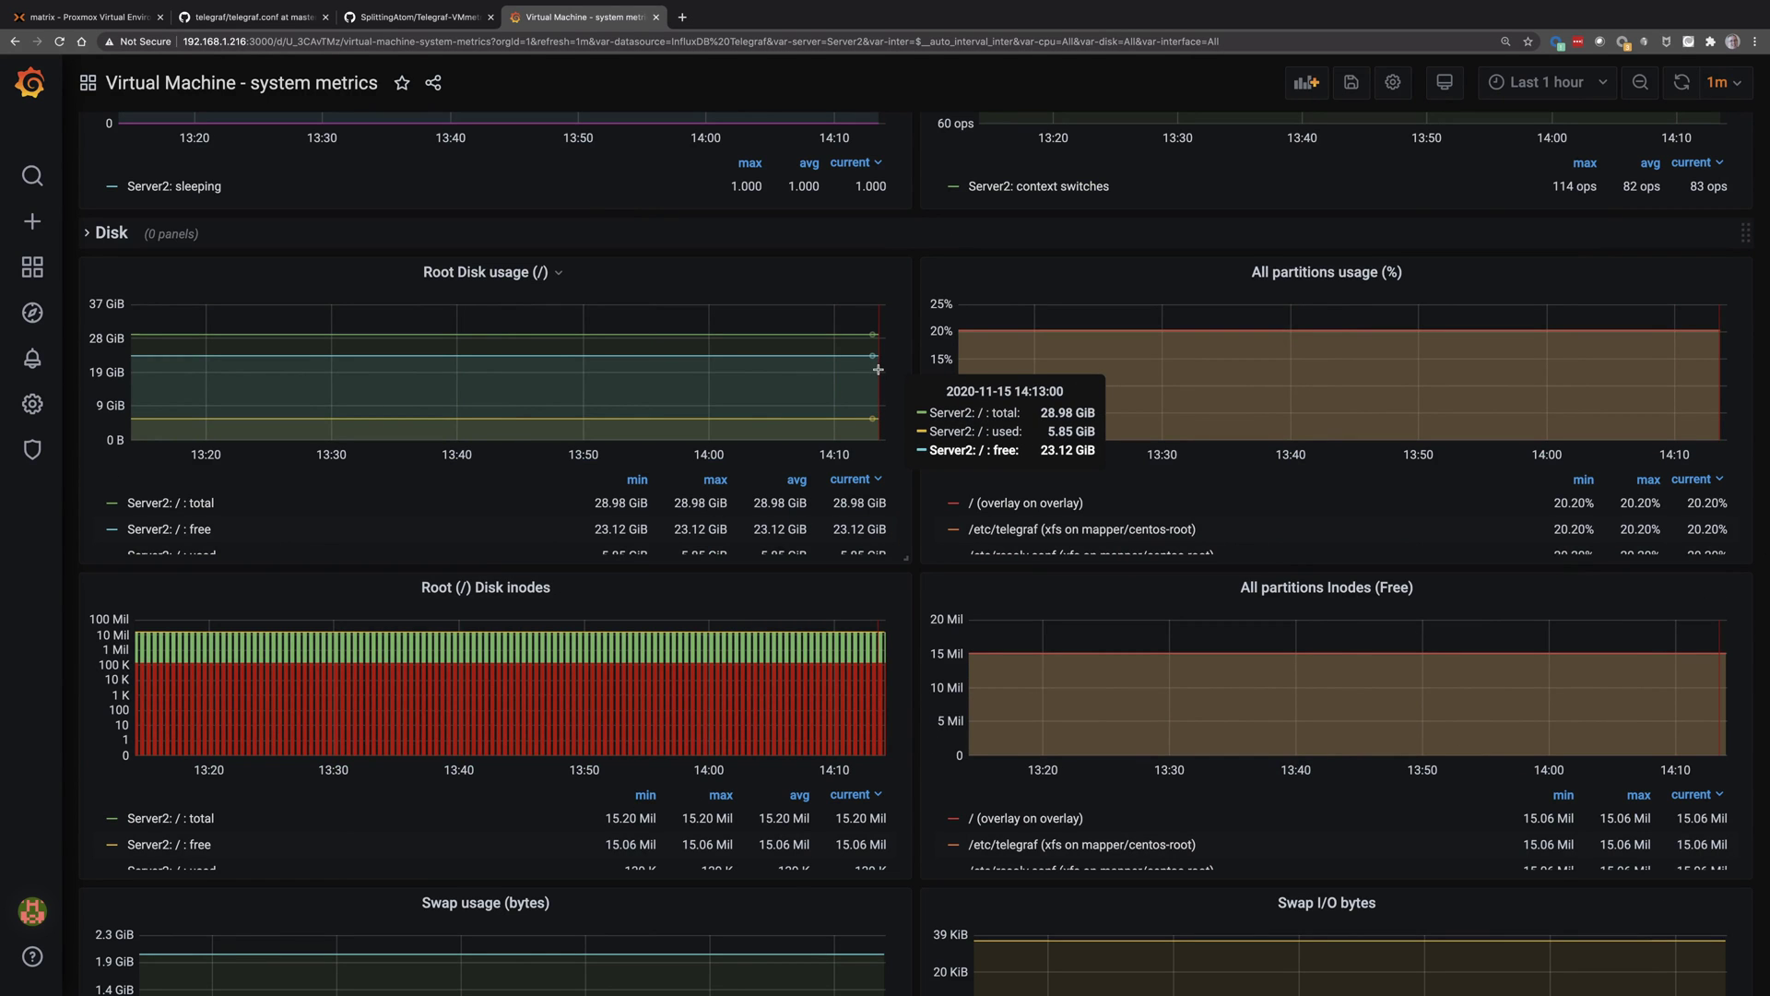
{"action": "scroll", "coordinate": [844, 424], "scroll_direction": "up", "scroll_amount": 12}
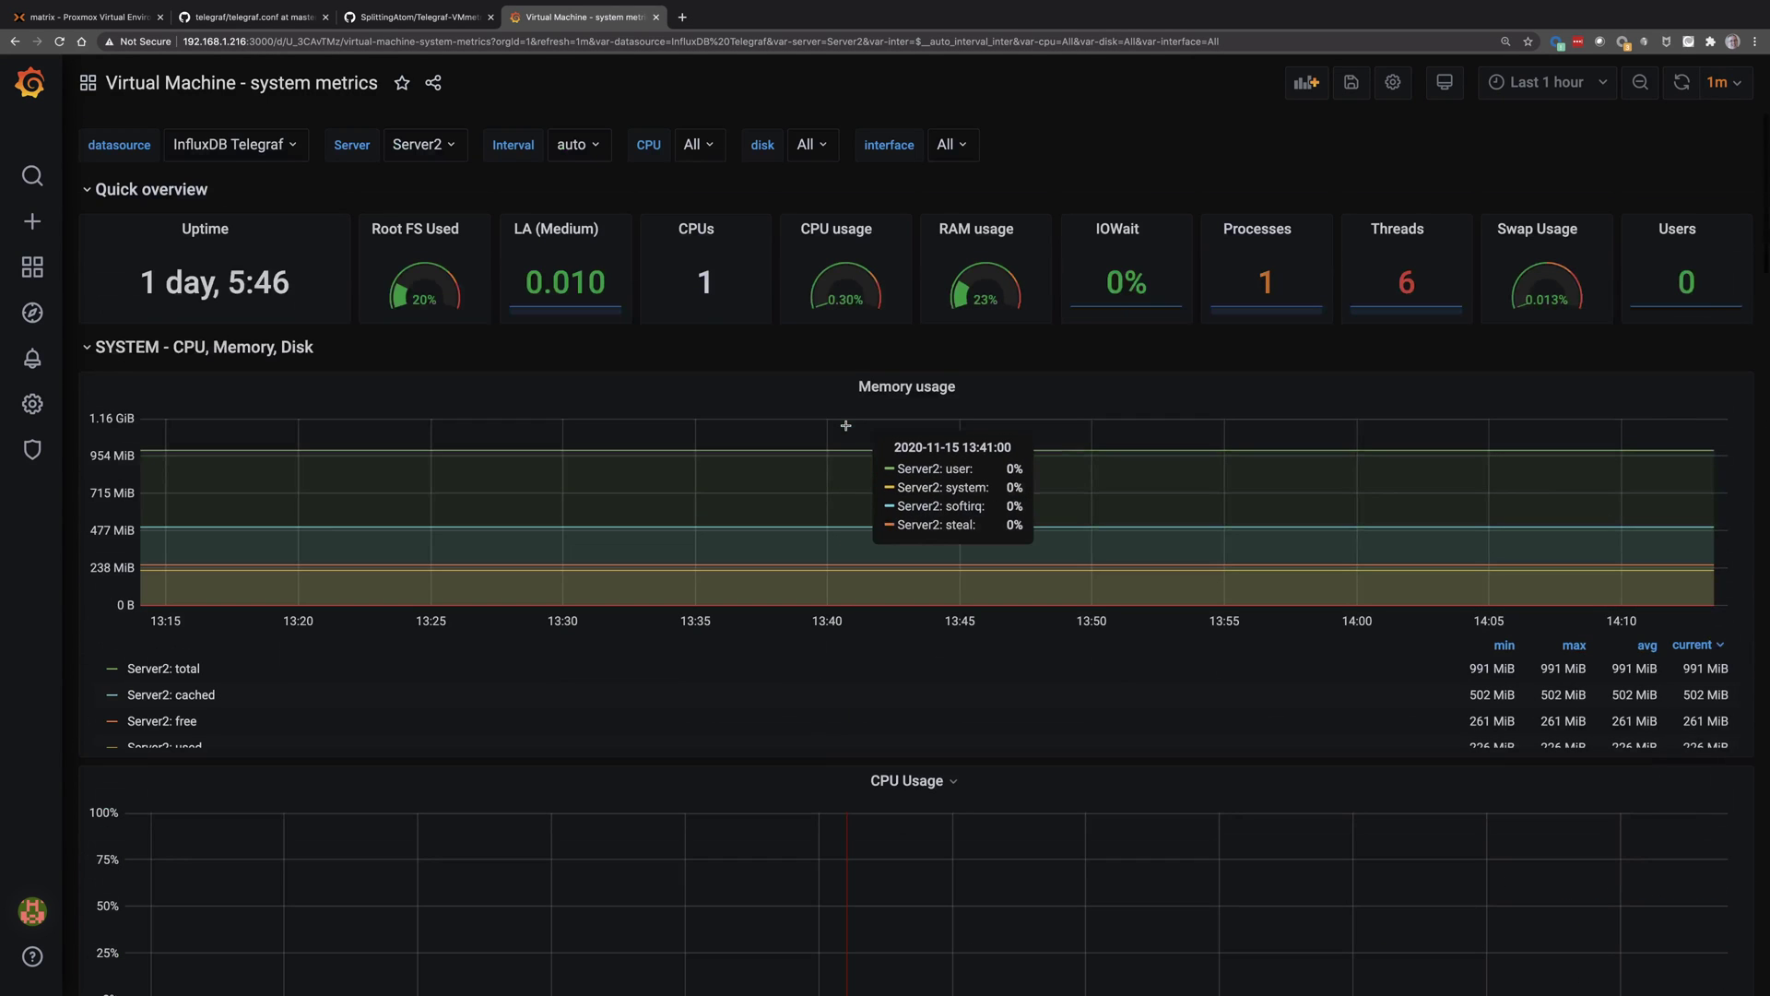